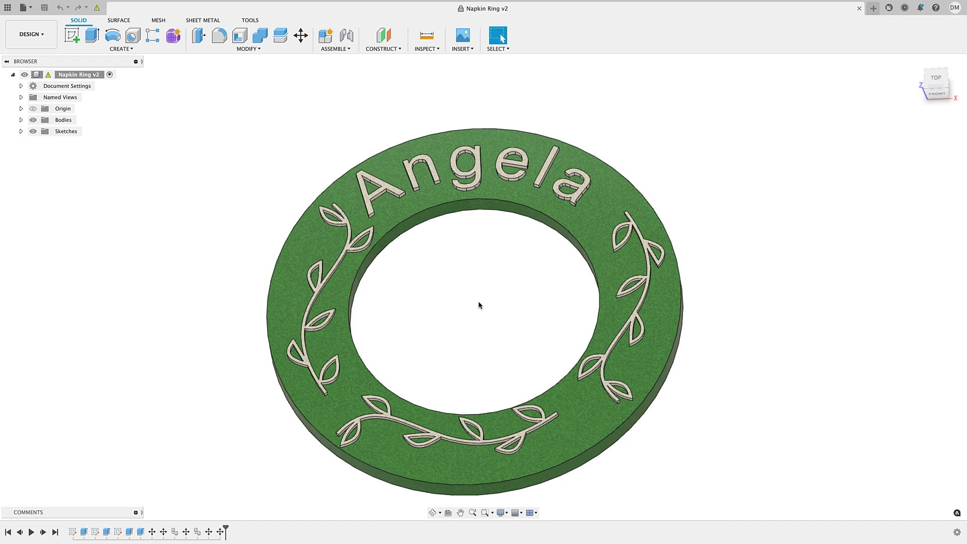
Step: Examine the finished napkin ring from several angles, including its raised name and the three leafy vine decorations
{"action": "middle_click_drag", "start_coordinate": [478, 305], "coordinate": [417, 288], "text": "shift"}
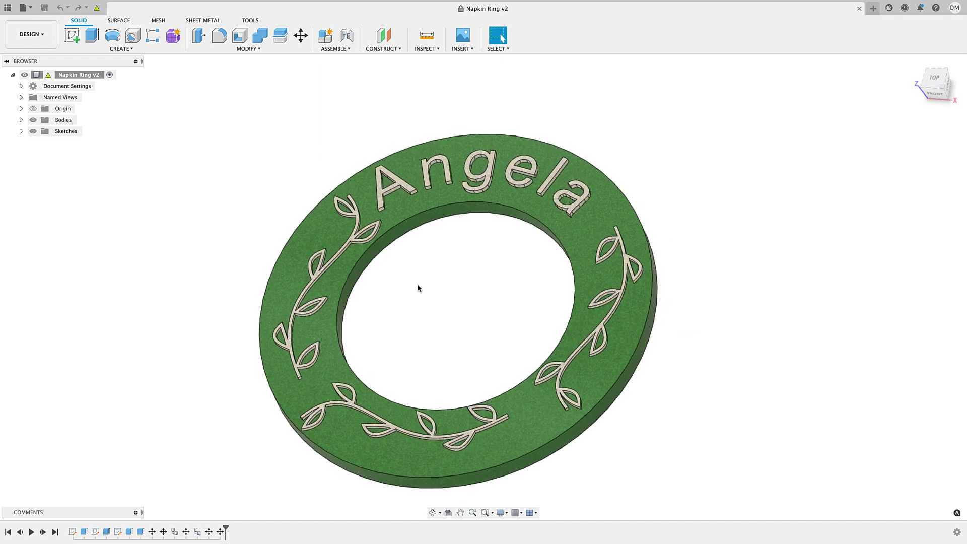
{"action": "scroll", "coordinate": [418, 288], "scroll_direction": "up", "scroll_amount": 1, "text": "shift"}
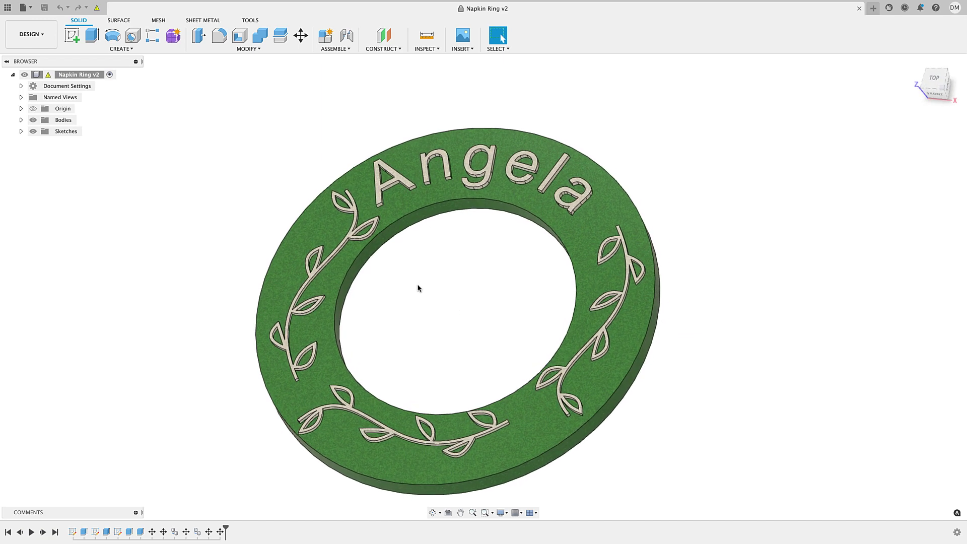
{"action": "scroll", "coordinate": [418, 288], "scroll_direction": "up", "scroll_amount": 1, "text": "shift"}
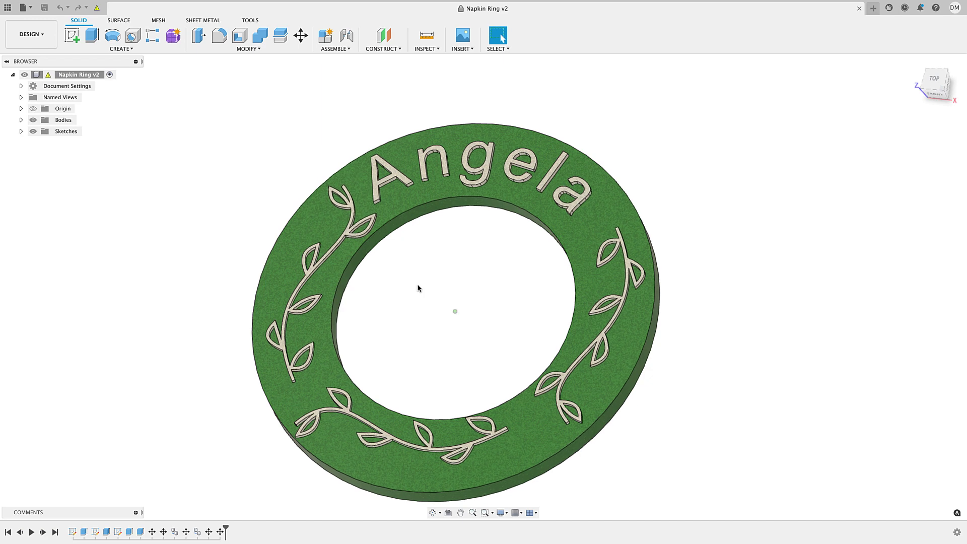
{"action": "scroll", "coordinate": [417, 287], "scroll_direction": "up", "scroll_amount": 2, "text": "shift"}
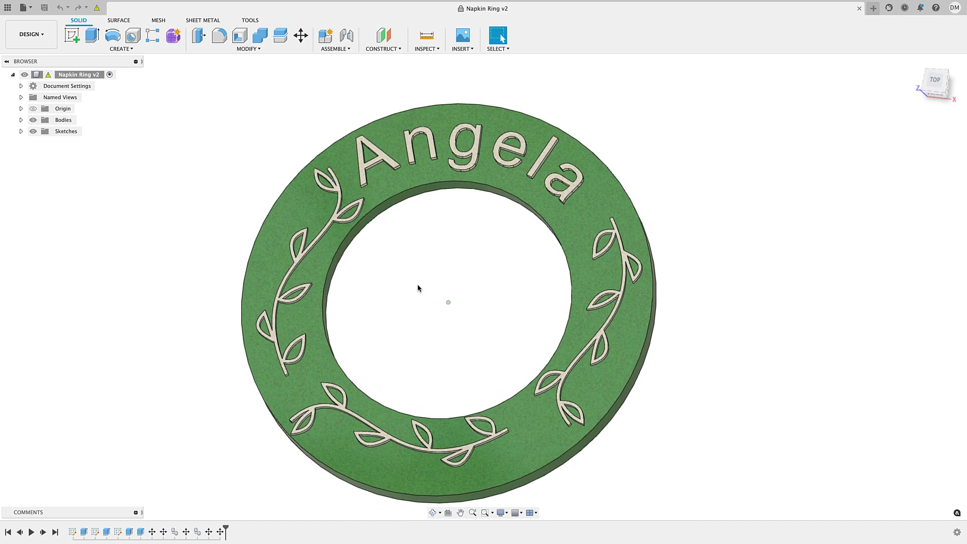
{"action": "middle_click_drag", "start_coordinate": [417, 287], "coordinate": [382, 241], "text": "shift"}
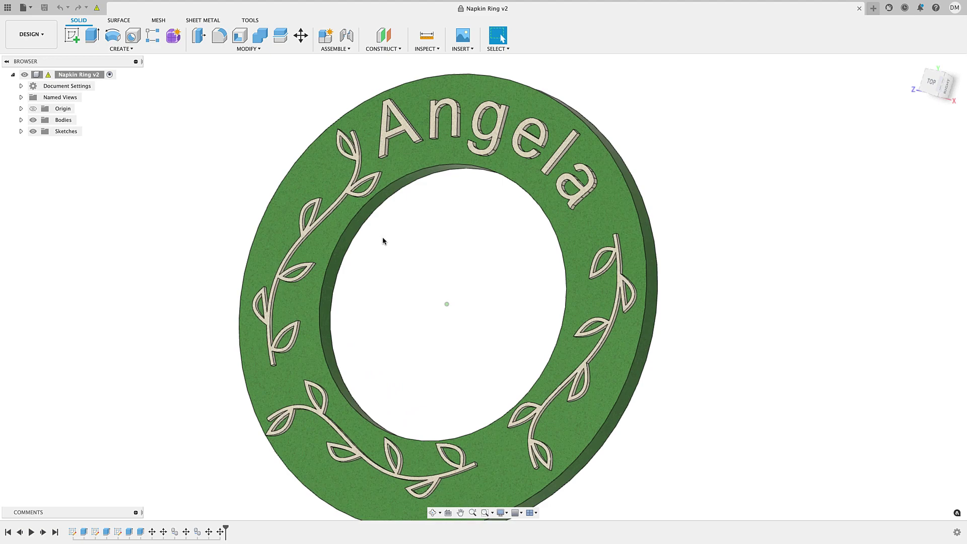
{"action": "scroll", "coordinate": [347, 189], "scroll_direction": "up", "scroll_amount": 3}
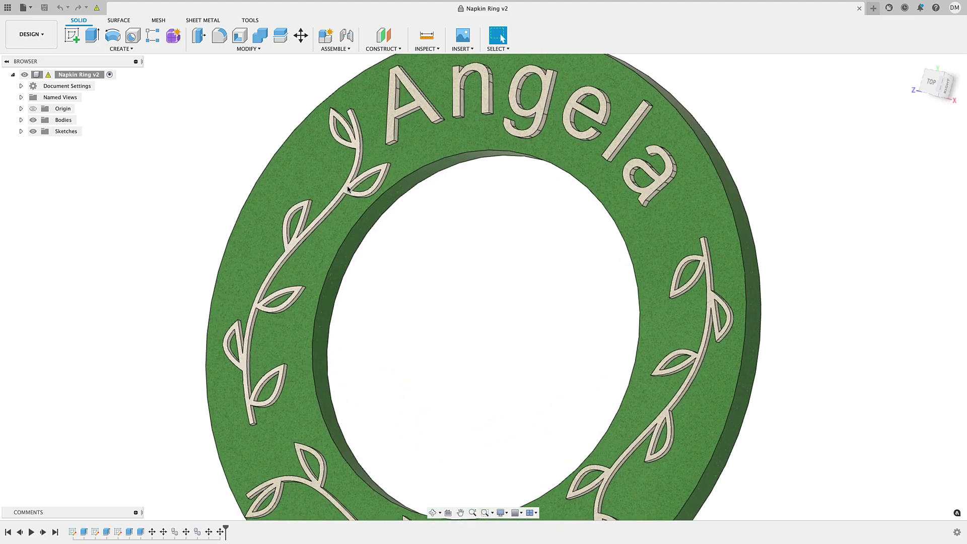
{"action": "left_click", "coordinate": [347, 189]}
{"action": "scroll", "coordinate": [311, 275], "scroll_direction": "down", "scroll_amount": 3}
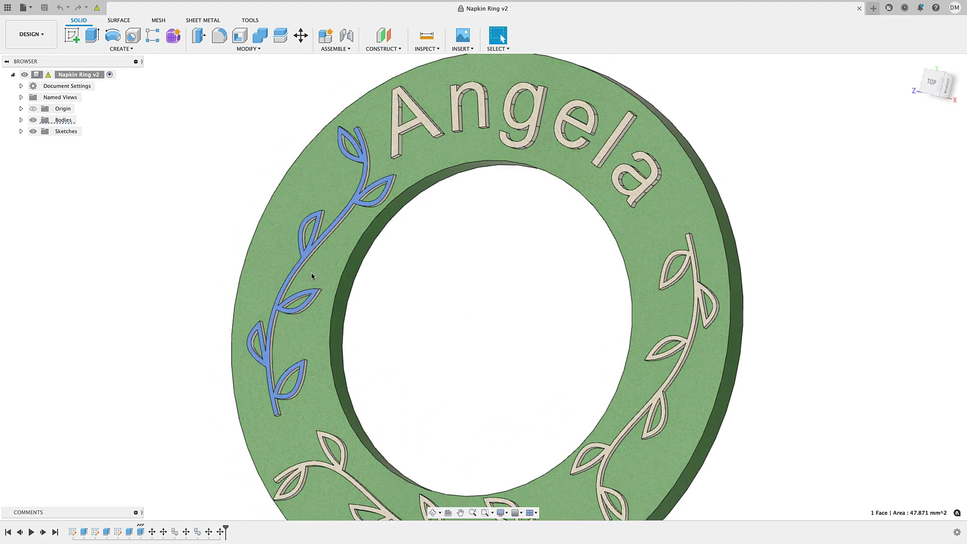
{"action": "middle_click_drag", "start_coordinate": [311, 275], "coordinate": [443, 301], "text": "shift"}
{"action": "left_click", "coordinate": [444, 300]}
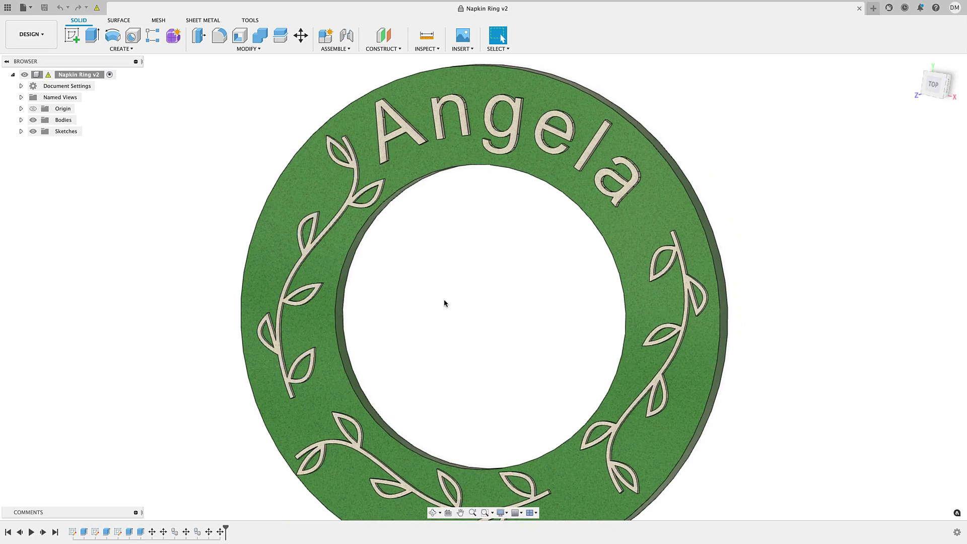
{"action": "scroll", "coordinate": [444, 302], "scroll_direction": "down", "scroll_amount": 2}
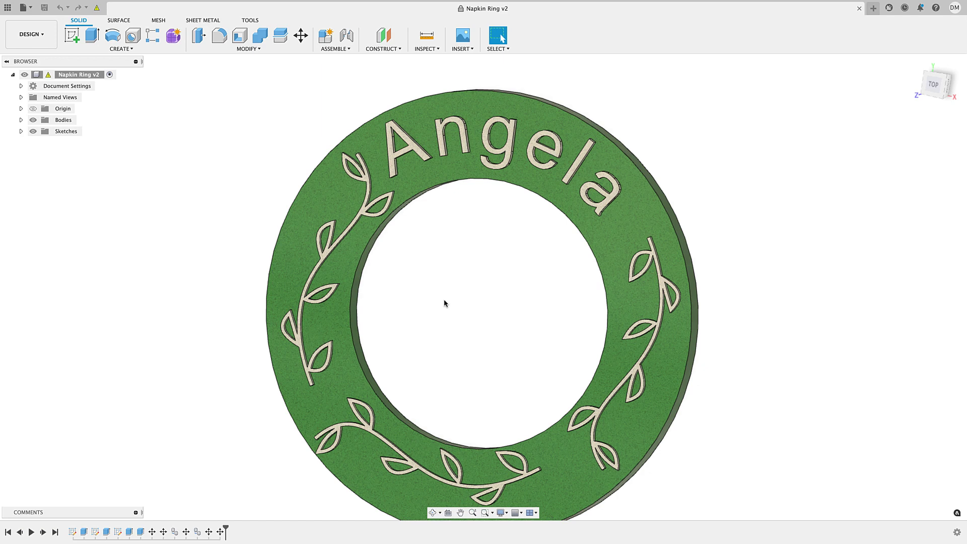
{"action": "mouse_move", "coordinate": [443, 302]}
{"action": "middle_mouse_down", "text": "shift"}
{"action": "mouse_move", "coordinate": [429, 304]}
{"action": "mouse_move", "coordinate": [442, 288]}
{"action": "middle_mouse_up", "text": "shift"}
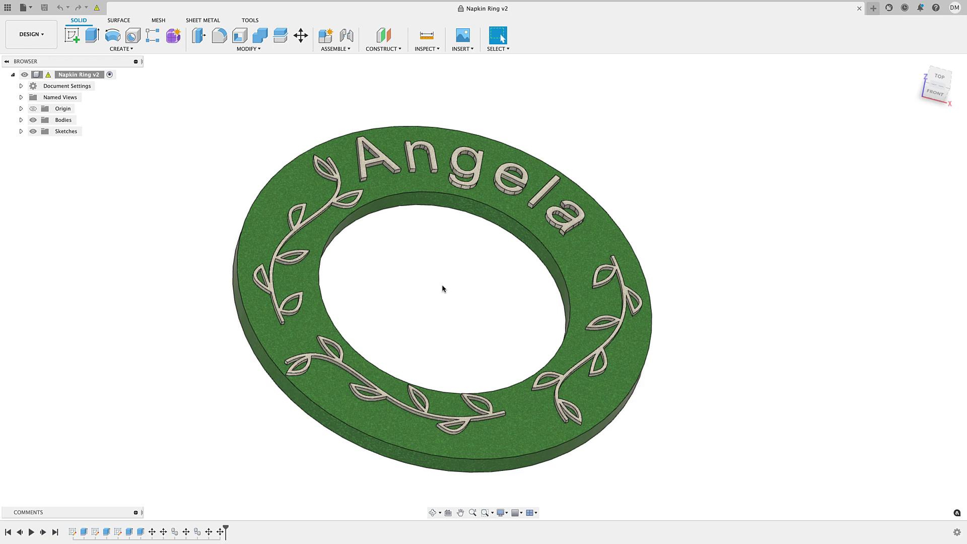
{"action": "middle_click_drag", "start_coordinate": [442, 285], "coordinate": [442, 286], "text": "shift"}
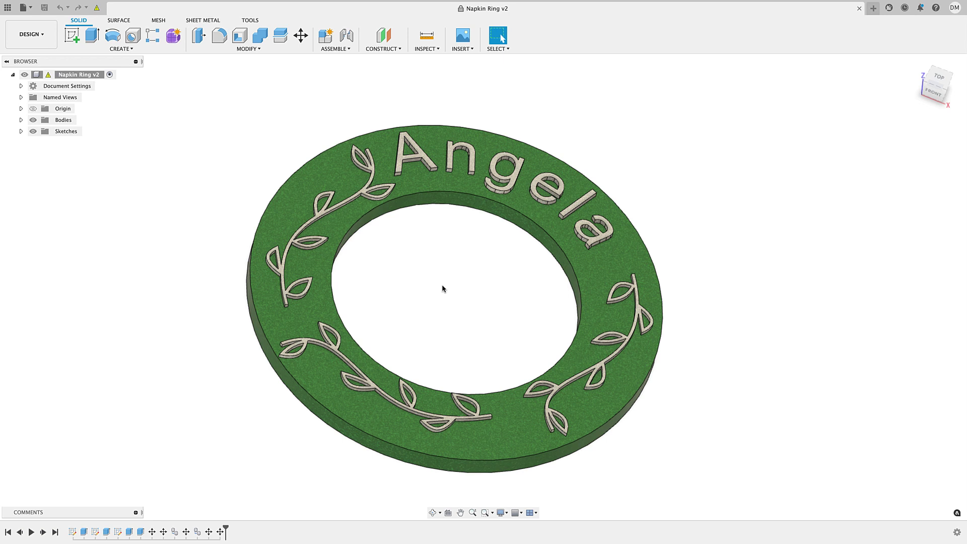
{"action": "scroll", "coordinate": [442, 285], "scroll_direction": "right", "scroll_amount": 3, "text": "shift"}
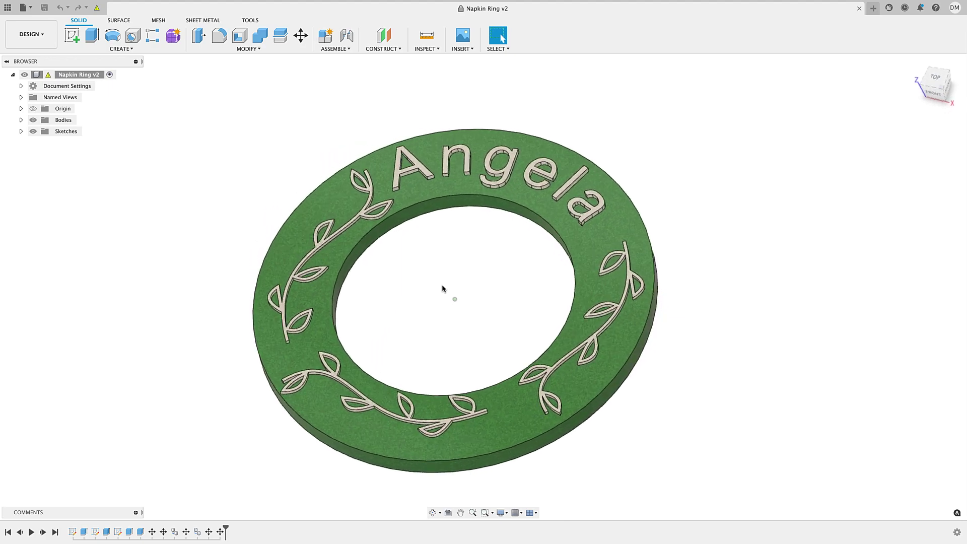
{"action": "scroll", "coordinate": [442, 285], "scroll_direction": "up", "scroll_amount": 3, "text": "shift"}
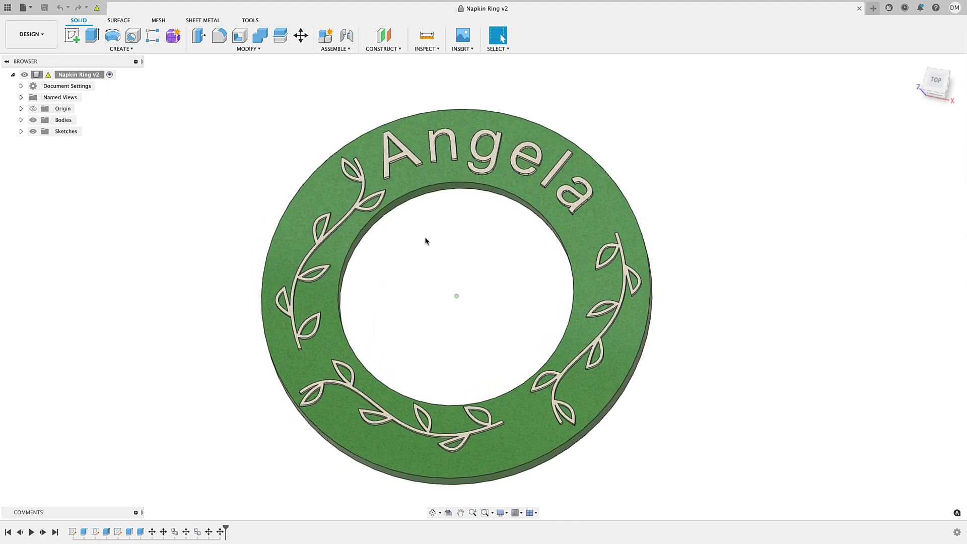
{"action": "scroll", "coordinate": [426, 241], "scroll_direction": "down", "scroll_amount": 5, "text": "shift"}
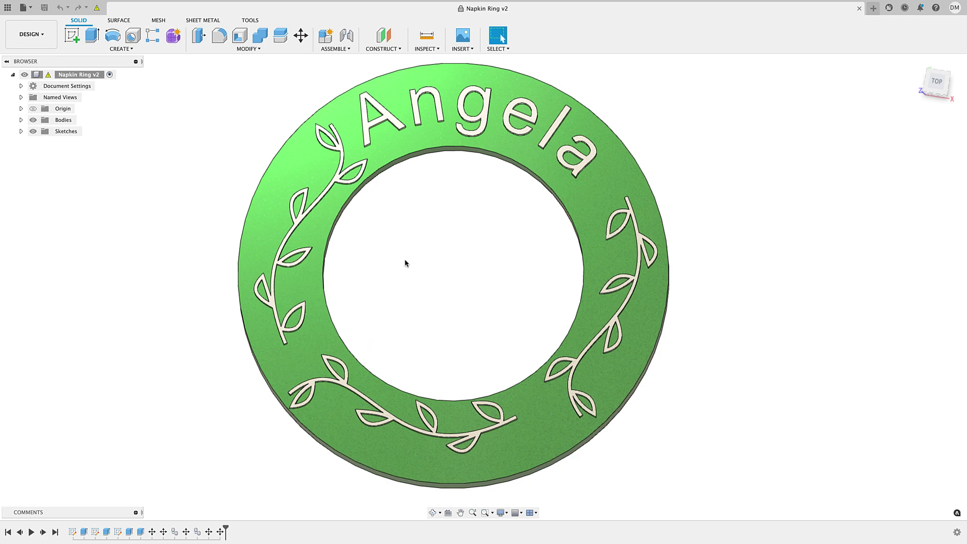
Step: Delete every timeline feature behind the leafy vines: the moves and copies, the two vine extrudes and the vine sketch
{"action": "left_click", "coordinate": [220, 532]}
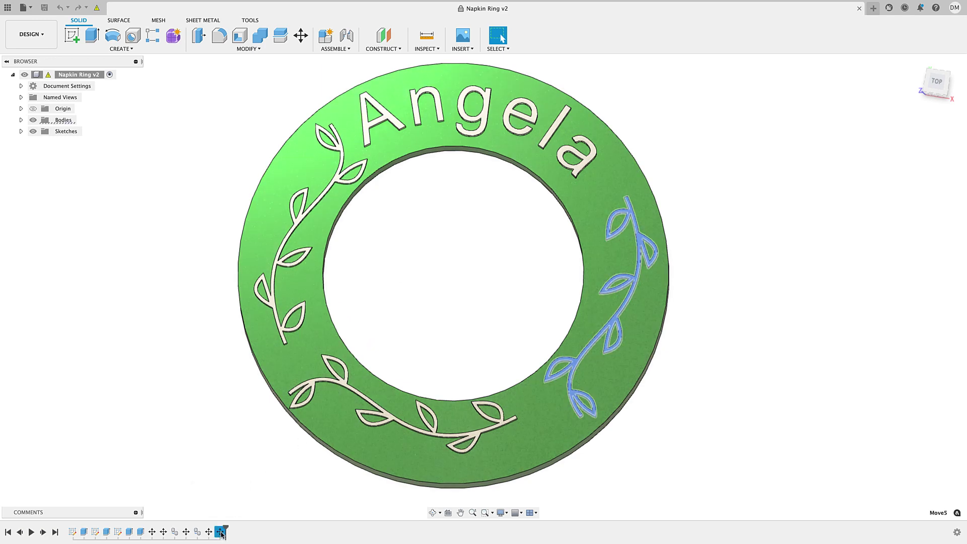
{"action": "left_click", "coordinate": [153, 532], "text": "shift"}
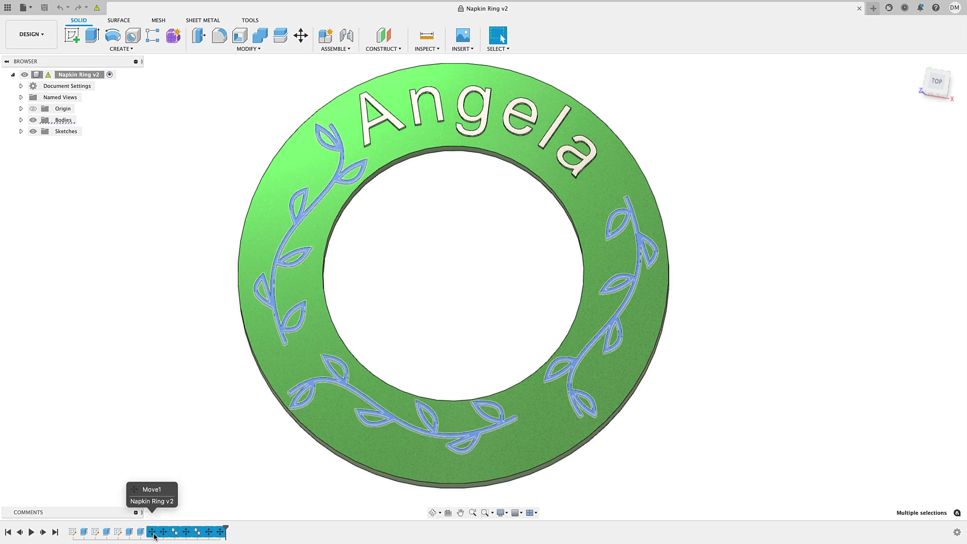
{"action": "key", "text": "Delete"}
{"action": "left_click", "coordinate": [140, 532]}
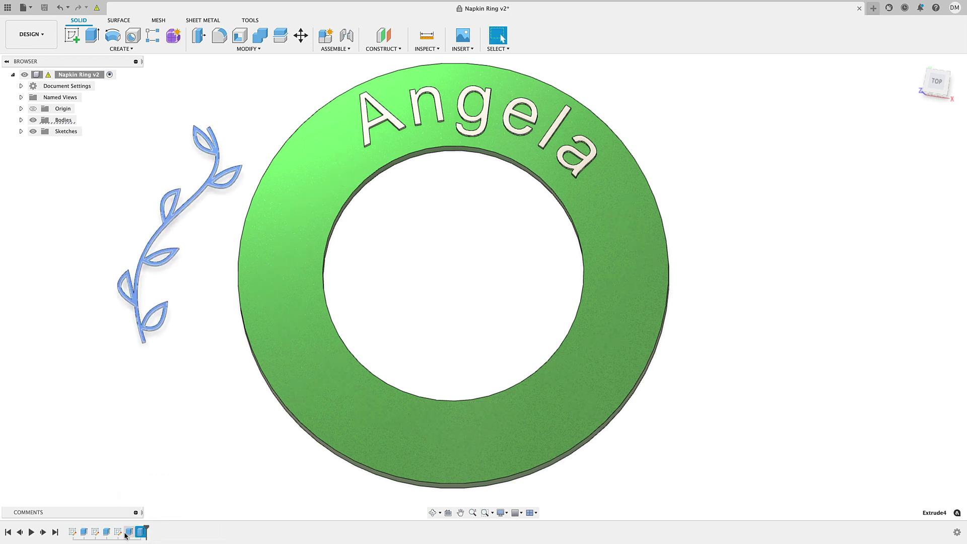
{"action": "left_click", "coordinate": [117, 534], "text": "shift"}
{"action": "key", "text": "Delete"}
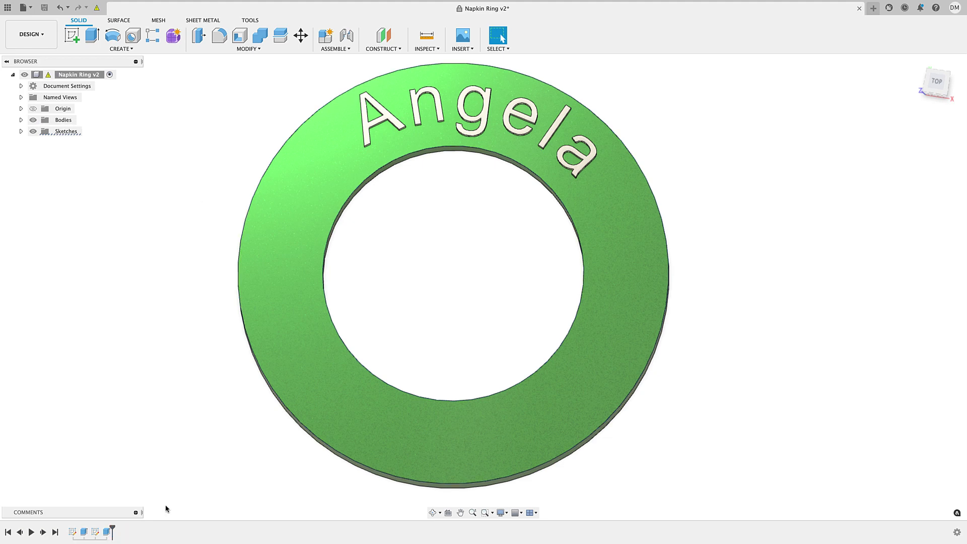
Step: Start a new sketch on the top face of the green ring
{"action": "middle_click_drag", "start_coordinate": [274, 248], "coordinate": [294, 325], "text": "shift"}
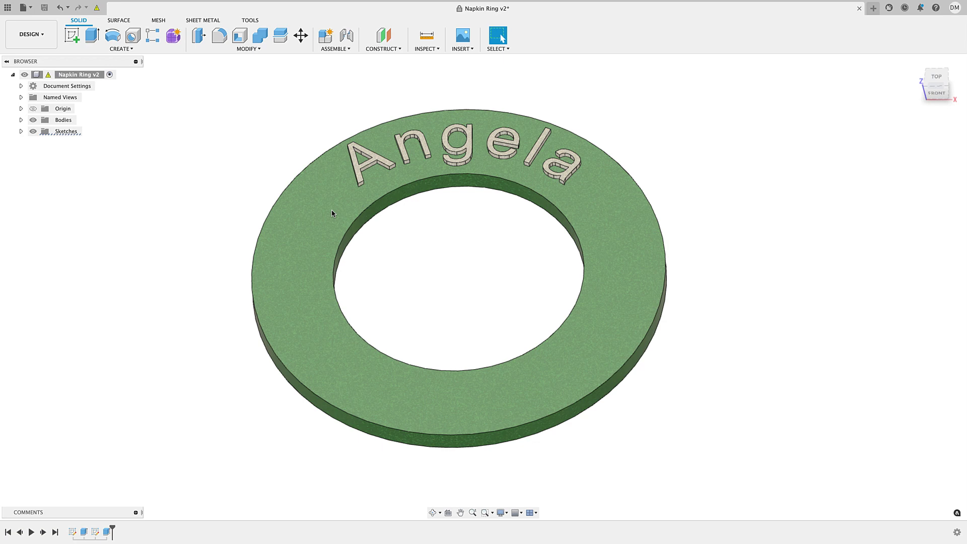
{"action": "left_click", "coordinate": [72, 35]}
{"action": "left_click", "coordinate": [312, 277]}
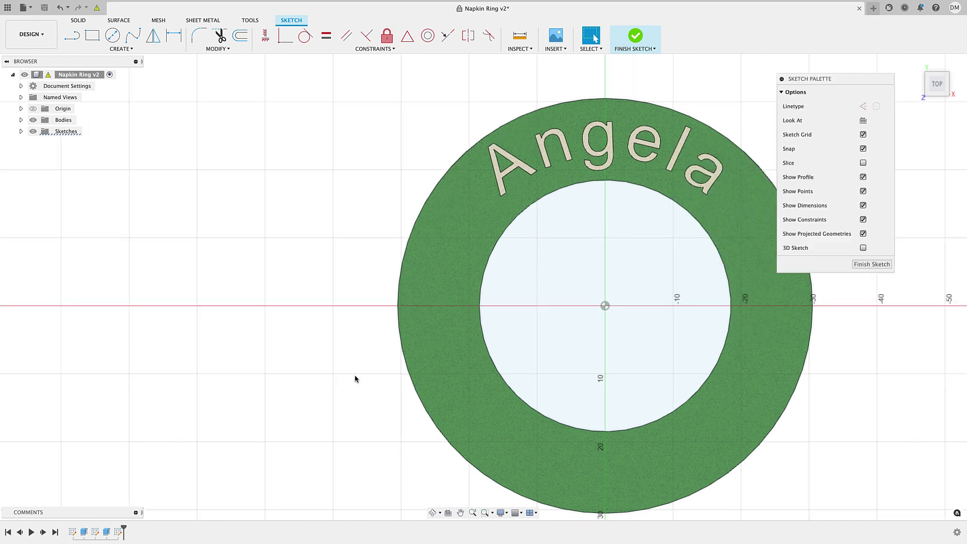
Step: Draw an S-shaped four-point Fit Point Spline beside the ring as the vine stem, and shift its two inner points to flatten the curve
{"action": "left_click", "coordinate": [122, 49]}
{"action": "mouse_move", "coordinate": [93, 121]}
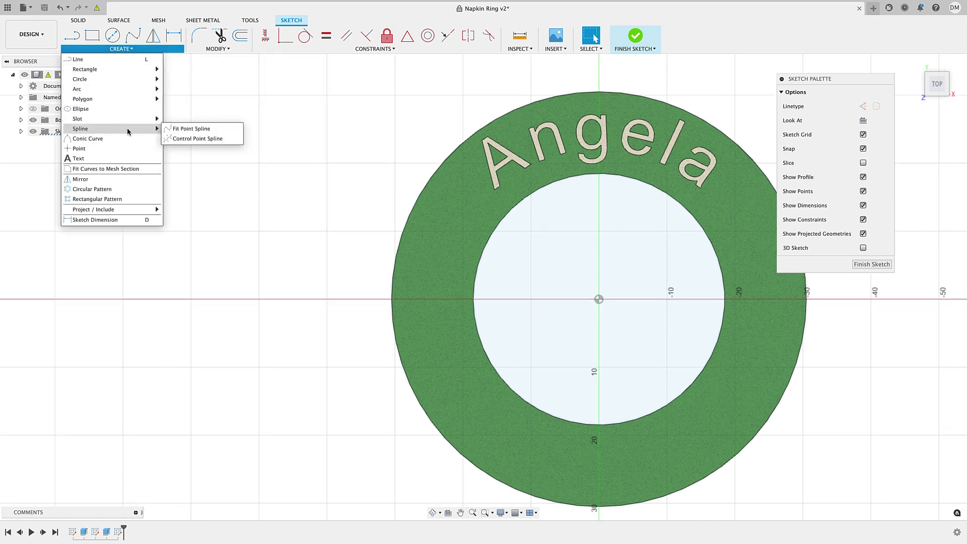
{"action": "left_click", "coordinate": [190, 129]}
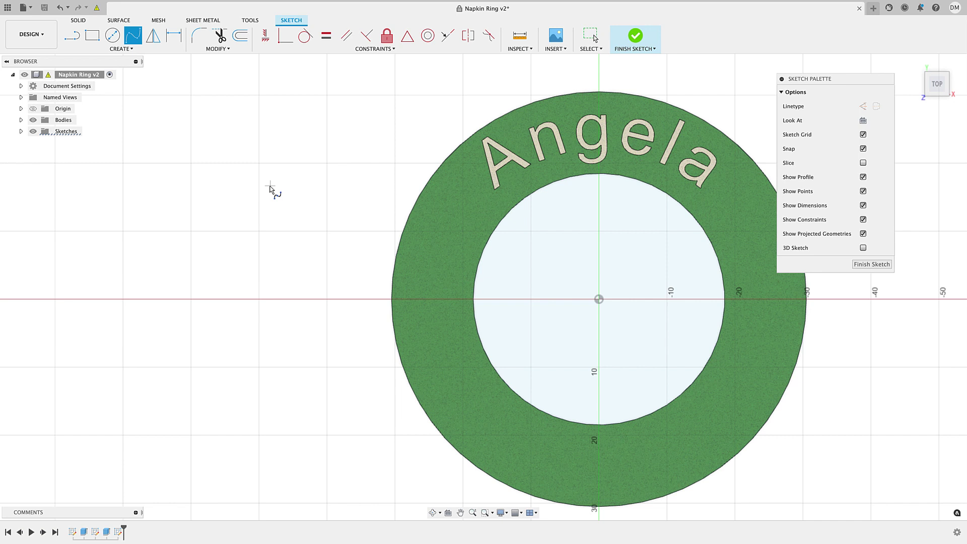
{"action": "left_click", "coordinate": [238, 258]}
{"action": "left_click", "coordinate": [279, 338]}
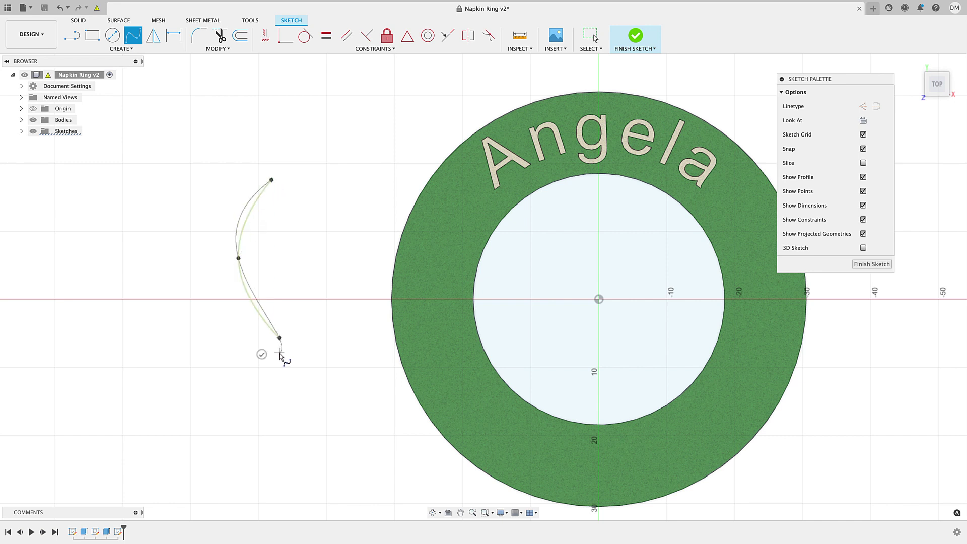
{"action": "left_click", "coordinate": [271, 373]}
{"action": "left_click", "coordinate": [256, 355]}
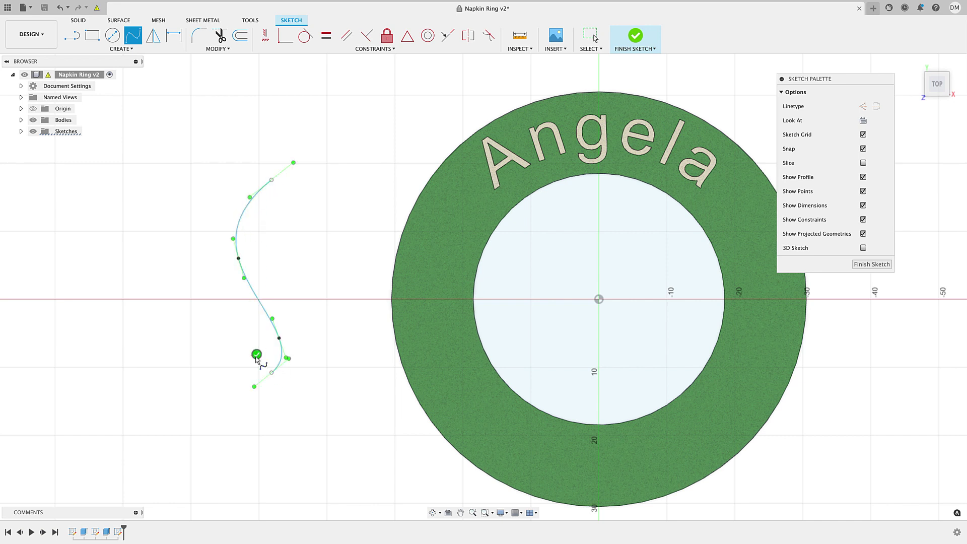
{"action": "key", "text": "Escape"}
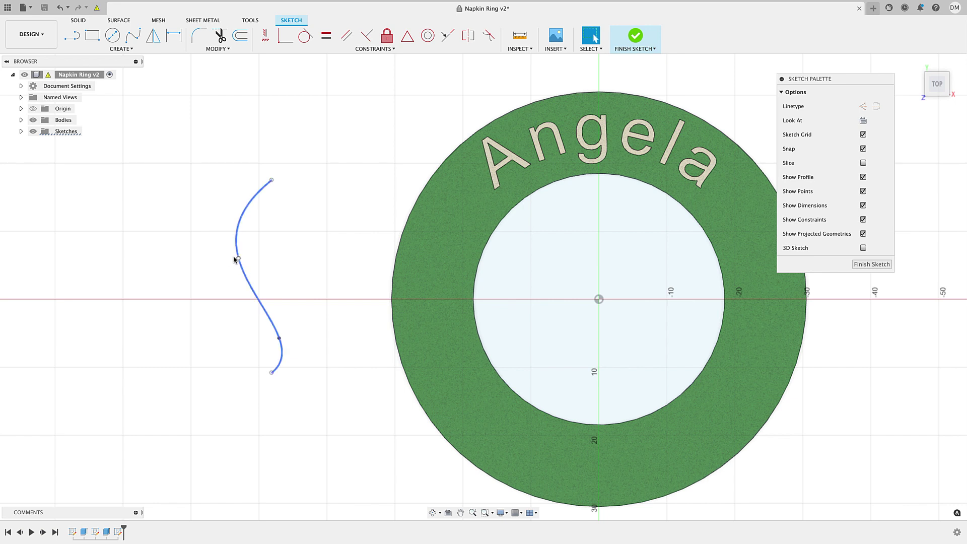
{"action": "left_click_drag", "start_coordinate": [238, 258], "coordinate": [262, 253]}
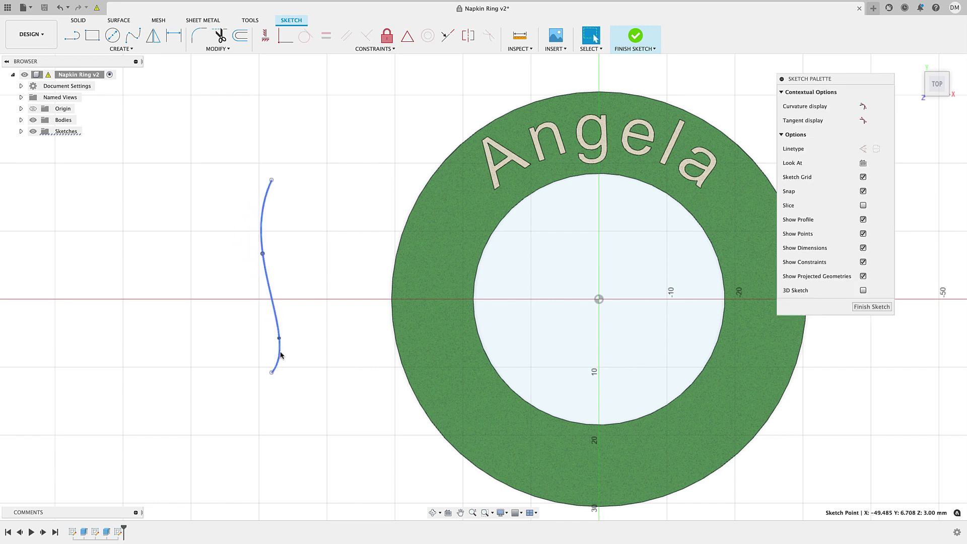
{"action": "left_click_drag", "start_coordinate": [279, 339], "coordinate": [281, 326]}
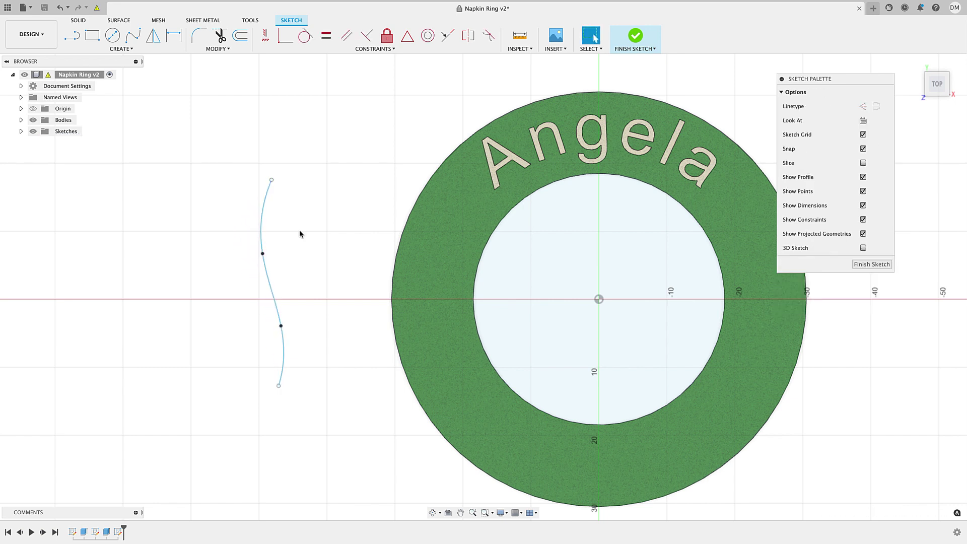
Step: Draw a three-point Fit Point Spline between the stem and the ring as the arched upper edge of a leaf
{"action": "right_click", "coordinate": [290, 218]}
{"action": "left_click", "coordinate": [296, 188]}
{"action": "scroll", "coordinate": [288, 214], "scroll_direction": "up", "scroll_amount": 5}
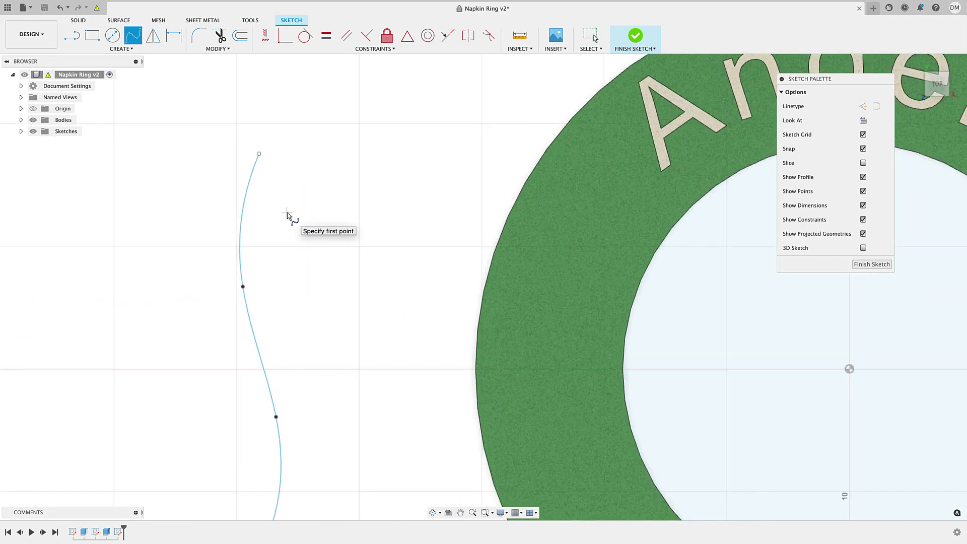
{"action": "middle_click_drag", "start_coordinate": [288, 208], "coordinate": [270, 280]}
{"action": "left_click", "coordinate": [267, 278]}
{"action": "left_click", "coordinate": [287, 227]}
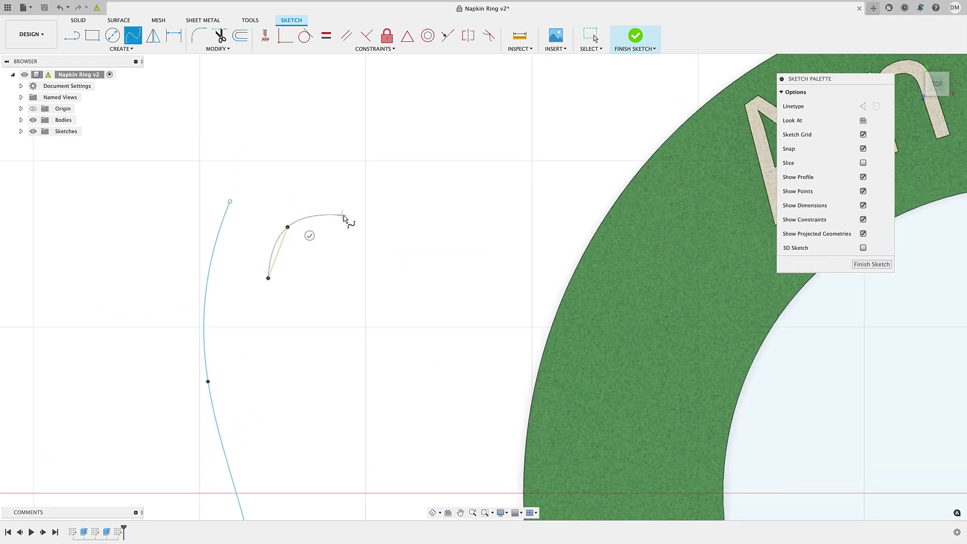
{"action": "left_click", "coordinate": [349, 215]}
{"action": "left_click", "coordinate": [347, 239]}
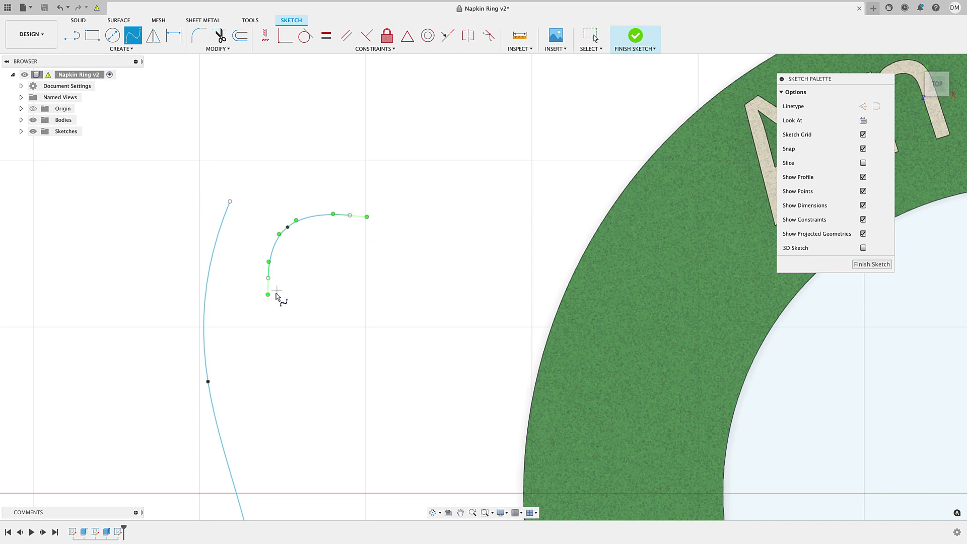
Step: Close the leaf outline with a second three-point Fit Point Spline bulging downward between the upper edge's two endpoints
{"action": "left_click", "coordinate": [268, 278]}
{"action": "left_click", "coordinate": [323, 277]}
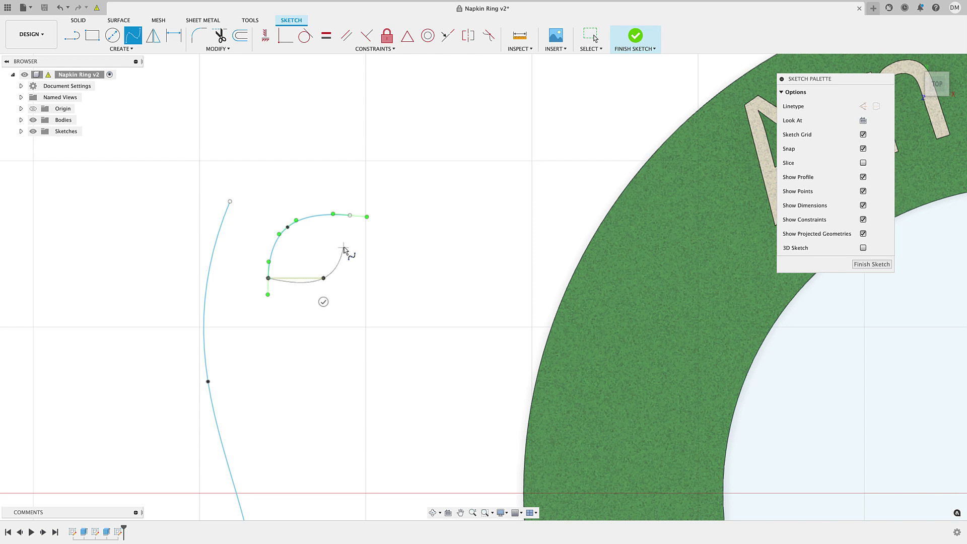
{"action": "left_click", "coordinate": [349, 216]}
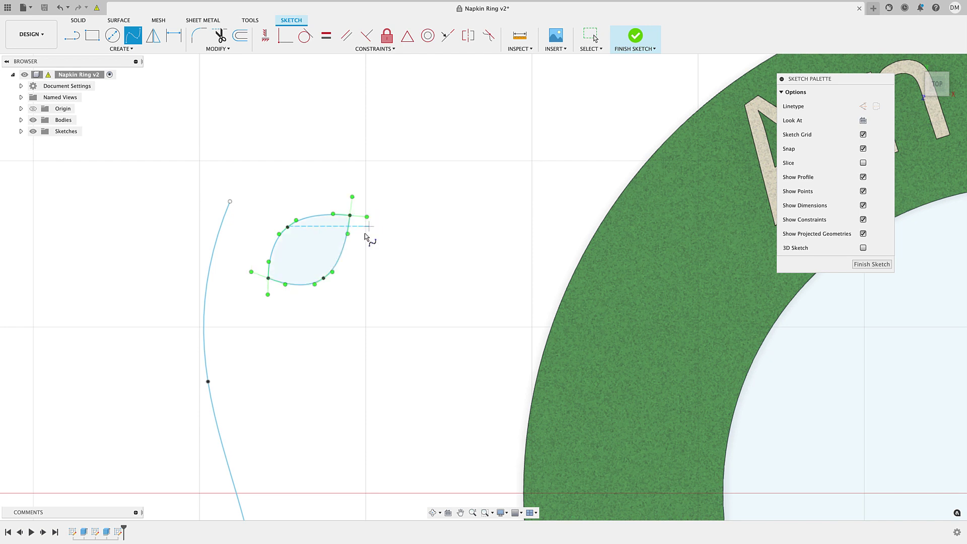
{"action": "key", "text": "Escape"}
{"action": "left_click", "coordinate": [327, 319]}
{"action": "scroll", "coordinate": [328, 319], "scroll_direction": "down", "scroll_amount": 1}
{"action": "middle_click_drag", "start_coordinate": [325, 310], "coordinate": [336, 267]}
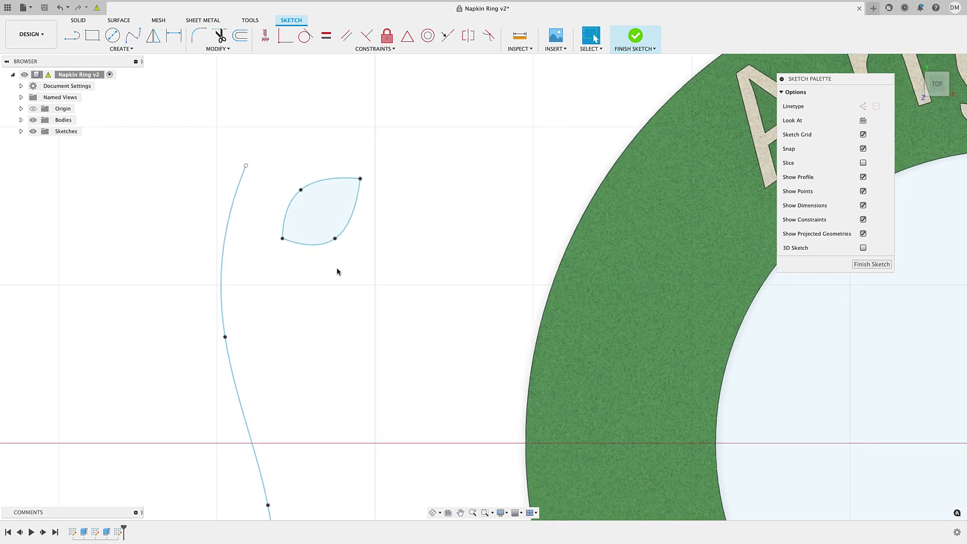
{"action": "double_click", "coordinate": [327, 247]}
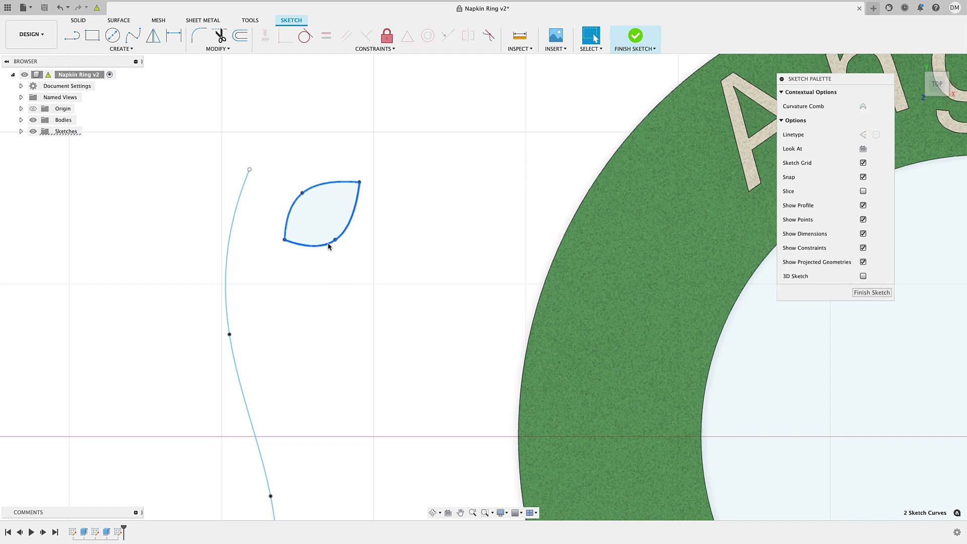
{"action": "right_click", "coordinate": [327, 267]}
{"action": "left_click", "coordinate": [308, 277]}
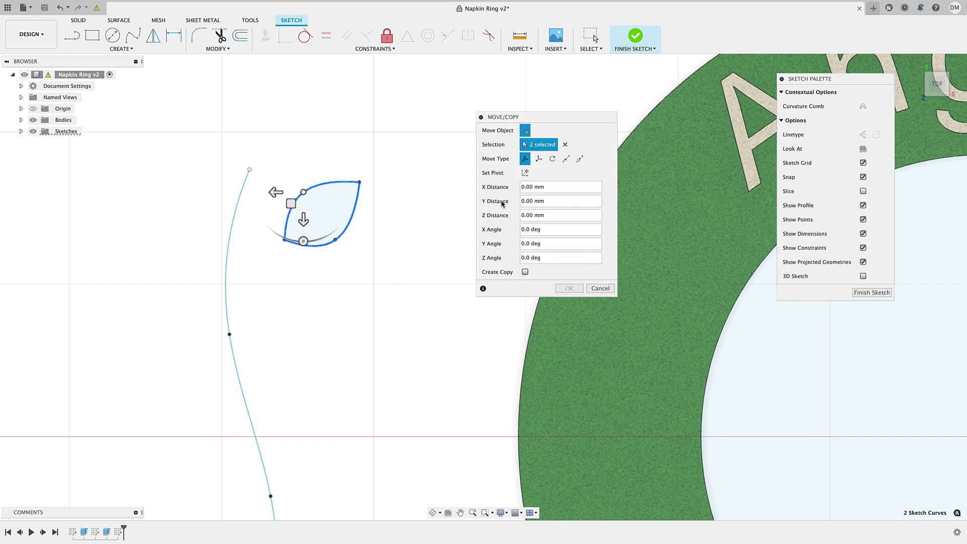
{"action": "left_click_drag", "start_coordinate": [519, 118], "coordinate": [485, 113]}
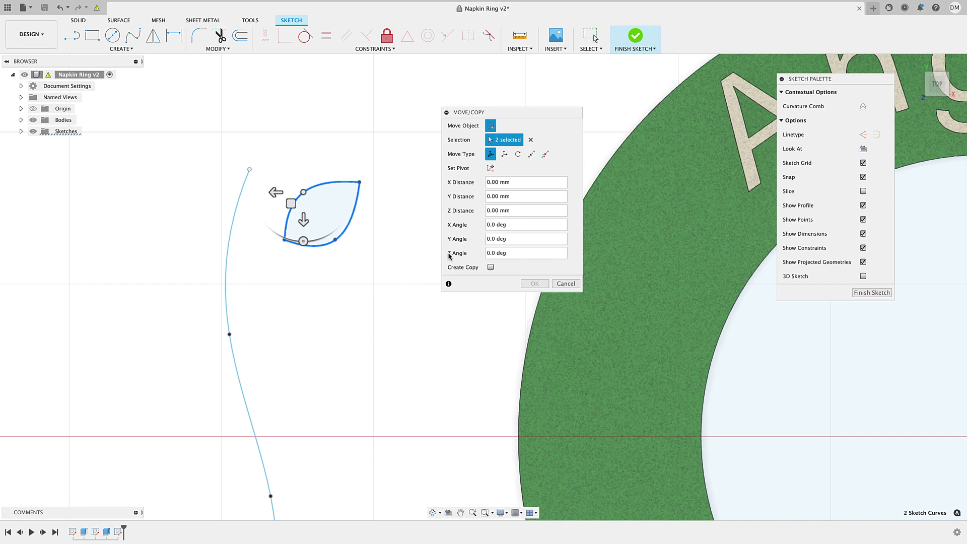
{"action": "left_click", "coordinate": [490, 267]}
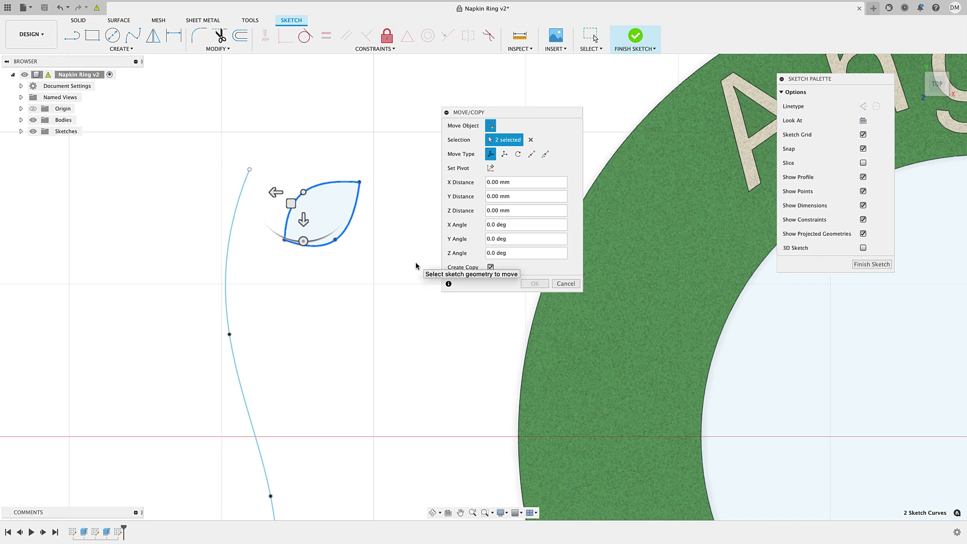
{"action": "key", "text": "Escape"}
Step: Copy the leaf outline with Move/Copy and Create Copy enabled, placing it below the original at about 0.47 mm X and 8 mm Y
{"action": "middle_click_drag", "start_coordinate": [343, 220], "coordinate": [344, 205]}
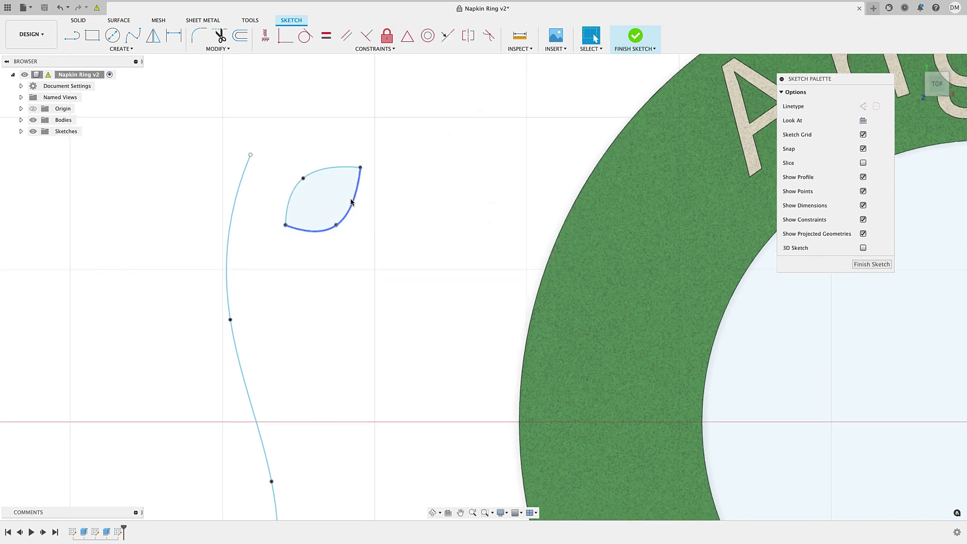
{"action": "double_click", "coordinate": [352, 200]}
{"action": "right_click", "coordinate": [384, 179]}
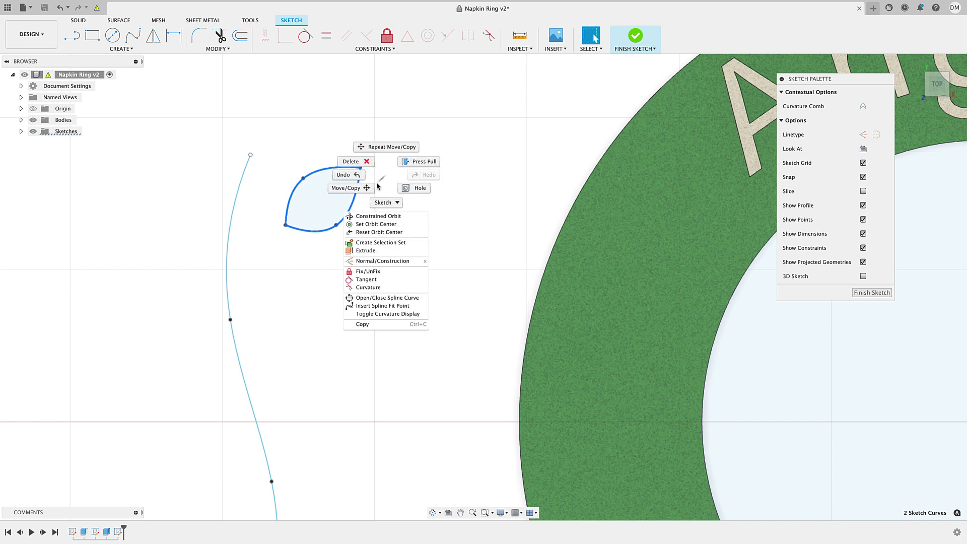
{"action": "left_click", "coordinate": [367, 190]}
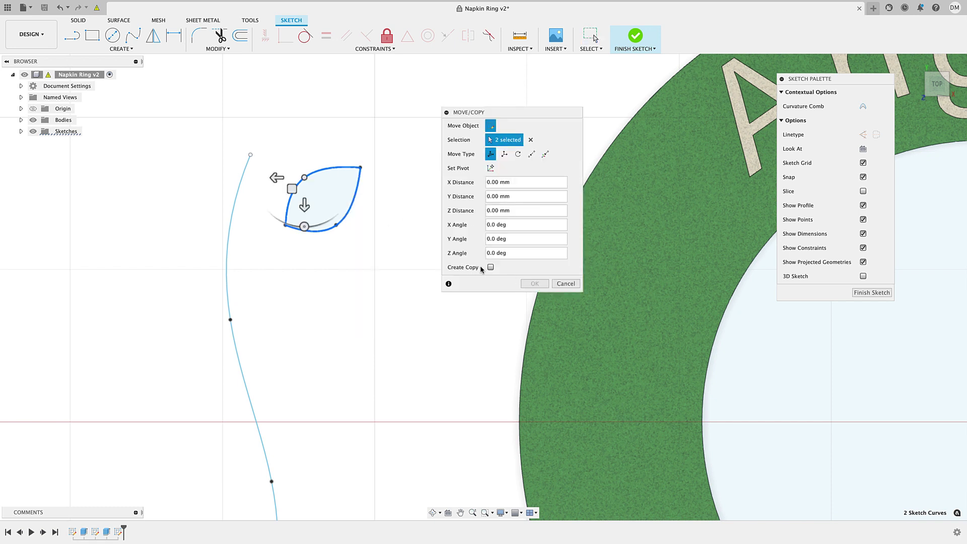
{"action": "left_click", "coordinate": [489, 268]}
{"action": "left_click_drag", "start_coordinate": [295, 195], "coordinate": [285, 318]}
{"action": "middle_click_drag", "start_coordinate": [403, 334], "coordinate": [405, 257]}
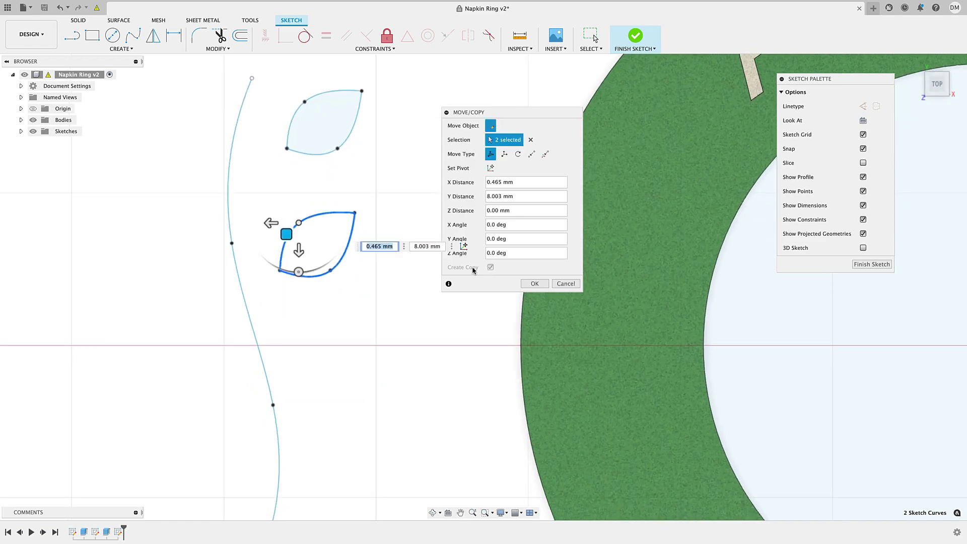
{"action": "left_click", "coordinate": [534, 283]}
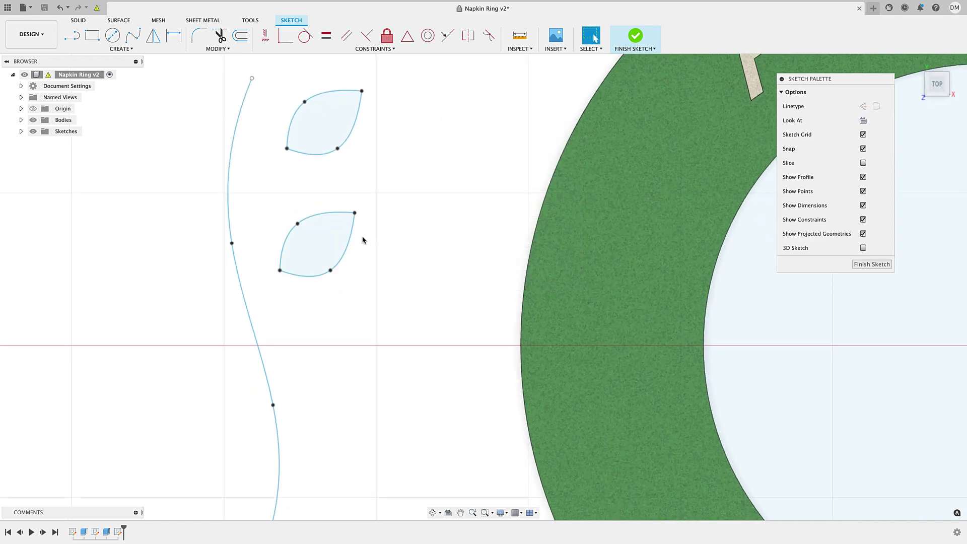
Step: Duplicate the second leaf and place the copy near the stem's lower end, offset about -2.7 mm in X and 10.6 mm in Y
{"action": "double_click", "coordinate": [351, 244]}
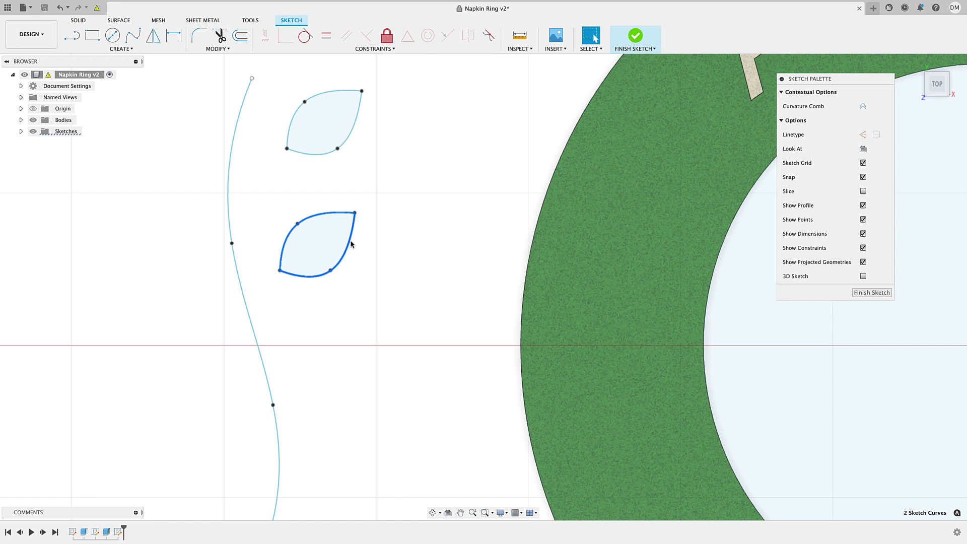
{"action": "key", "text": "m"}
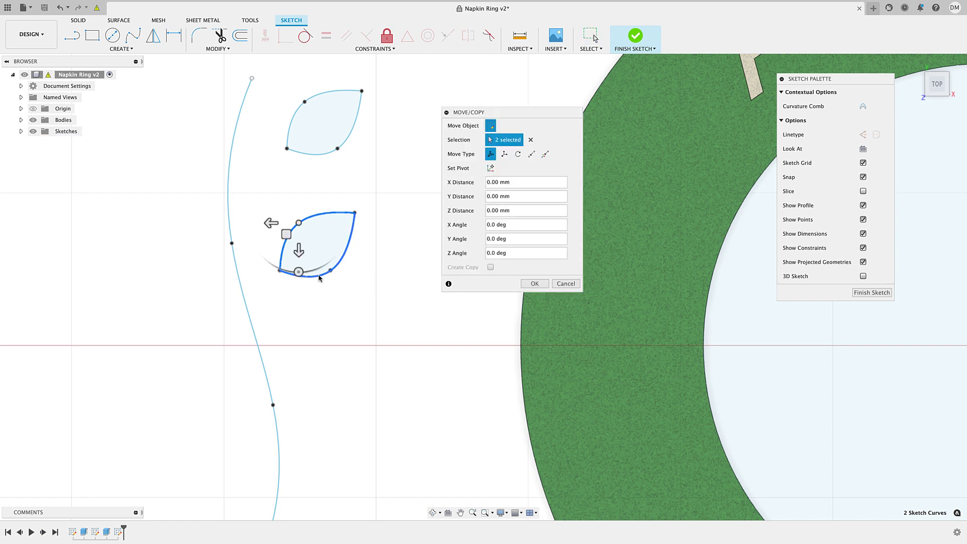
{"action": "left_click_drag", "start_coordinate": [282, 235], "coordinate": [328, 392]}
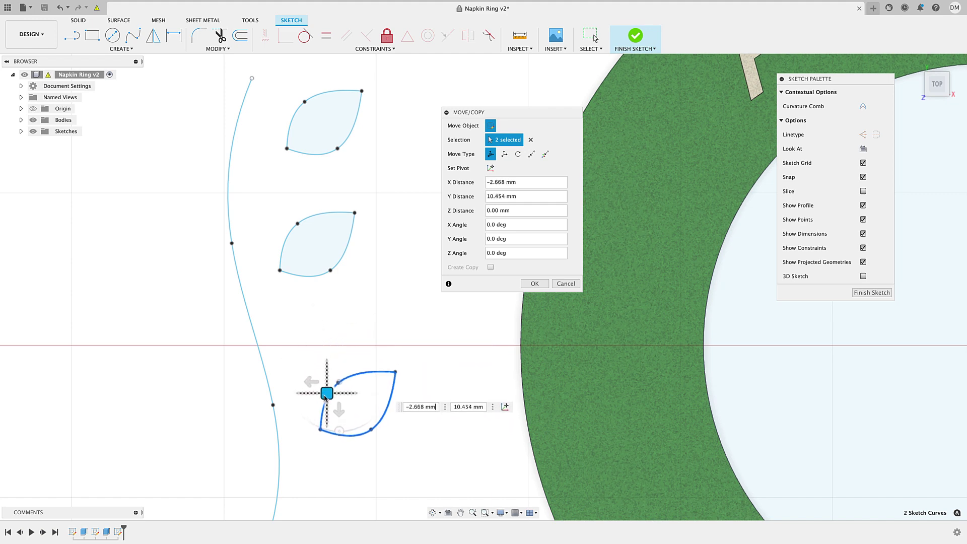
{"action": "middle_click_drag", "start_coordinate": [427, 366], "coordinate": [415, 245]}
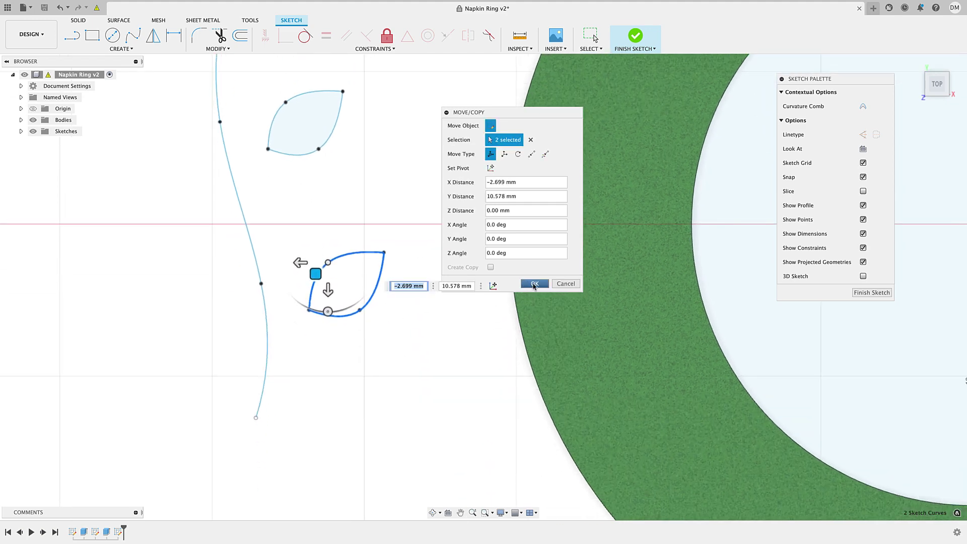
{"action": "left_click", "coordinate": [533, 284]}
{"action": "scroll", "coordinate": [332, 226], "scroll_direction": "down", "scroll_amount": 3}
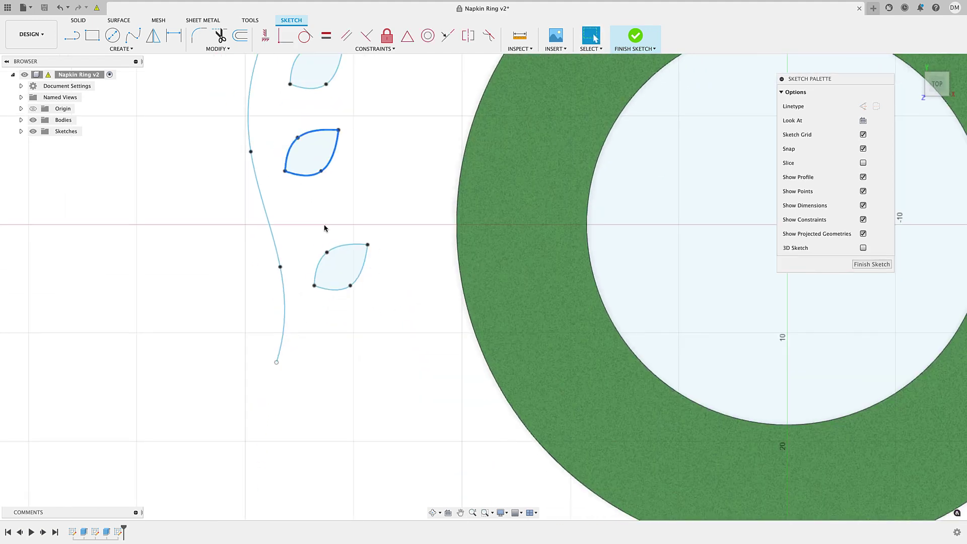
Step: Paste three more leaf copies on the stem's outer side, away from the ring, roughly opposite the existing three leaves
{"action": "key", "text": "m"}
{"action": "left_click_drag", "start_coordinate": [309, 197], "coordinate": [220, 141]}
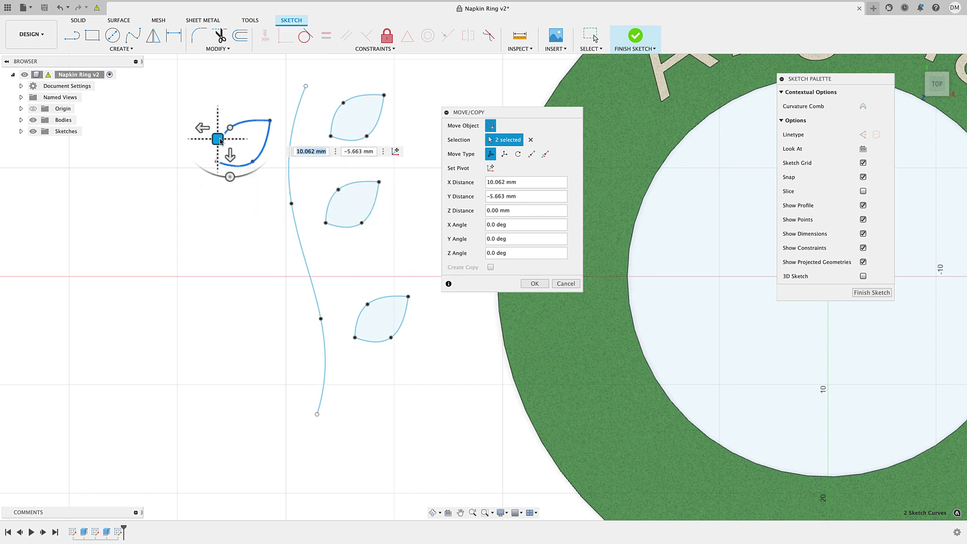
{"action": "left_click", "coordinate": [534, 284]}
{"action": "key", "text": "super+v"}
{"action": "left_click_drag", "start_coordinate": [328, 202], "coordinate": [216, 229]}
{"action": "left_click", "coordinate": [528, 285]}
{"action": "key", "text": "super+v"}
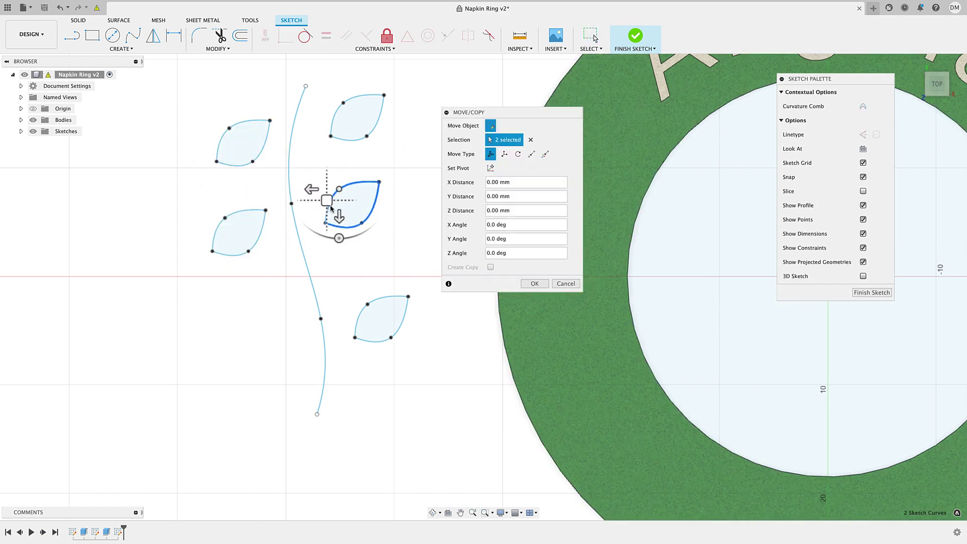
{"action": "left_click_drag", "start_coordinate": [330, 206], "coordinate": [248, 333]}
{"action": "left_click", "coordinate": [534, 283]}
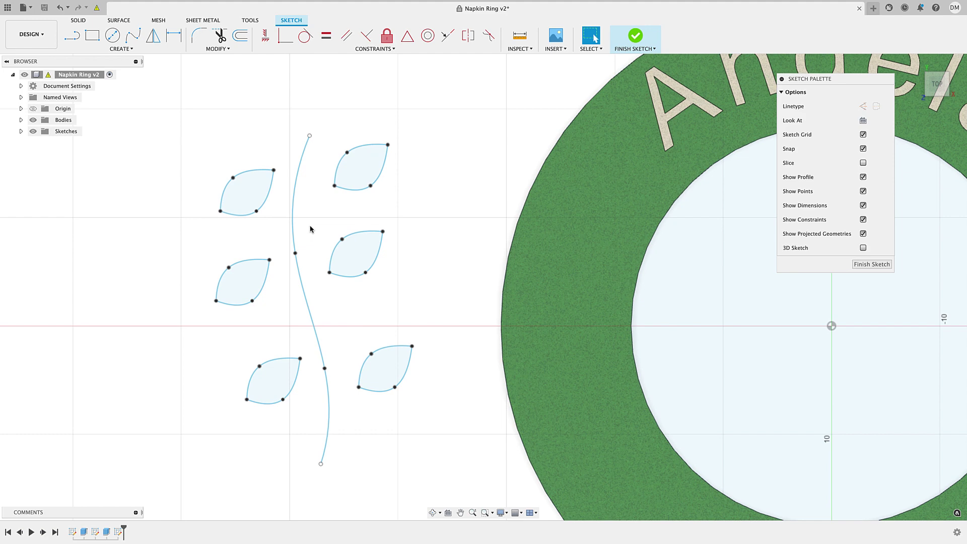
Step: Move the lowest leaf on the ring side about 2.44 mm in X and 4.1 mm in Y so its base sits against the stem
{"action": "middle_click_drag", "start_coordinate": [353, 325], "coordinate": [350, 254]}
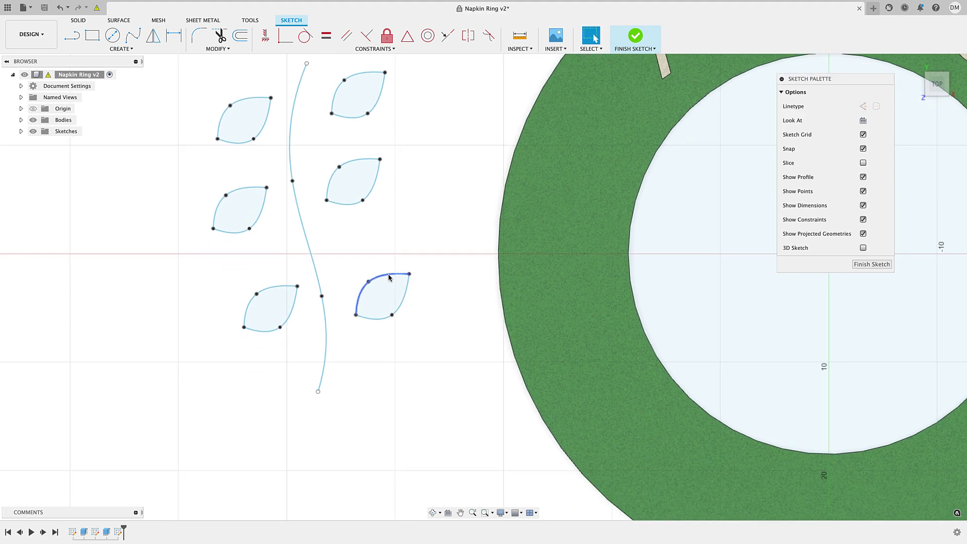
{"action": "double_click", "coordinate": [388, 274]}
{"action": "right_click", "coordinate": [346, 261]}
{"action": "left_click", "coordinate": [332, 270]}
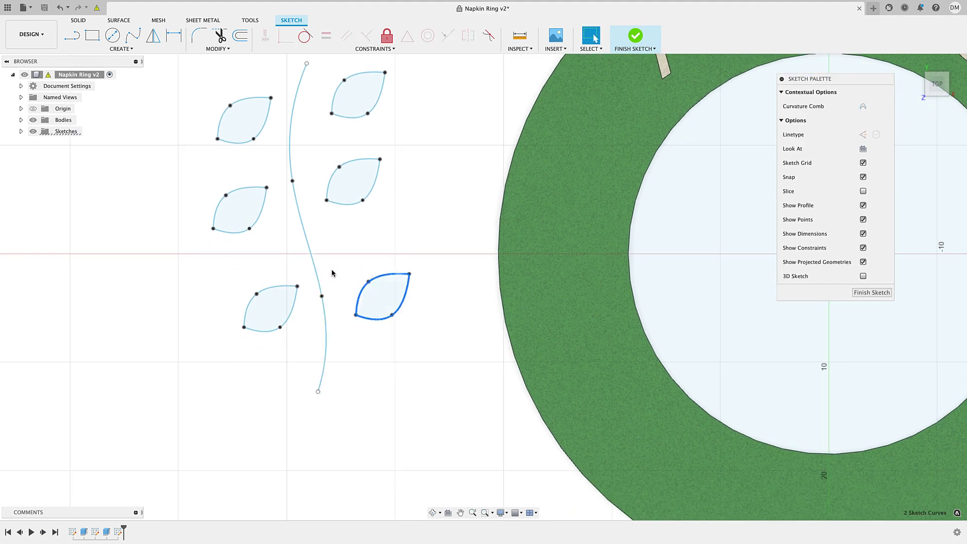
{"action": "key", "text": "m"}
{"action": "left_click_drag", "start_coordinate": [411, 258], "coordinate": [384, 300]}
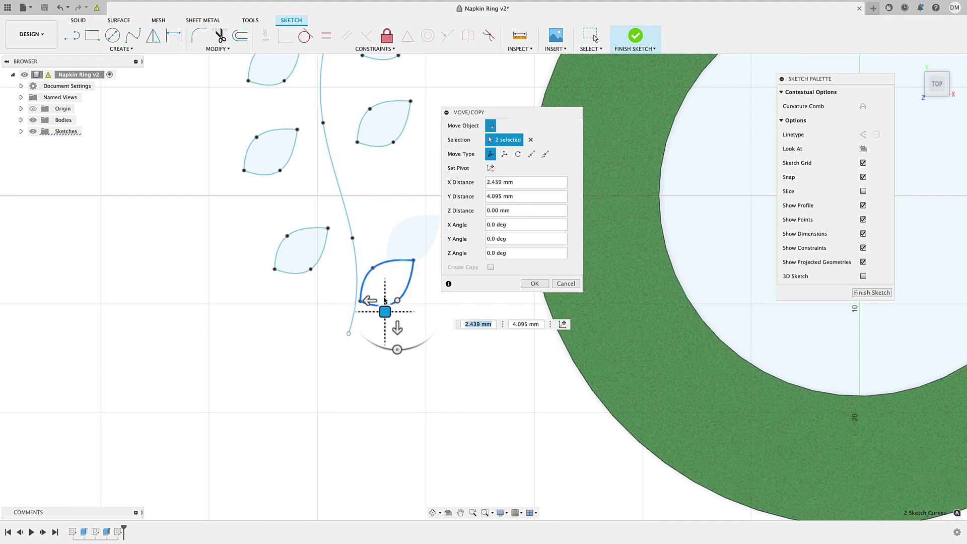
{"action": "scroll", "coordinate": [375, 252], "scroll_direction": "up", "scroll_amount": 5}
{"action": "mouse_move", "coordinate": [366, 265]}
{"action": "middle_mouse_down"}
{"action": "mouse_move", "coordinate": [333, 196]}
{"action": "mouse_move", "coordinate": [332, 231]}
{"action": "middle_mouse_up"}
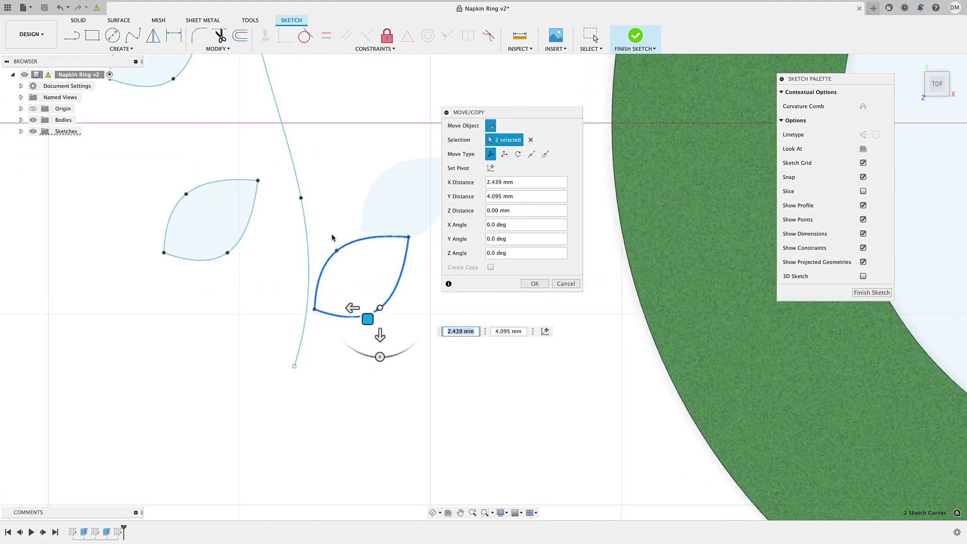
{"action": "left_click", "coordinate": [532, 284]}
Step: Reshape the lowest ring-side leaf by pulling its tip upward toward the stem and shifting its lower-edge fit point inward
{"action": "left_click_drag", "start_coordinate": [408, 237], "coordinate": [408, 220]}
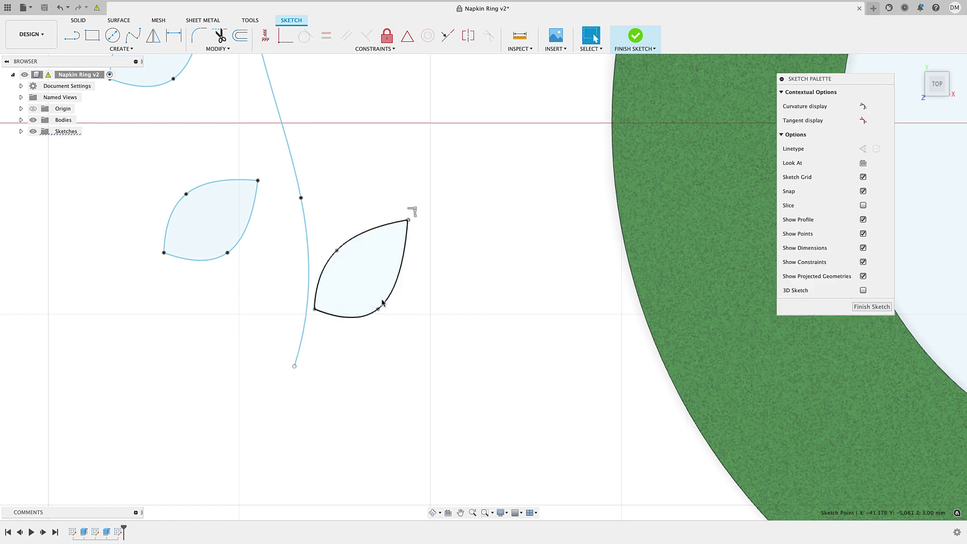
{"action": "mouse_move", "coordinate": [378, 308]}
{"action": "left_mouse_down"}
{"action": "mouse_move", "coordinate": [376, 285]}
{"action": "mouse_move", "coordinate": [366, 309]}
{"action": "left_mouse_up"}
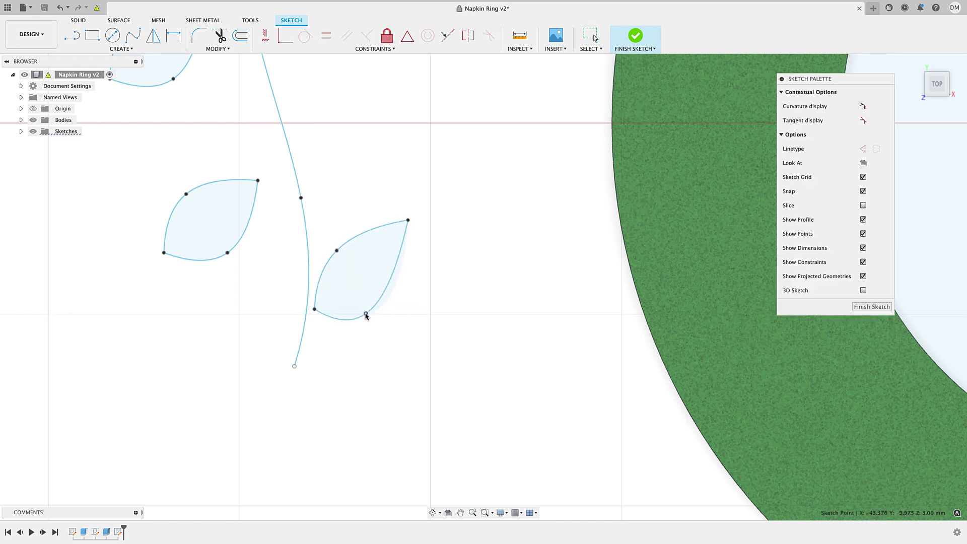
{"action": "left_click_drag", "start_coordinate": [408, 220], "coordinate": [398, 208]}
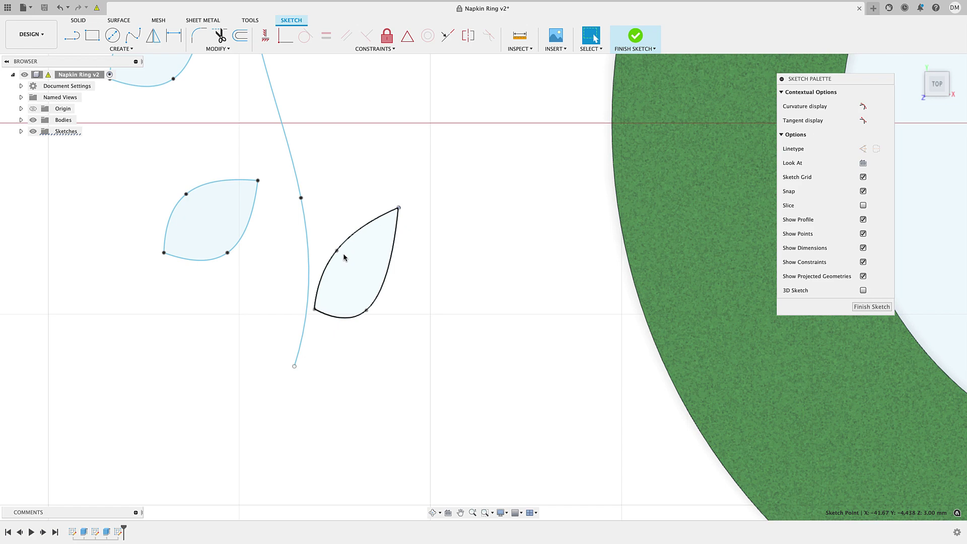
Step: Move the middle leaf on the ring side about 1.48 mm in X and 2.27 mm in Y, closer to the stem
{"action": "middle_click_drag", "start_coordinate": [356, 159], "coordinate": [368, 285]}
{"action": "double_click", "coordinate": [373, 163]}
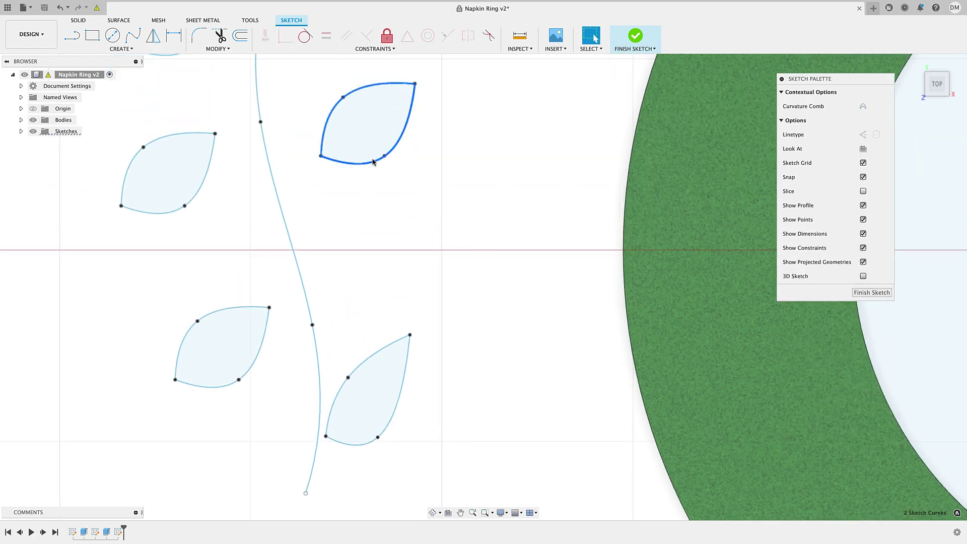
{"action": "middle_click_drag", "start_coordinate": [356, 204], "coordinate": [341, 287]}
{"action": "left_click", "coordinate": [340, 286]}
{"action": "double_click", "coordinate": [336, 247]}
{"action": "right_click", "coordinate": [336, 249]}
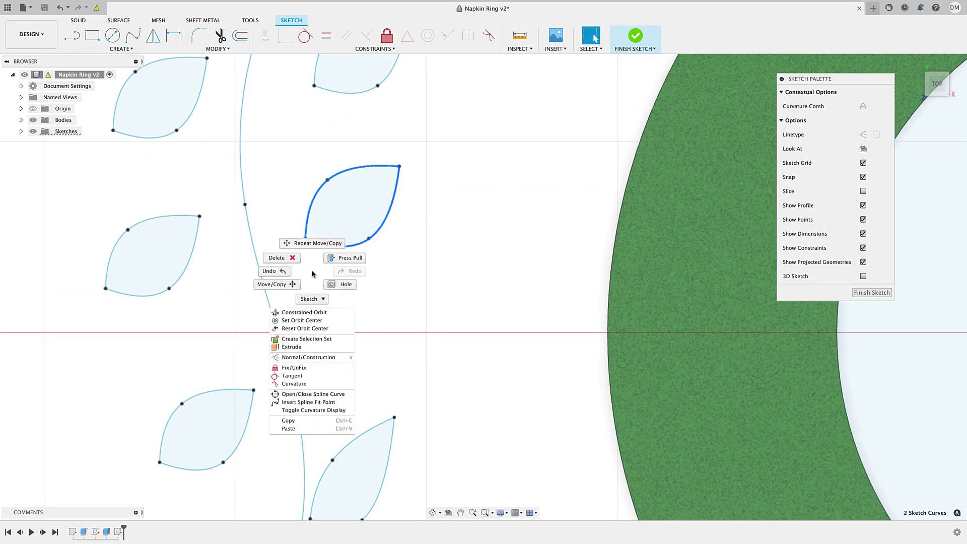
{"action": "left_click", "coordinate": [292, 285]}
{"action": "left_click_drag", "start_coordinate": [318, 193], "coordinate": [289, 236]}
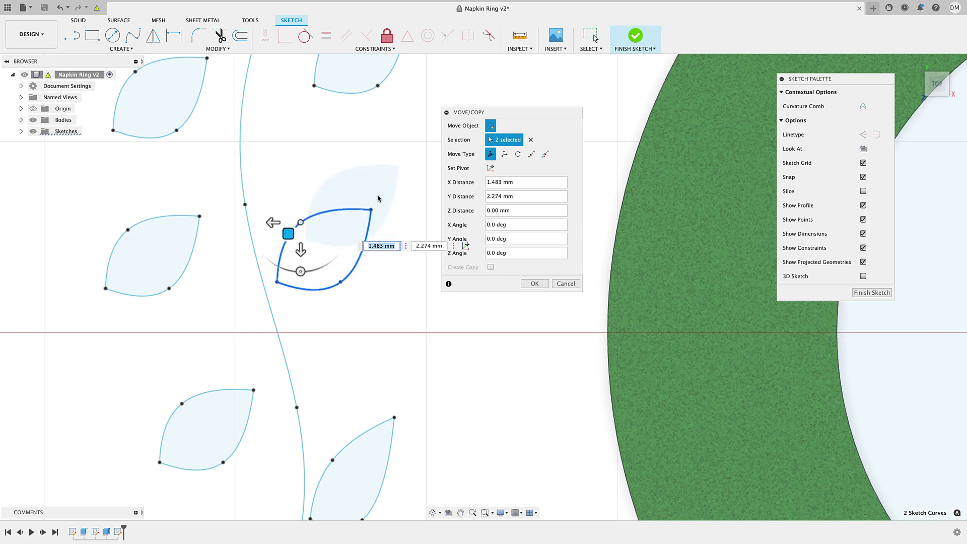
{"action": "left_click", "coordinate": [534, 284]}
Step: Reshape the middle ring-side leaf into a narrow upright teardrop by shifting its tip and the inner fit points of both edges
{"action": "left_click_drag", "start_coordinate": [371, 209], "coordinate": [350, 183]}
{"action": "left_click_drag", "start_coordinate": [340, 281], "coordinate": [338, 275]}
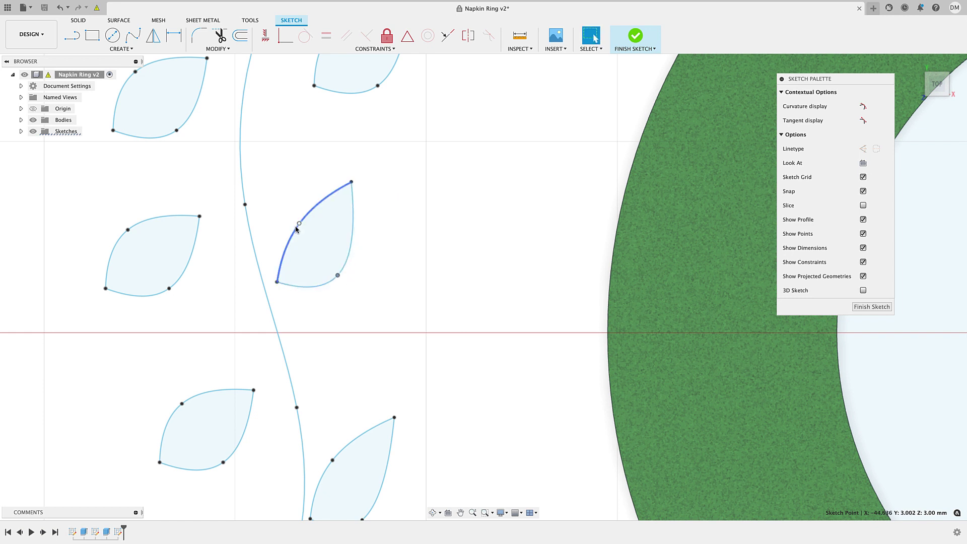
{"action": "mouse_move", "coordinate": [299, 228]}
{"action": "left_mouse_down"}
{"action": "mouse_move", "coordinate": [295, 214]}
{"action": "mouse_move", "coordinate": [305, 228]}
{"action": "mouse_move", "coordinate": [281, 239]}
{"action": "mouse_move", "coordinate": [290, 232]}
{"action": "left_mouse_up"}
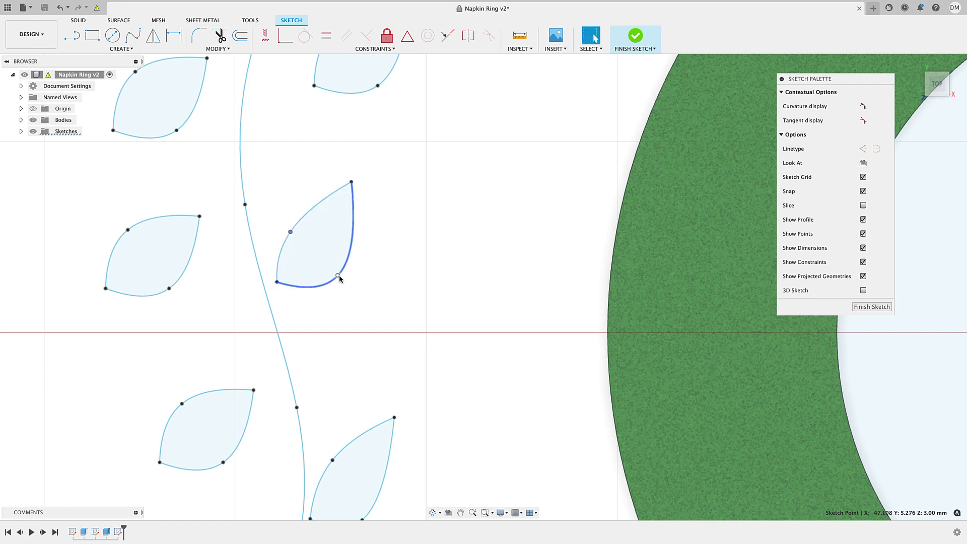
{"action": "left_click_drag", "start_coordinate": [352, 182], "coordinate": [329, 182]}
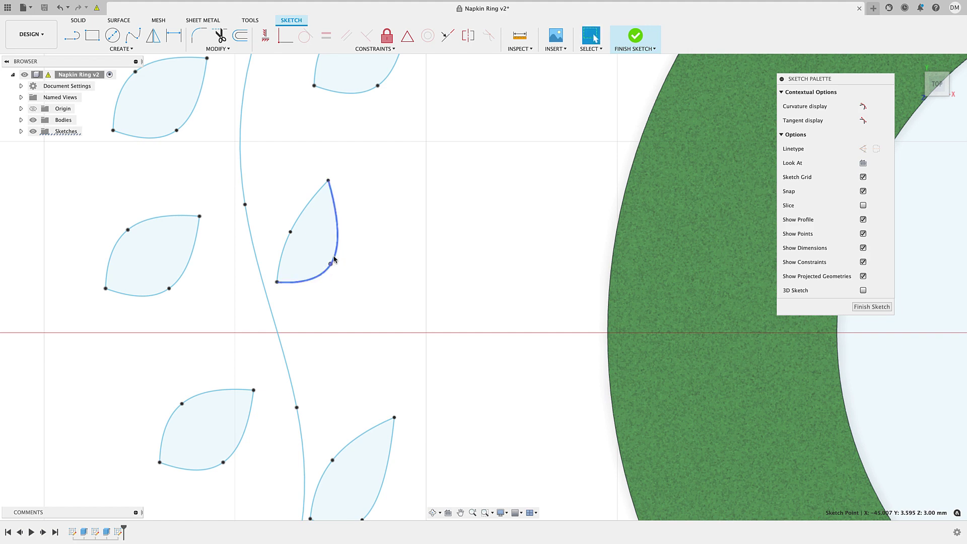
{"action": "left_click_drag", "start_coordinate": [333, 268], "coordinate": [335, 272]}
Step: Move the uppermost leaf on the ring side about 2.82 mm in X and 1.63 mm in Y toward the stem
{"action": "middle_click_drag", "start_coordinate": [375, 185], "coordinate": [367, 302]}
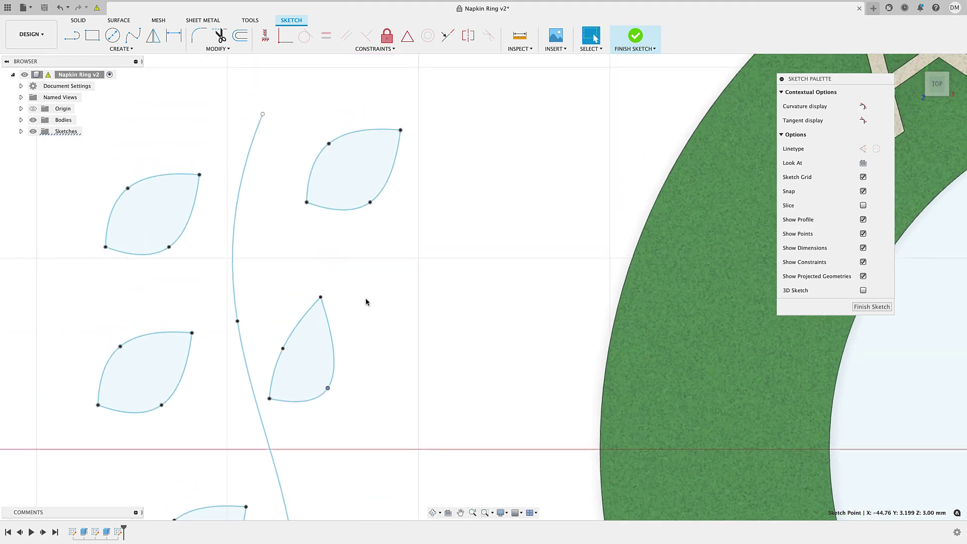
{"action": "left_click", "coordinate": [367, 302]}
{"action": "middle_click_drag", "start_coordinate": [340, 240], "coordinate": [339, 292]}
{"action": "double_click", "coordinate": [349, 263]}
{"action": "right_click", "coordinate": [347, 267]}
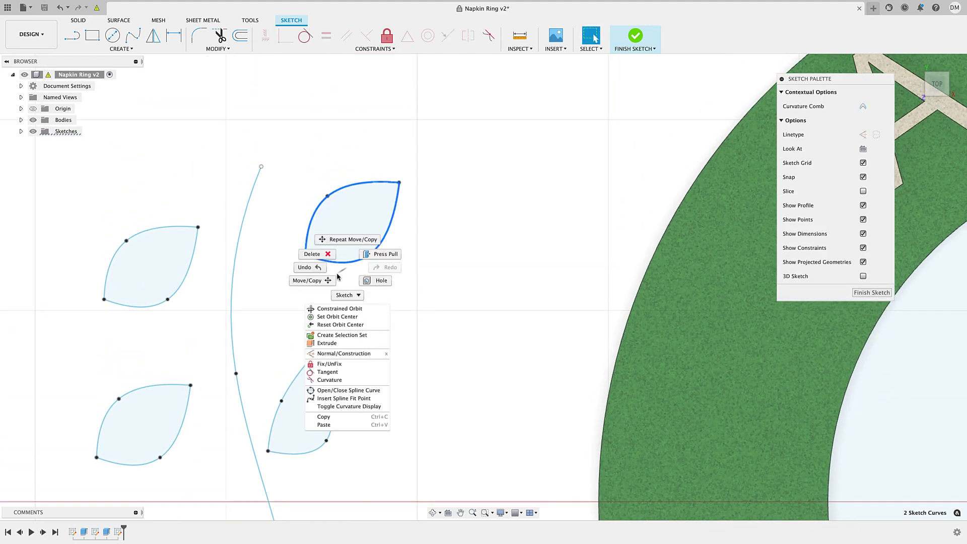
{"action": "left_click", "coordinate": [330, 276]}
{"action": "left_click_drag", "start_coordinate": [316, 206], "coordinate": [262, 237]}
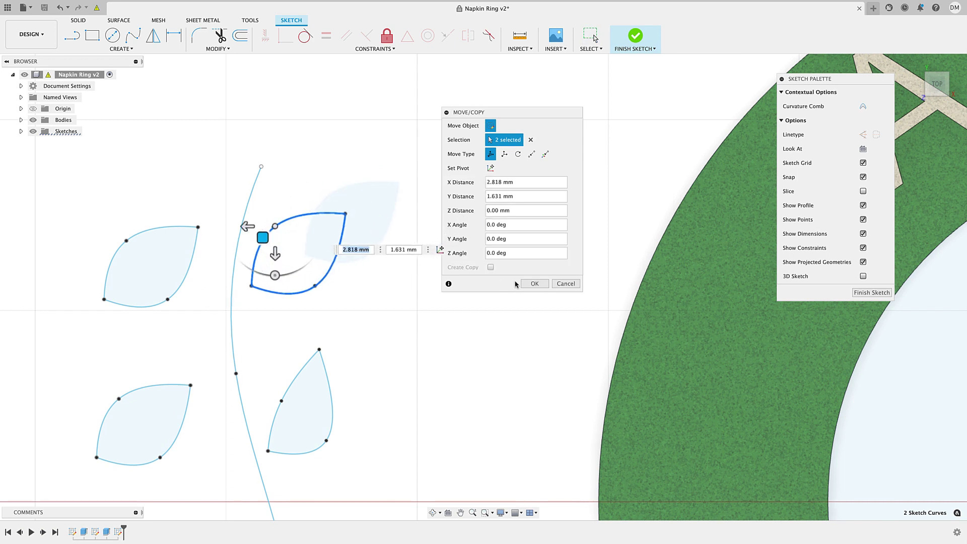
{"action": "left_click", "coordinate": [534, 284]}
Step: Reshape the uppermost ring-side leaf by pulling its tip upward and shifting its lower-edge fit point inward
{"action": "left_click_drag", "start_coordinate": [344, 213], "coordinate": [332, 192]}
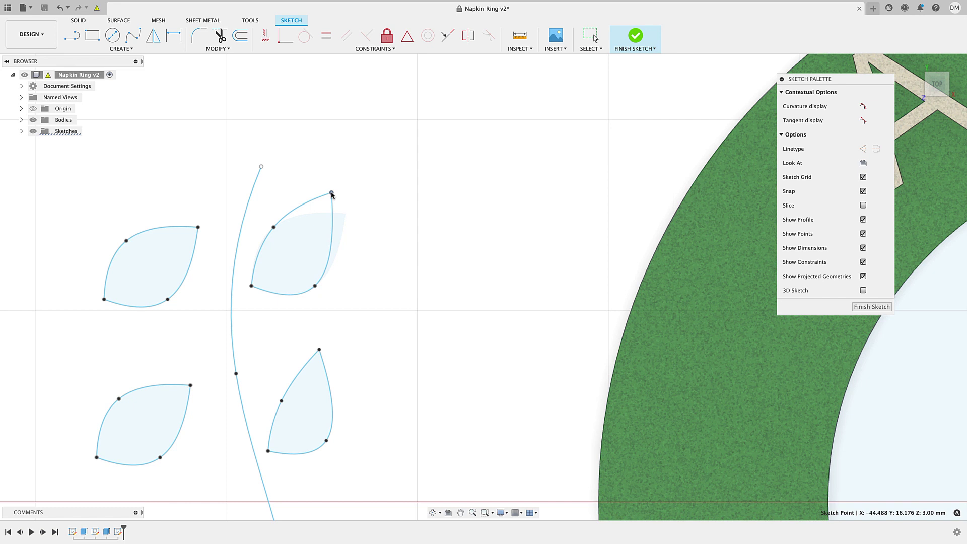
{"action": "mouse_move", "coordinate": [315, 285]}
{"action": "left_mouse_down"}
{"action": "mouse_move", "coordinate": [315, 252]}
{"action": "mouse_move", "coordinate": [310, 263]}
{"action": "left_mouse_up"}
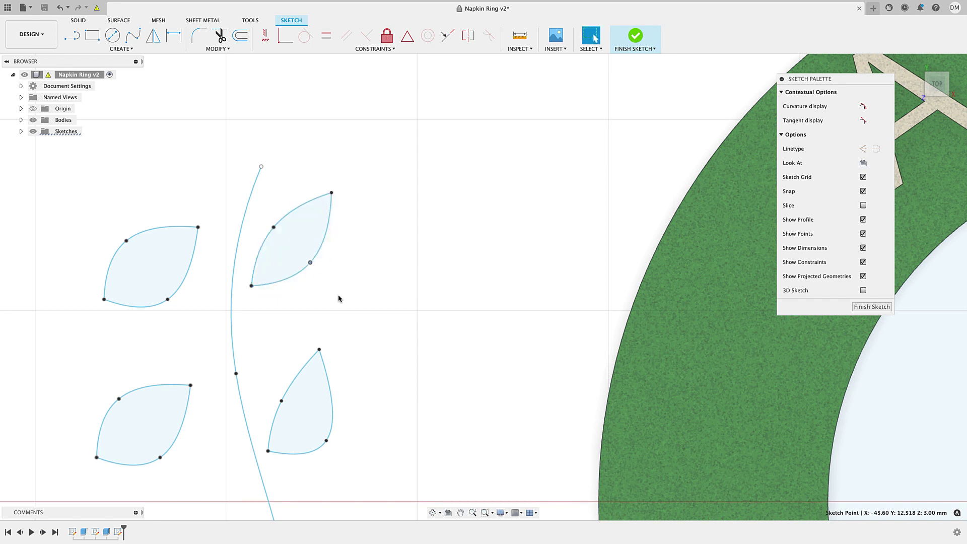
{"action": "middle_click_drag", "start_coordinate": [344, 294], "coordinate": [395, 237]}
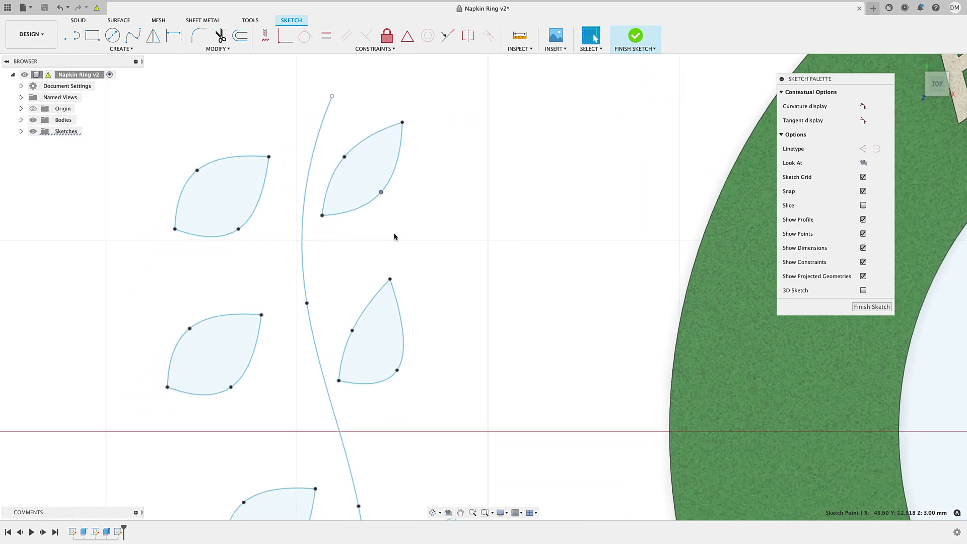
Step: Move and rotate the uppermost outer leaf so its base meets the stem and its tip points away, then pull its lower-edge fit point inward
{"action": "left_click", "coordinate": [203, 238]}
{"action": "right_click", "coordinate": [209, 248]}
{"action": "left_click", "coordinate": [190, 261]}
{"action": "left_click_drag", "start_coordinate": [207, 208], "coordinate": [153, 177]}
{"action": "left_click_drag", "start_coordinate": [197, 170], "coordinate": [268, 67]}
{"action": "middle_click_drag", "start_coordinate": [268, 71], "coordinate": [270, 185]}
{"action": "left_click", "coordinate": [534, 283]}
{"action": "left_click_drag", "start_coordinate": [224, 233], "coordinate": [241, 222]}
Step: Move the uppermost ring-side leaf slightly down along the stem
{"action": "middle_click_drag", "start_coordinate": [302, 282], "coordinate": [319, 232]}
{"action": "double_click", "coordinate": [395, 262]}
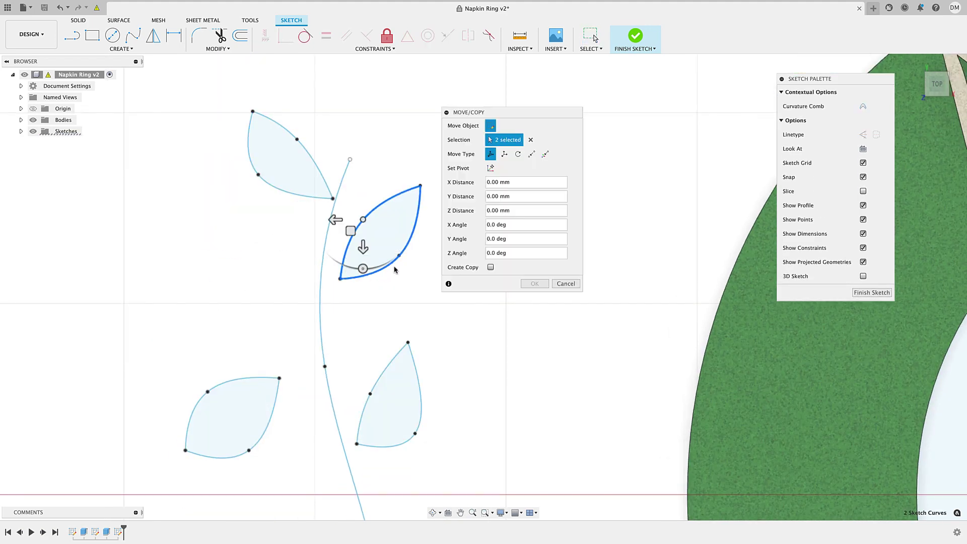
{"action": "left_click_drag", "start_coordinate": [352, 231], "coordinate": [344, 267]}
{"action": "middle_click_drag", "start_coordinate": [345, 267], "coordinate": [351, 132]}
{"action": "left_click", "coordinate": [534, 283]}
Step: Rotate the middle outer leaf so its base sits beside the stem and its tip points up and away
{"action": "double_click", "coordinate": [218, 255]}
{"action": "key", "text": "m"}
{"action": "left_click_drag", "start_coordinate": [218, 305], "coordinate": [294, 176]}
{"action": "middle_click_drag", "start_coordinate": [306, 226], "coordinate": [273, 227]}
{"action": "key", "text": "Return"}
Step: Move the middle ring-side leaf slightly down along the stem
{"action": "double_click", "coordinate": [347, 259]}
{"action": "key", "text": "m"}
{"action": "left_click_drag", "start_coordinate": [383, 299], "coordinate": [386, 339]}
{"action": "middle_click_drag", "start_coordinate": [473, 341], "coordinate": [470, 242]}
{"action": "key", "text": "Return"}
Step: Rotate the lowest outer leaf so its base faces the stem and its tip points up and away
{"action": "key", "text": "m"}
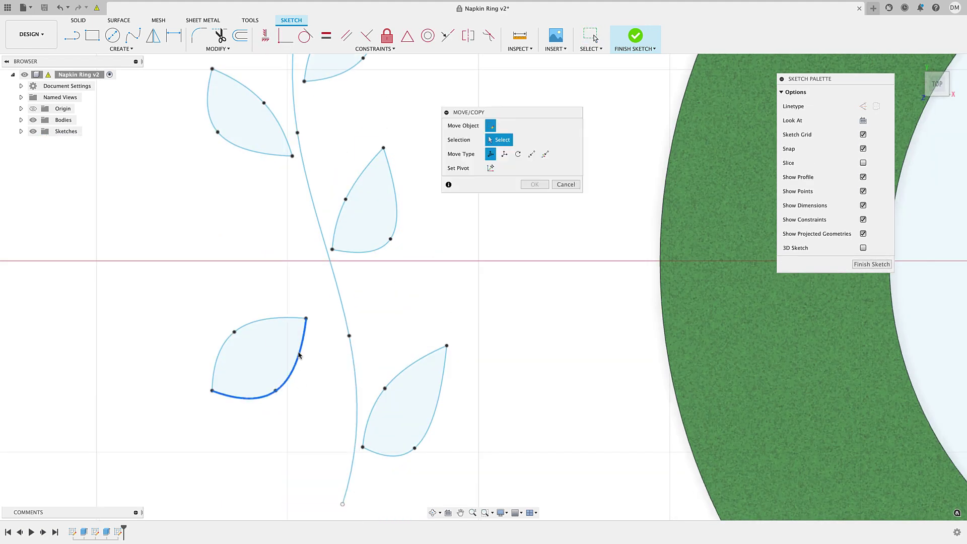
{"action": "double_click", "coordinate": [298, 353]}
{"action": "left_click_drag", "start_coordinate": [298, 401], "coordinate": [252, 370]}
{"action": "key", "text": "Return"}
Step: Refine the lowest outer leaf's orientation by rotating it -5.0 deg about Z
{"action": "left_click", "coordinate": [315, 287]}
{"action": "key", "text": "m"}
{"action": "double_click", "coordinate": [321, 345]}
{"action": "left_click_drag", "start_coordinate": [316, 315], "coordinate": [316, 333]}
{"action": "left_click_drag", "start_coordinate": [315, 353], "coordinate": [310, 353]}
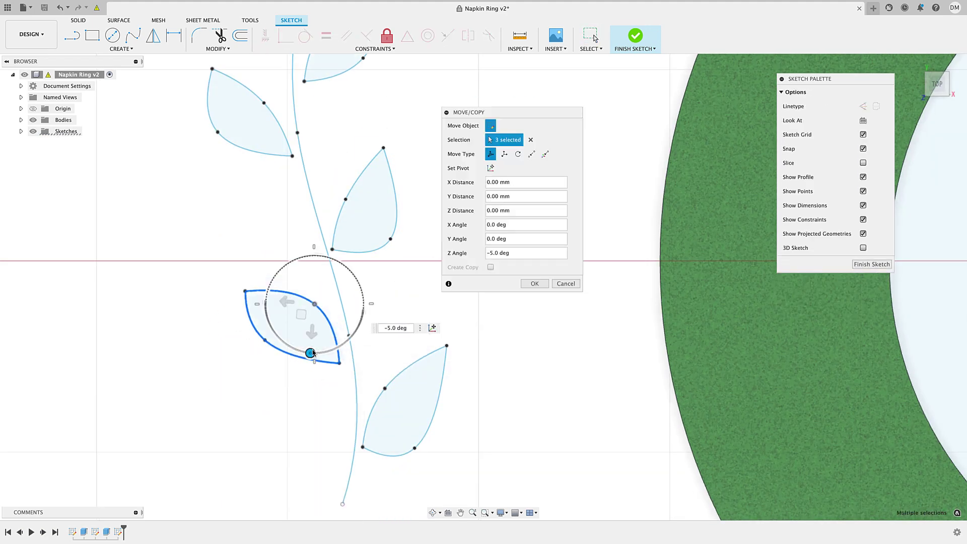
{"action": "key", "text": "Return"}
Step: Pull the base point of the lowest ring-side leaf onto the stem spline
{"action": "middle_click_drag", "start_coordinate": [384, 406], "coordinate": [401, 358]}
{"action": "scroll", "coordinate": [401, 358], "scroll_direction": "down", "scroll_amount": 3}
{"action": "middle_click_drag", "start_coordinate": [441, 282], "coordinate": [428, 327]}
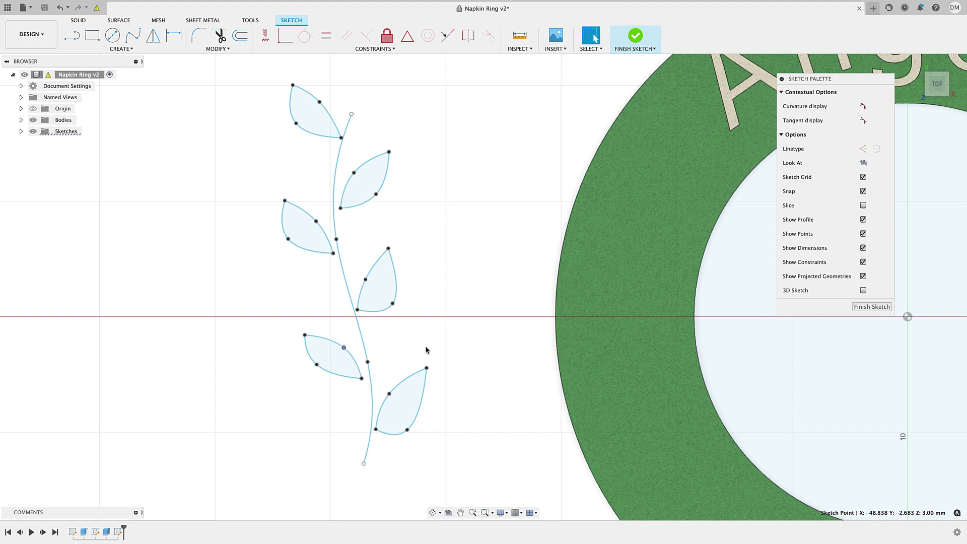
{"action": "middle_click_drag", "start_coordinate": [388, 356], "coordinate": [383, 326]}
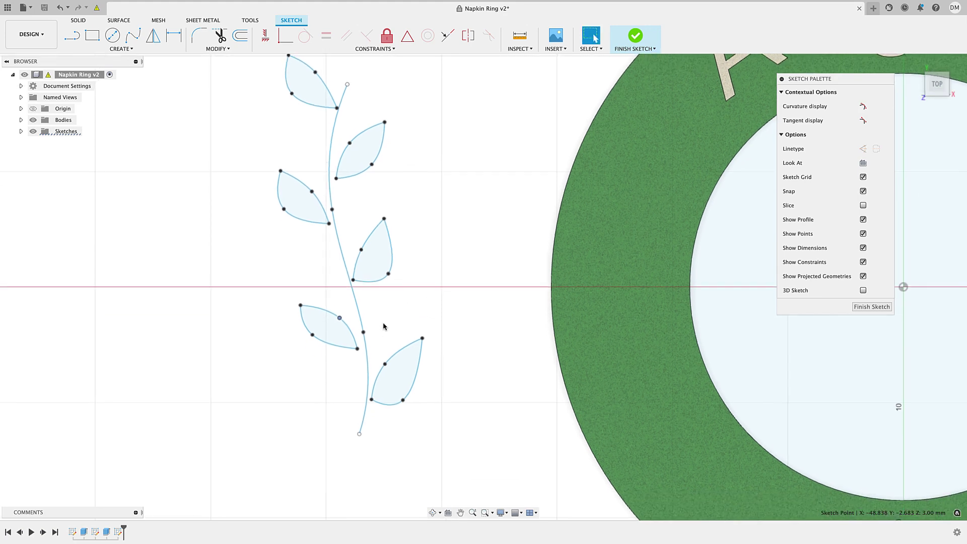
{"action": "scroll", "coordinate": [368, 435], "scroll_direction": "up", "scroll_amount": 6}
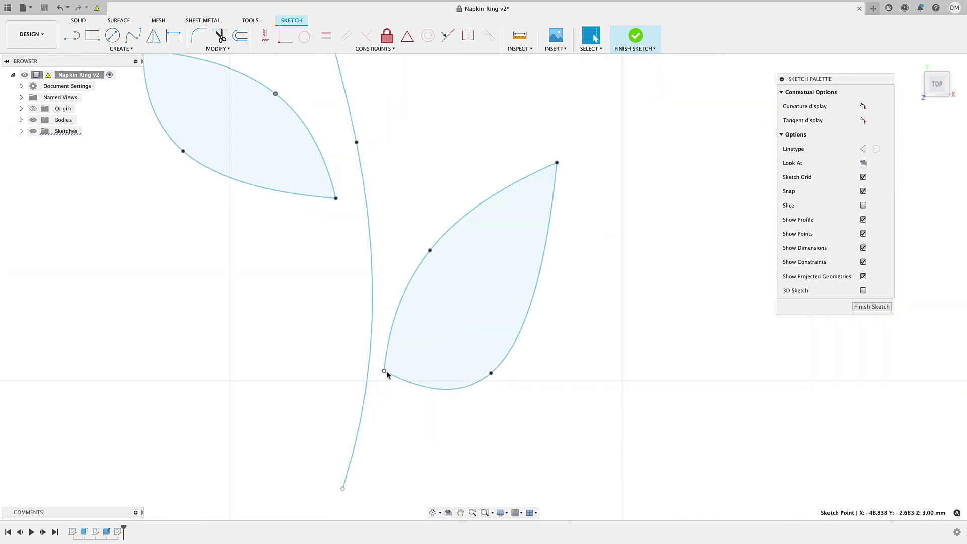
{"action": "left_click_drag", "start_coordinate": [384, 373], "coordinate": [371, 374]}
{"action": "left_click", "coordinate": [326, 363]}
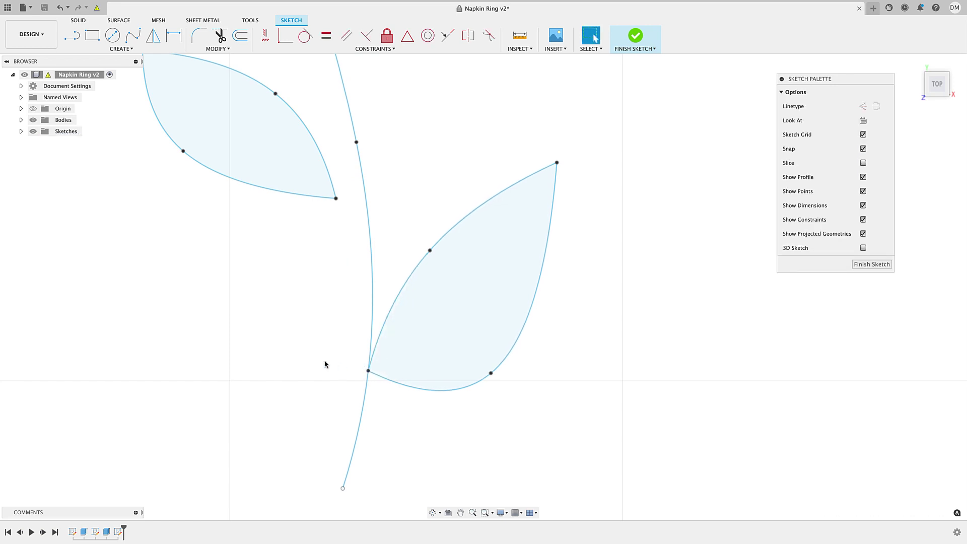
Step: Lock the stem spline in place with a Fix constraint
{"action": "scroll", "coordinate": [324, 361], "scroll_direction": "down", "scroll_amount": 4}
{"action": "scroll", "coordinate": [195, 177], "scroll_direction": "down", "scroll_amount": 4}
{"action": "scroll", "coordinate": [244, 266], "scroll_direction": "up", "scroll_amount": 3}
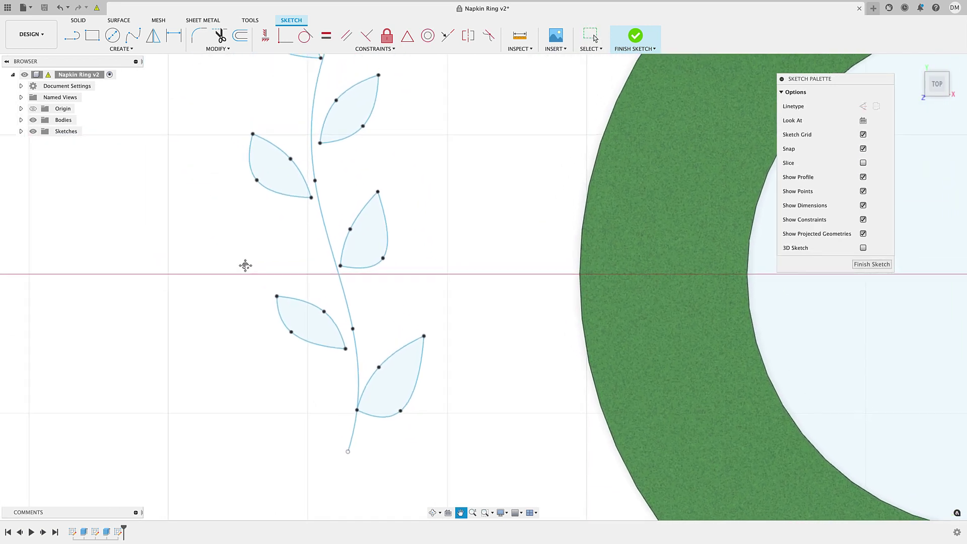
{"action": "left_click", "coordinate": [334, 304]}
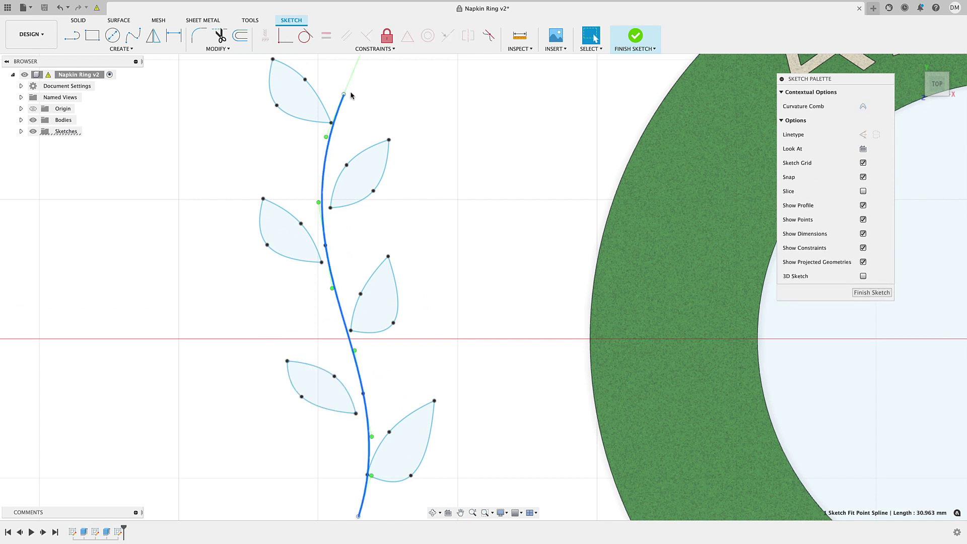
{"action": "left_click", "coordinate": [387, 36]}
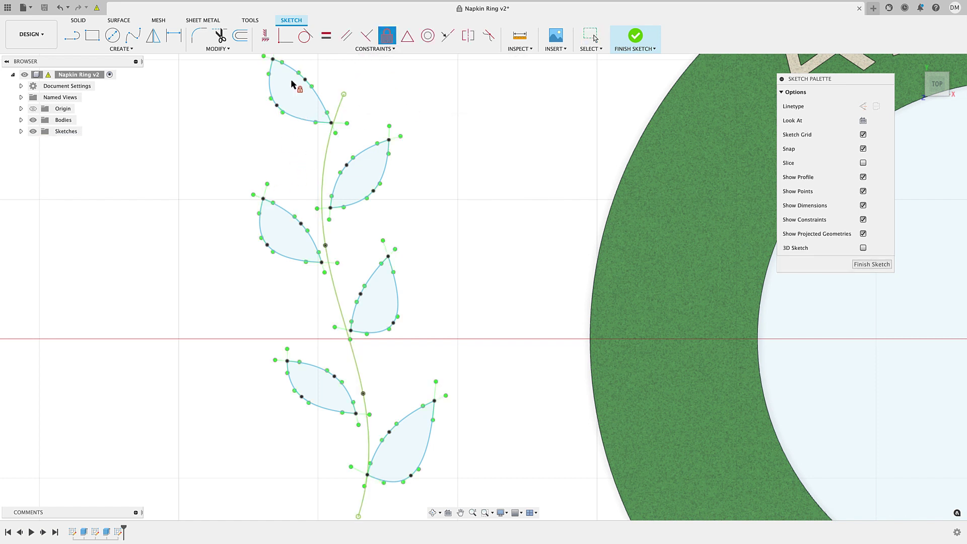
{"action": "key", "text": "Escape"}
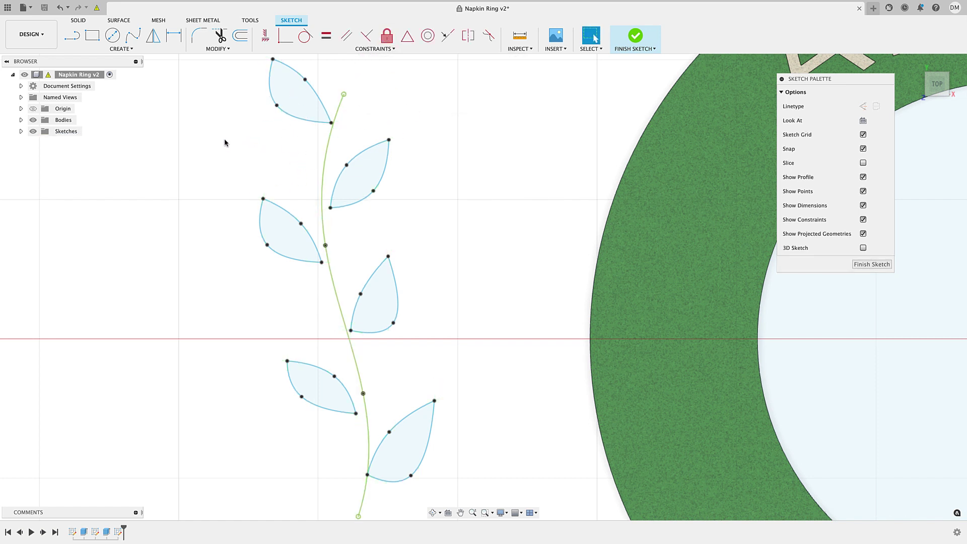
Step: Make the base points of the lowest outer leaf and the middle ring-side leaf coincident with the stem spline
{"action": "left_click", "coordinate": [284, 38]}
{"action": "scroll", "coordinate": [282, 336], "scroll_direction": "up", "scroll_amount": 5}
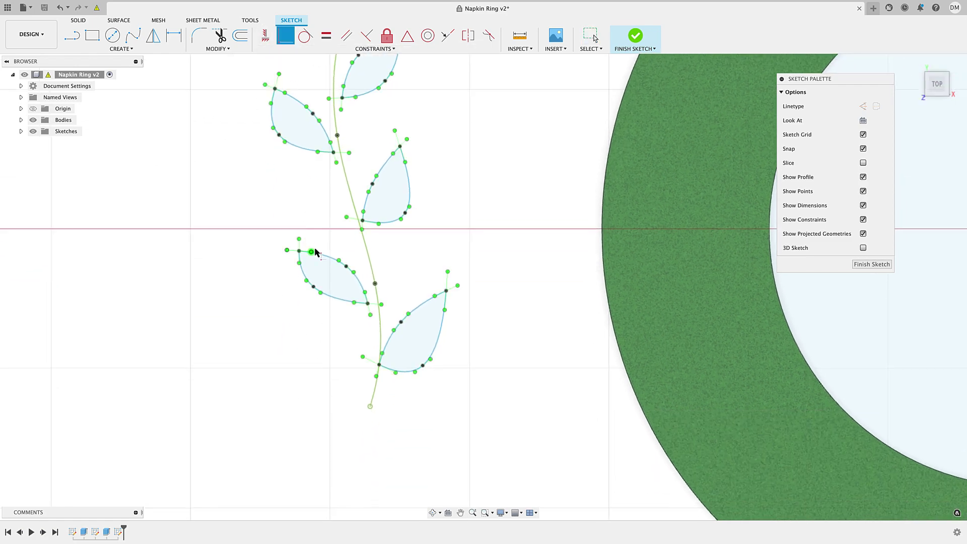
{"action": "left_click", "coordinate": [398, 337]}
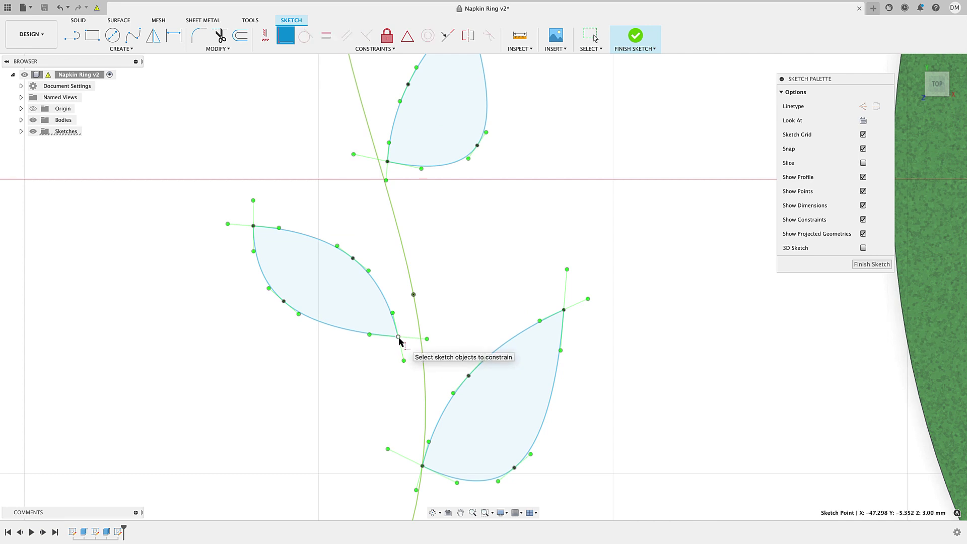
{"action": "left_click", "coordinate": [419, 328]}
{"action": "middle_click_drag", "start_coordinate": [419, 264], "coordinate": [417, 383]}
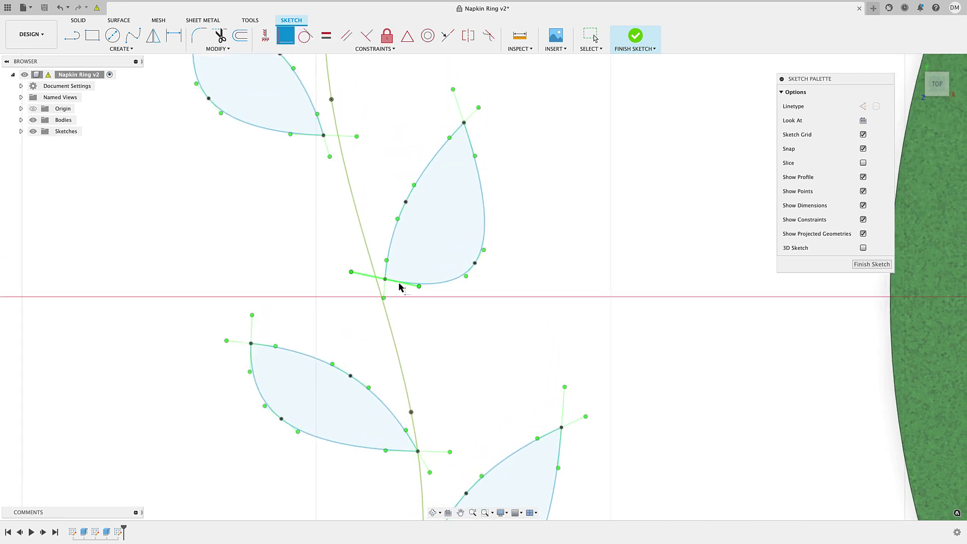
{"action": "left_click", "coordinate": [384, 280]}
{"action": "left_click", "coordinate": [376, 282]}
Step: Make the base points of the middle outer leaf and both uppermost leaves coincident with the stem spline
{"action": "middle_click_drag", "start_coordinate": [317, 238], "coordinate": [301, 377]}
{"action": "left_click", "coordinate": [310, 275]}
{"action": "left_click", "coordinate": [324, 268]}
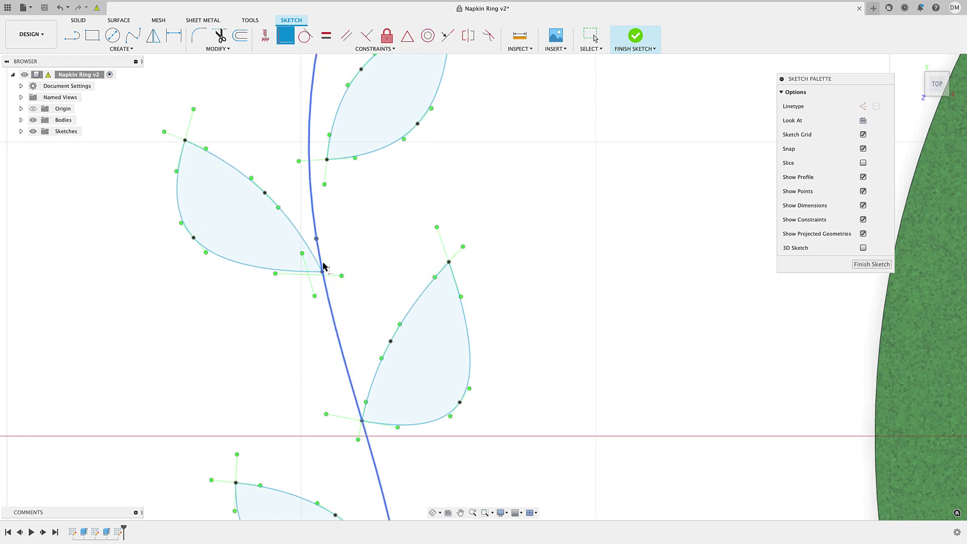
{"action": "middle_click_drag", "start_coordinate": [323, 269], "coordinate": [326, 443]}
{"action": "left_click", "coordinate": [329, 333]}
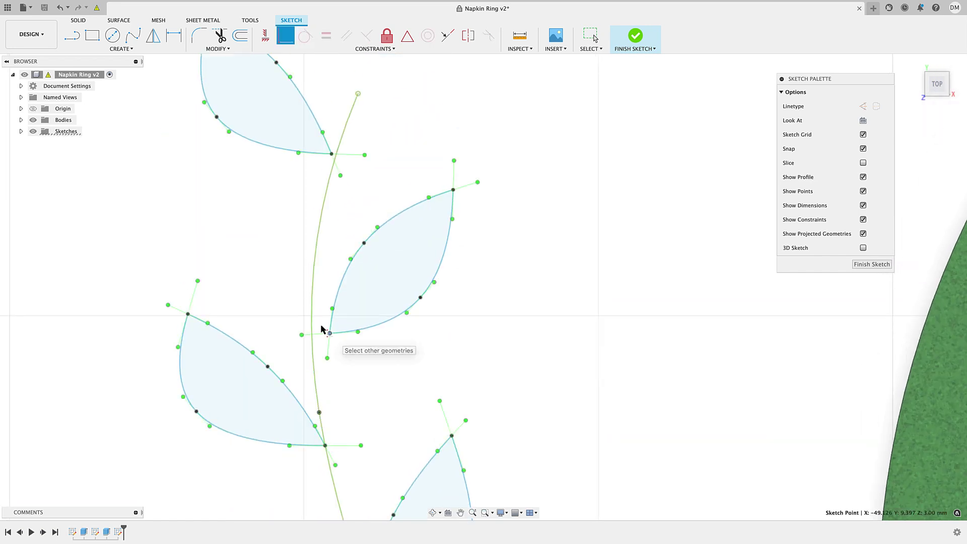
{"action": "left_click", "coordinate": [310, 307]}
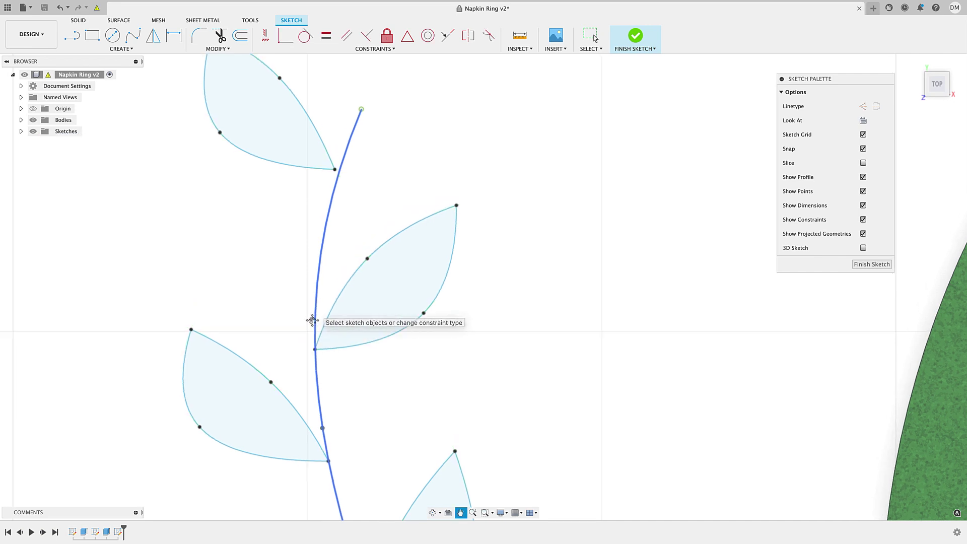
{"action": "middle_click_drag", "start_coordinate": [313, 320], "coordinate": [311, 426]}
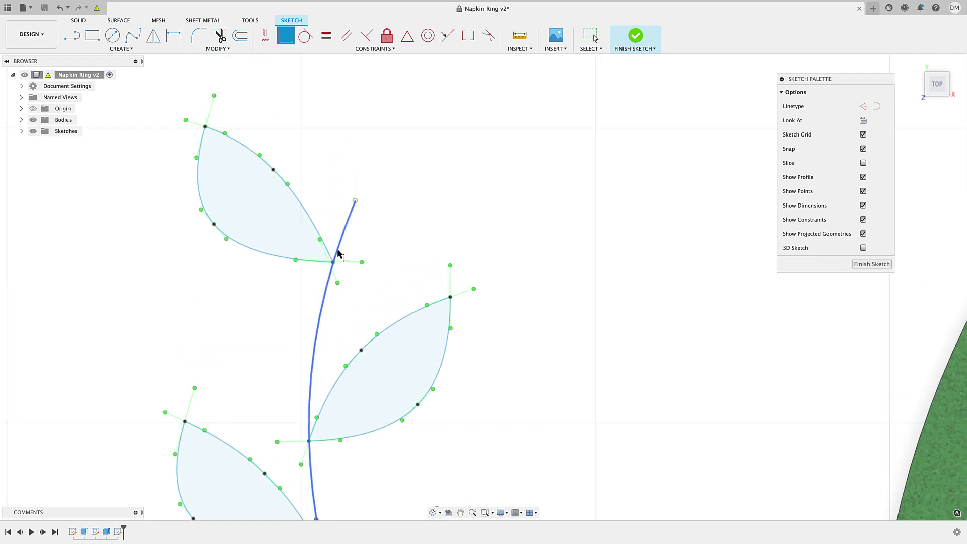
{"action": "scroll", "coordinate": [355, 212], "scroll_direction": "down", "scroll_amount": 5}
{"action": "middle_click_drag", "start_coordinate": [367, 230], "coordinate": [368, 207]}
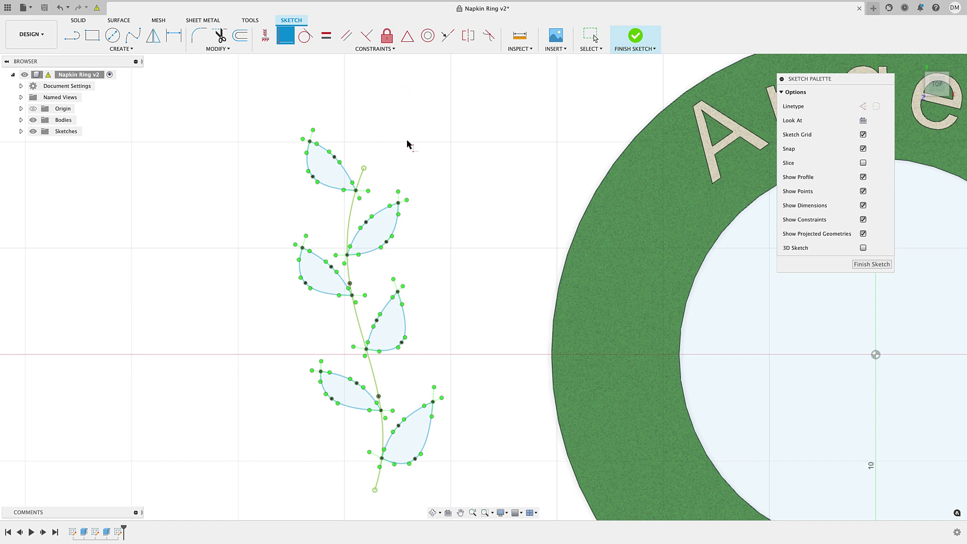
{"action": "key", "text": "Escape"}
Step: Remove the Fix constraint from the stem spline
{"action": "left_click", "coordinate": [361, 179]}
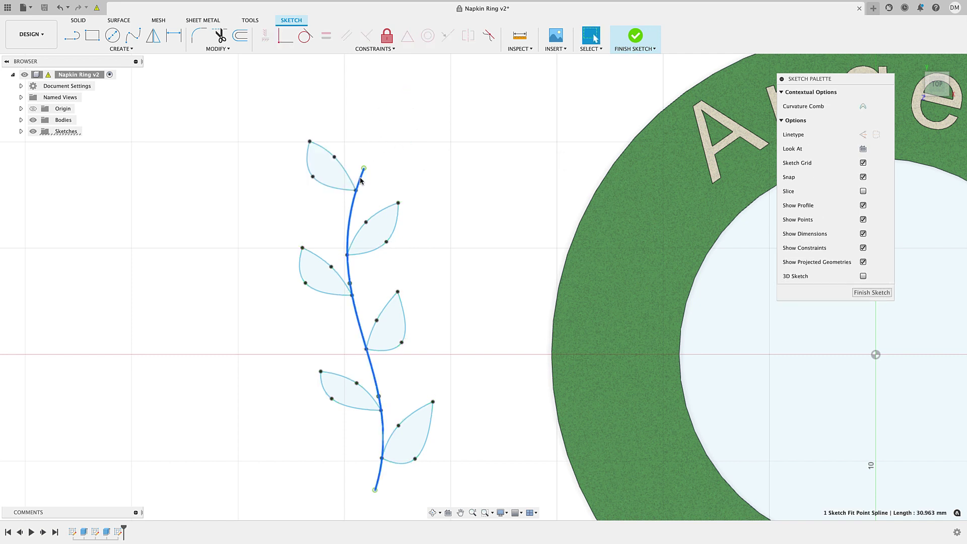
{"action": "left_click", "coordinate": [386, 36]}
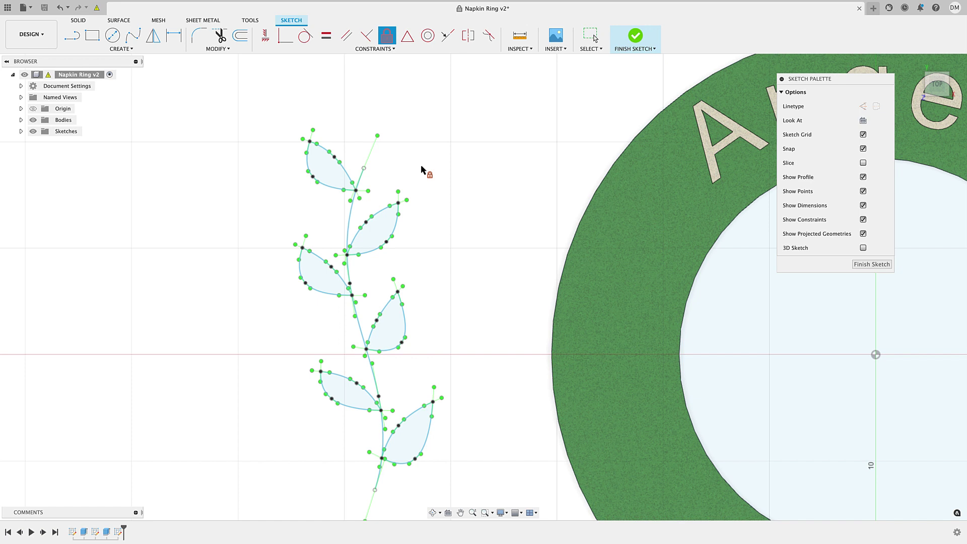
{"action": "key", "text": "Escape"}
{"action": "middle_click_drag", "start_coordinate": [451, 268], "coordinate": [447, 231]}
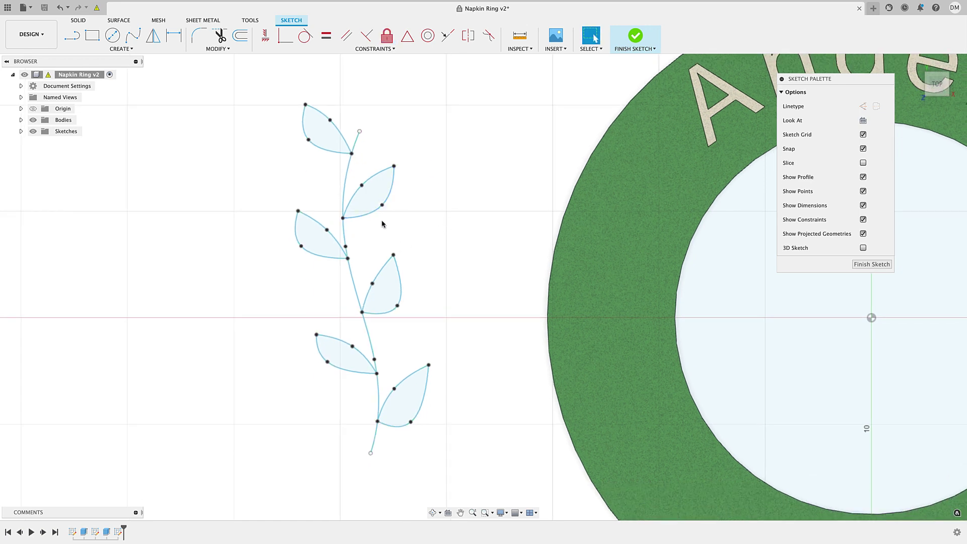
{"action": "scroll", "coordinate": [436, 145], "scroll_direction": "up", "scroll_amount": 2}
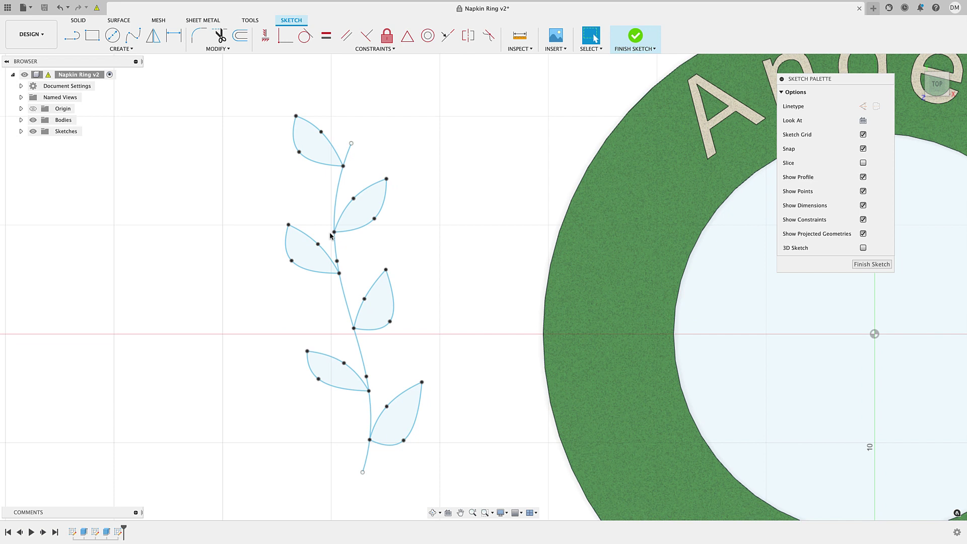
{"action": "left_click", "coordinate": [333, 209]}
{"action": "left_click", "coordinate": [365, 172]}
{"action": "middle_click_drag", "start_coordinate": [414, 234], "coordinate": [412, 212]}
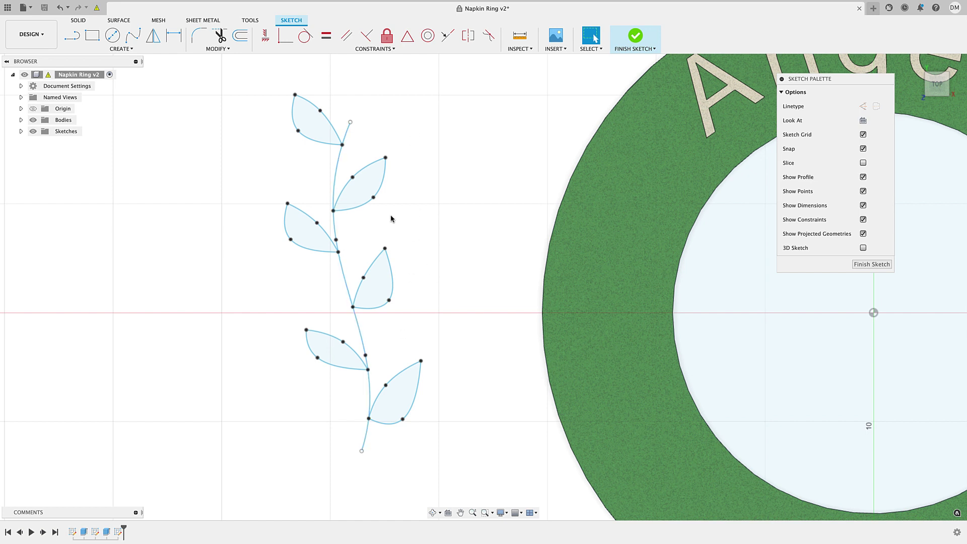
Step: Set up a Thin Extrude of the stem spline with a distance of 0.8 mm
{"action": "key", "text": "e"}
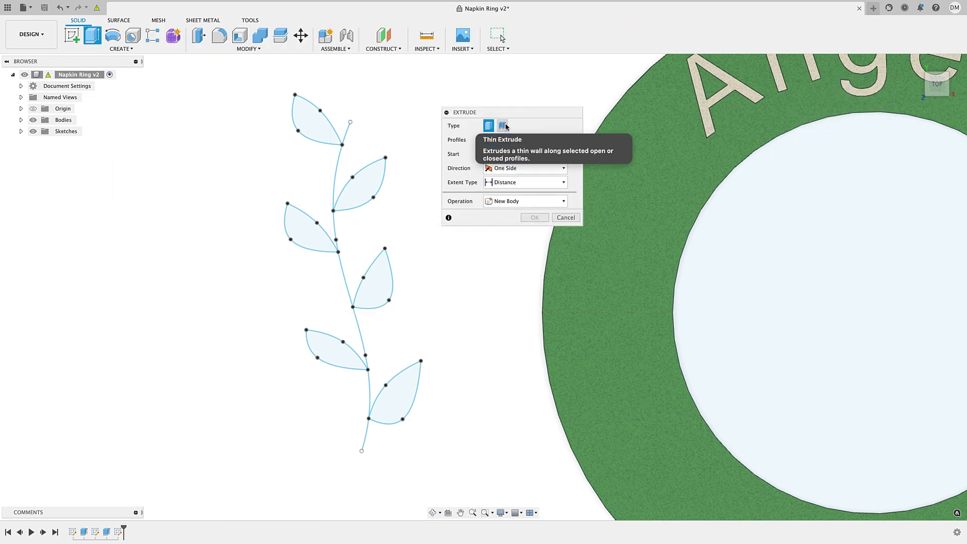
{"action": "left_click", "coordinate": [503, 127]}
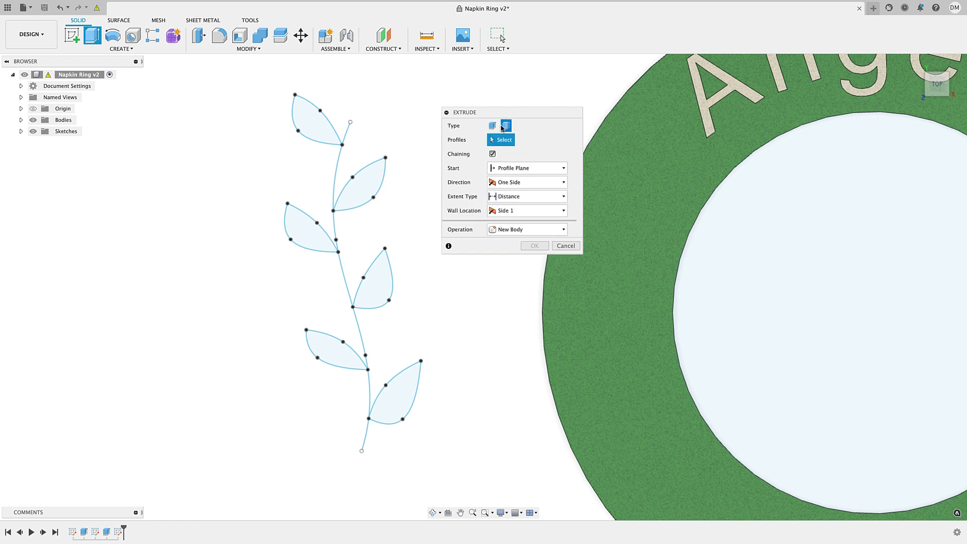
{"action": "left_click", "coordinate": [346, 276]}
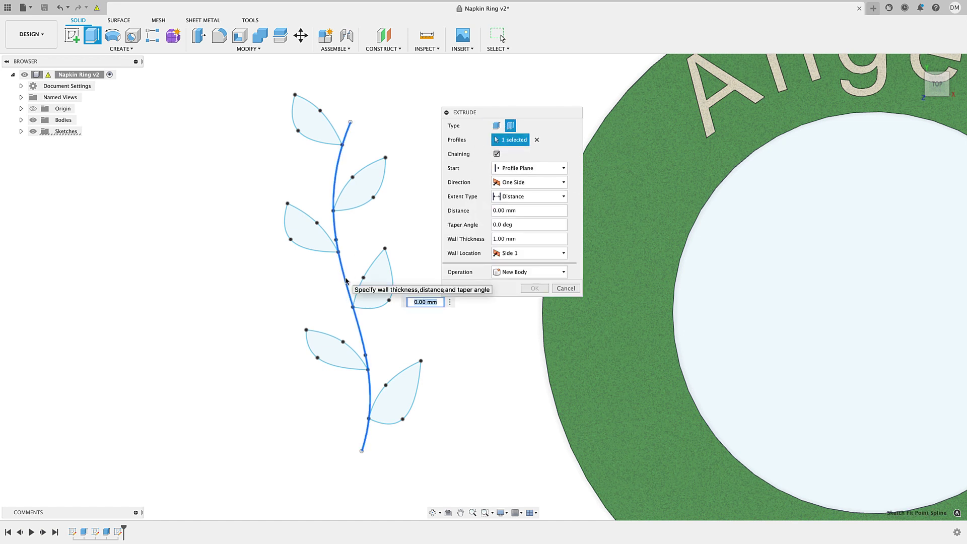
{"action": "middle_click_drag", "start_coordinate": [343, 250], "coordinate": [330, 237]}
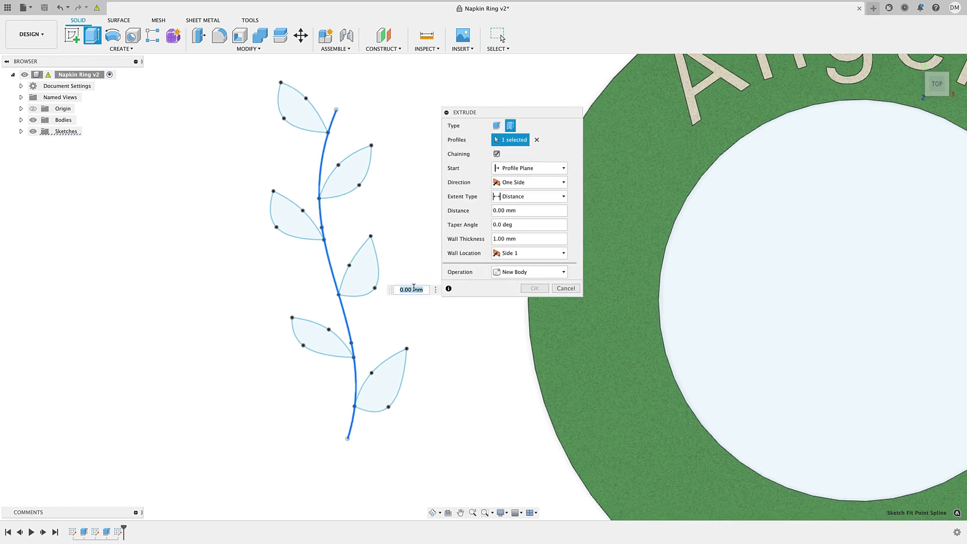
{"action": "left_click", "coordinate": [510, 212]}
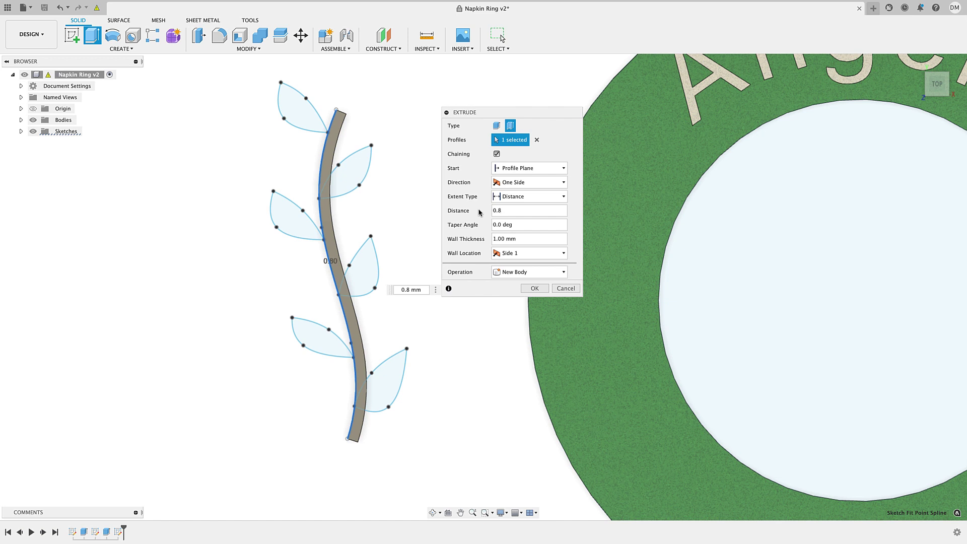
Step: Set the stem extrusion's wall thickness to 0.5 mm and wall location to Center, and finish it as a new body
{"action": "left_click", "coordinate": [503, 241]}
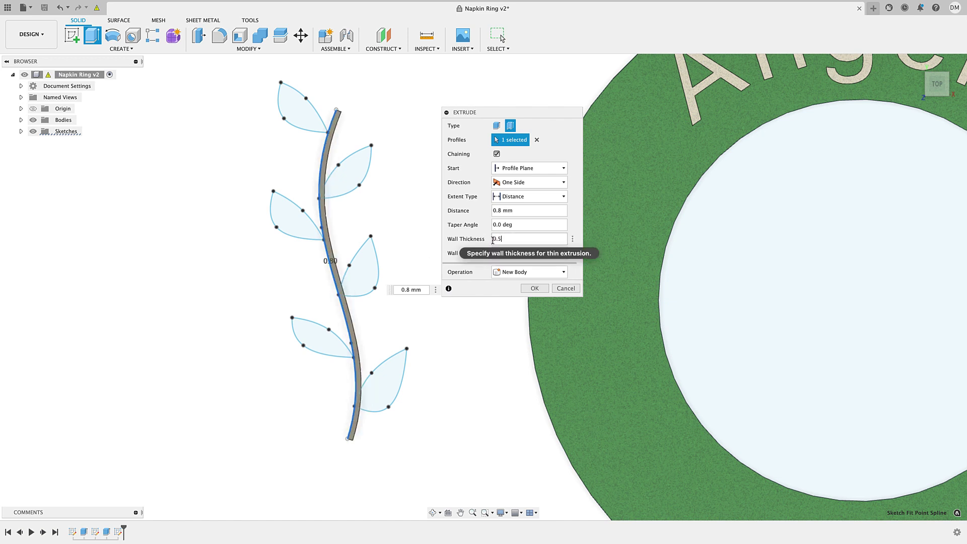
{"action": "scroll", "coordinate": [330, 262], "scroll_direction": "up", "scroll_amount": 4}
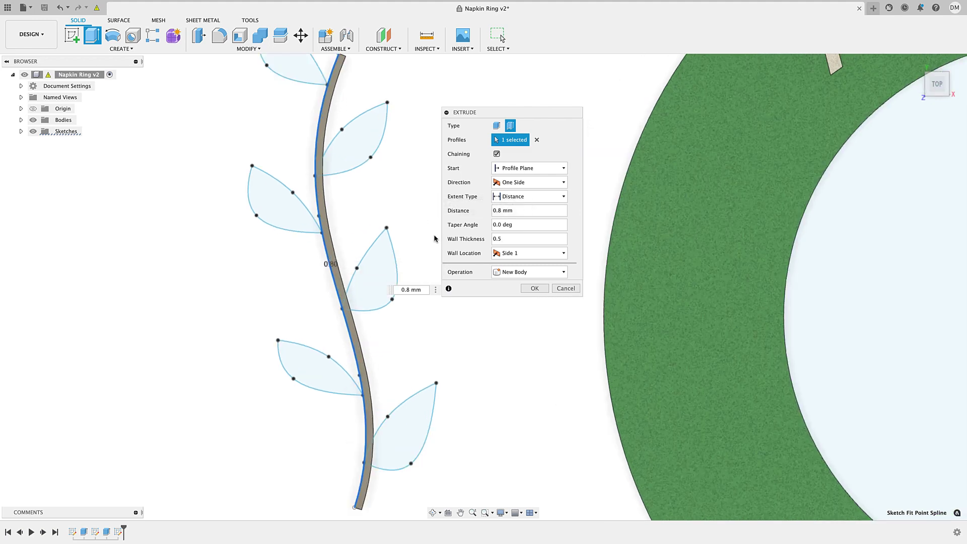
{"action": "left_click", "coordinate": [517, 253]}
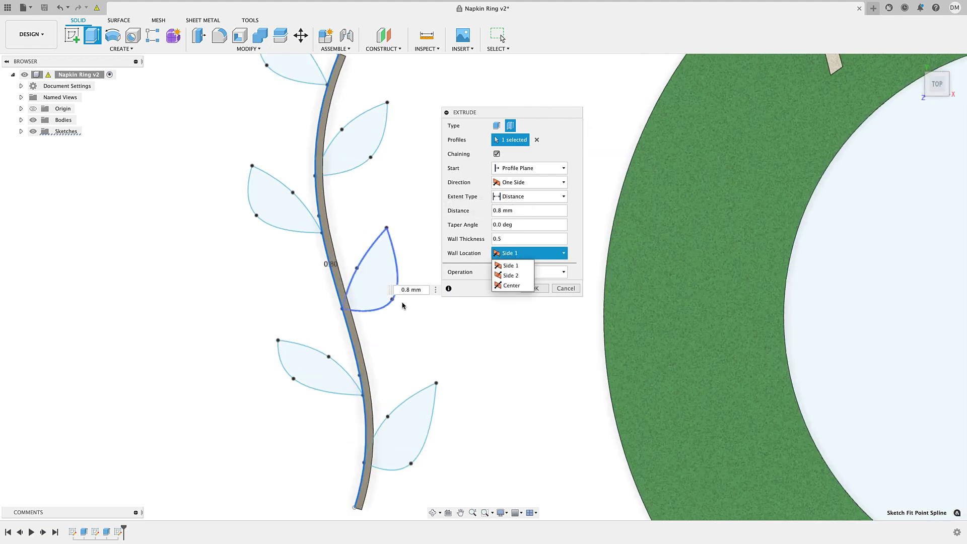
{"action": "scroll", "coordinate": [329, 333], "scroll_direction": "up", "scroll_amount": 3}
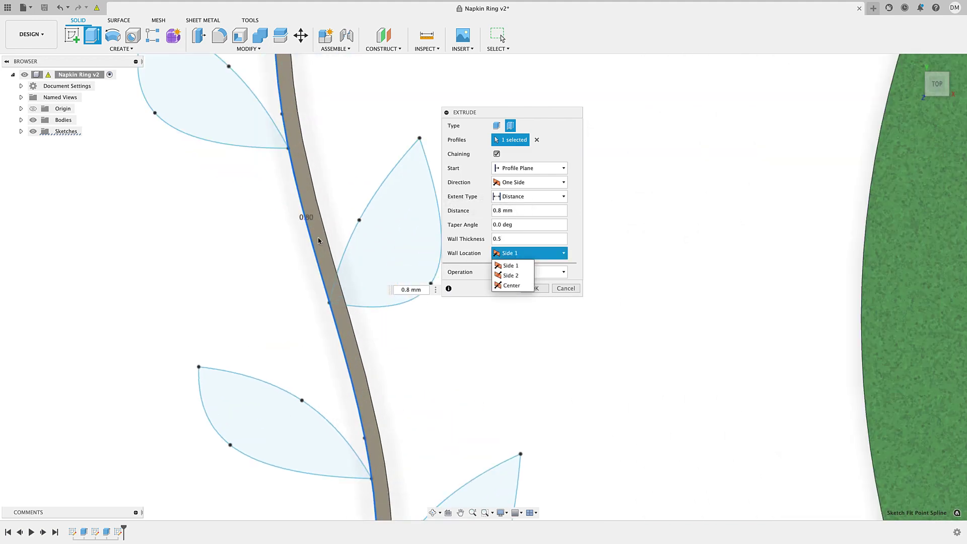
{"action": "left_click", "coordinate": [509, 275]}
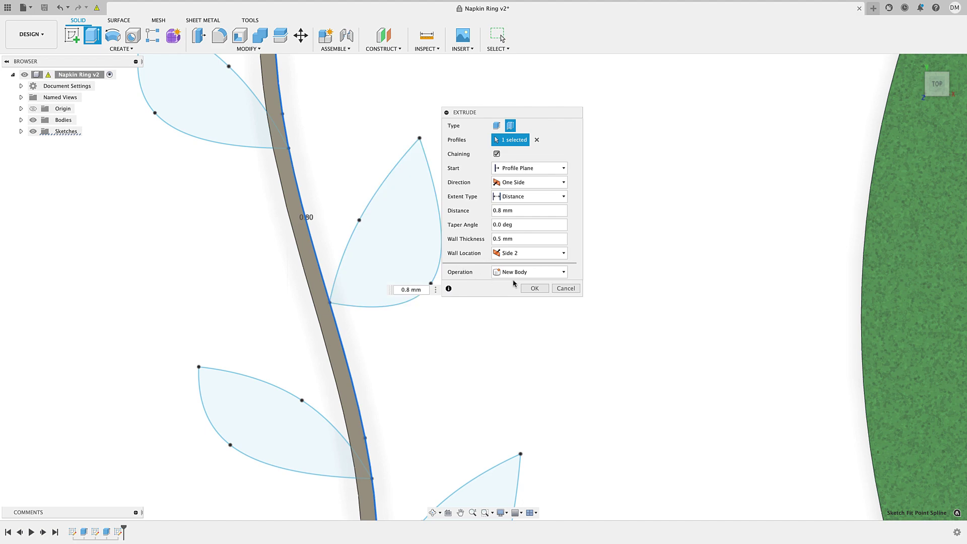
{"action": "left_click", "coordinate": [520, 253]}
{"action": "left_click", "coordinate": [509, 283]}
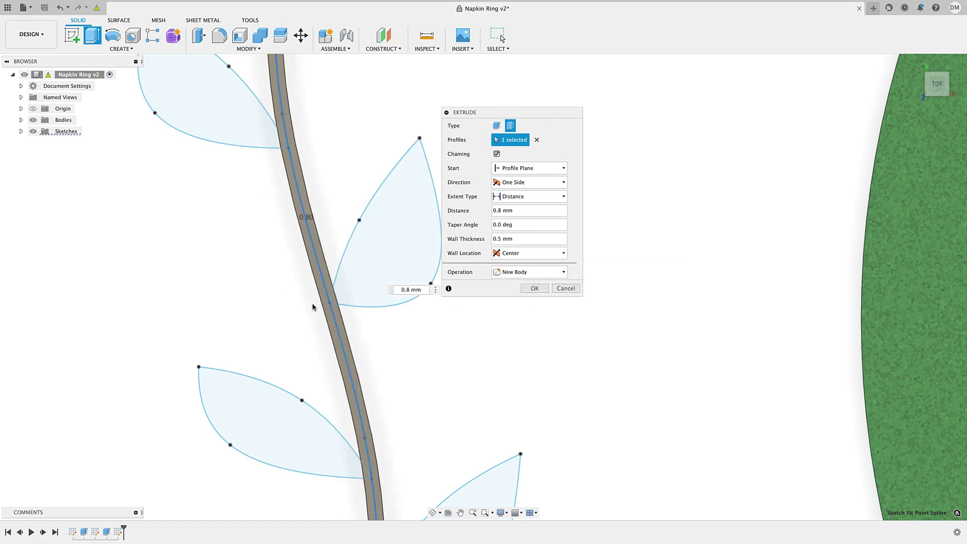
{"action": "scroll", "coordinate": [330, 301], "scroll_direction": "up", "scroll_amount": 5}
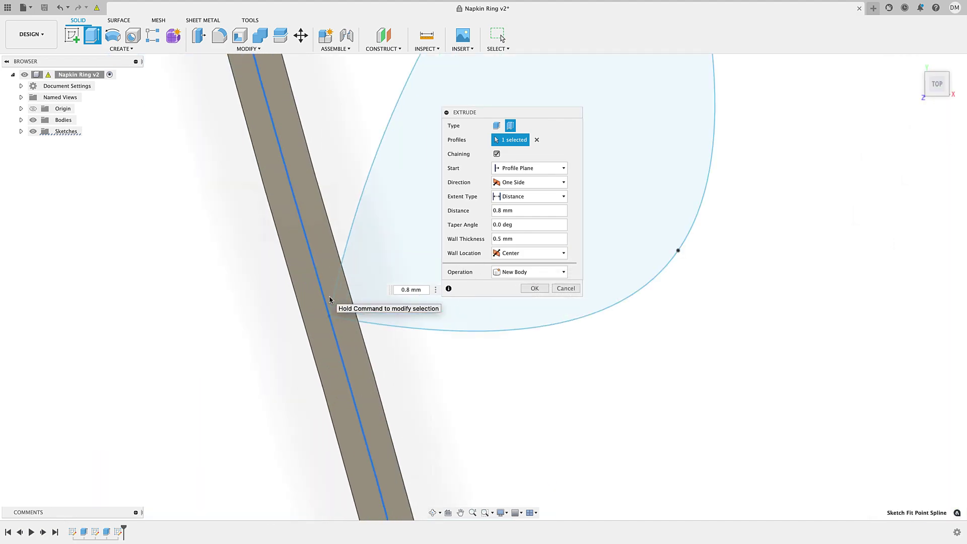
{"action": "scroll", "coordinate": [346, 349], "scroll_direction": "down", "scroll_amount": 7}
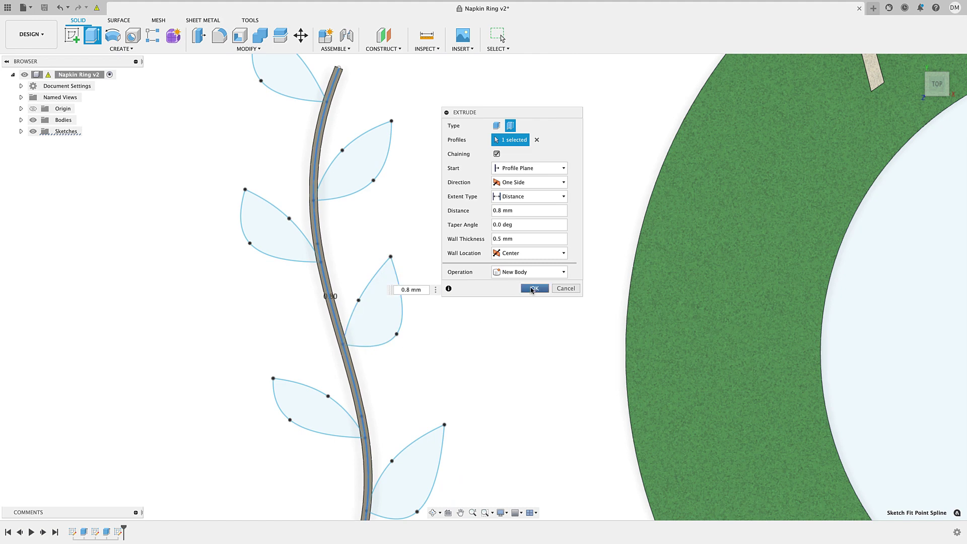
{"action": "left_click", "coordinate": [532, 290]}
Step: Make Sketch4 with the leaf outlines visible again
{"action": "scroll", "coordinate": [496, 324], "scroll_direction": "down", "scroll_amount": 4}
{"action": "left_click", "coordinate": [21, 131]}
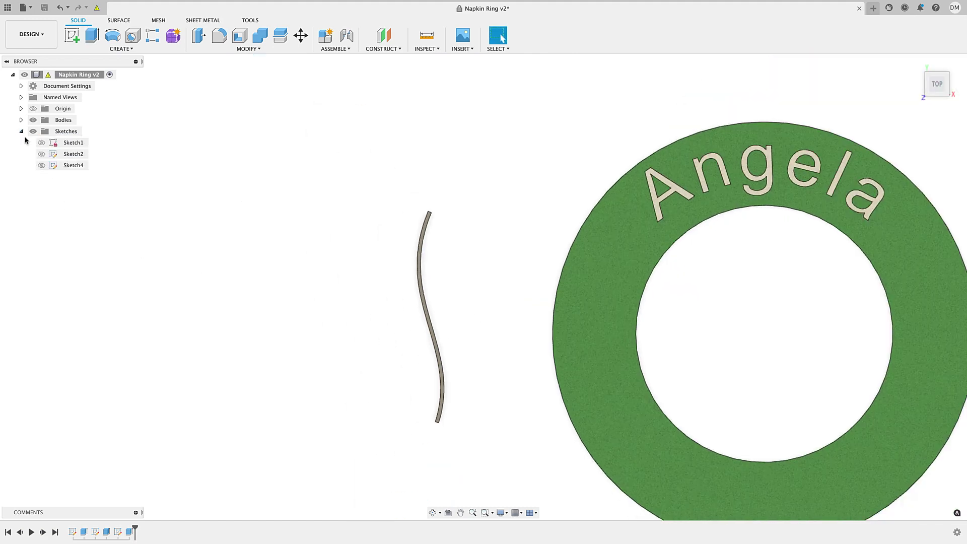
{"action": "left_click", "coordinate": [42, 164]}
Step: Set up a Thin Extrude of the lowest ring-side leaf with a distance of 0.8 mm and a wall thickness of 0.5 mm
{"action": "scroll", "coordinate": [260, 313], "scroll_direction": "up", "scroll_amount": 4}
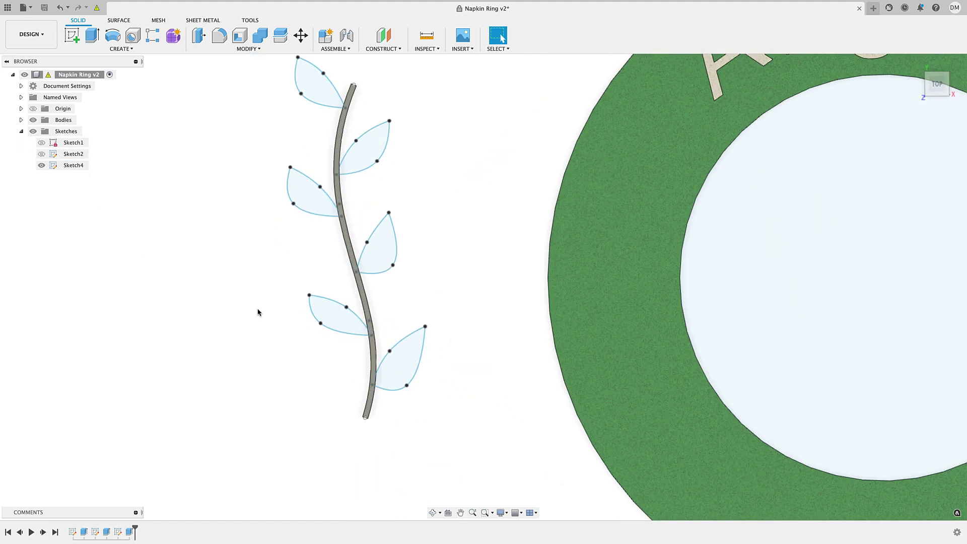
{"action": "key", "text": "e"}
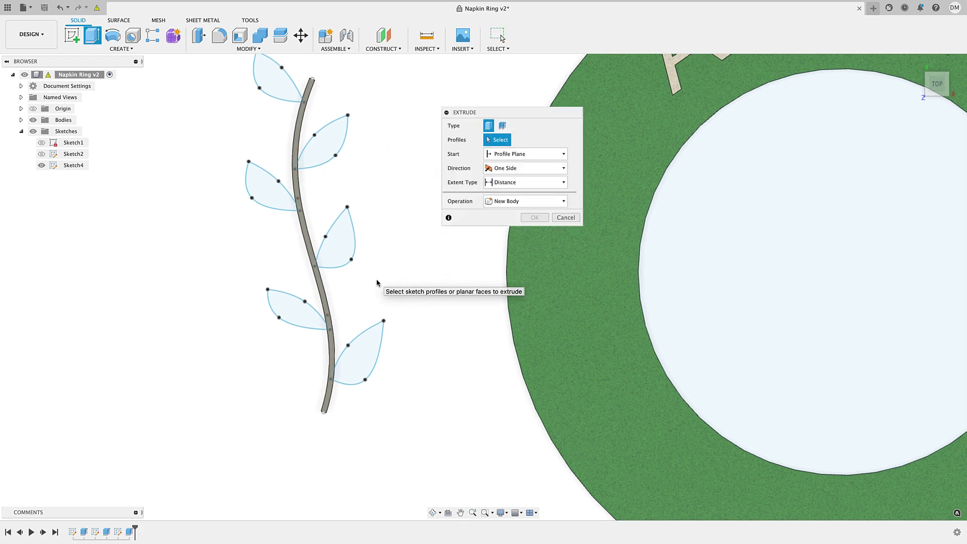
{"action": "left_click", "coordinate": [506, 126]}
{"action": "left_click", "coordinate": [383, 342]}
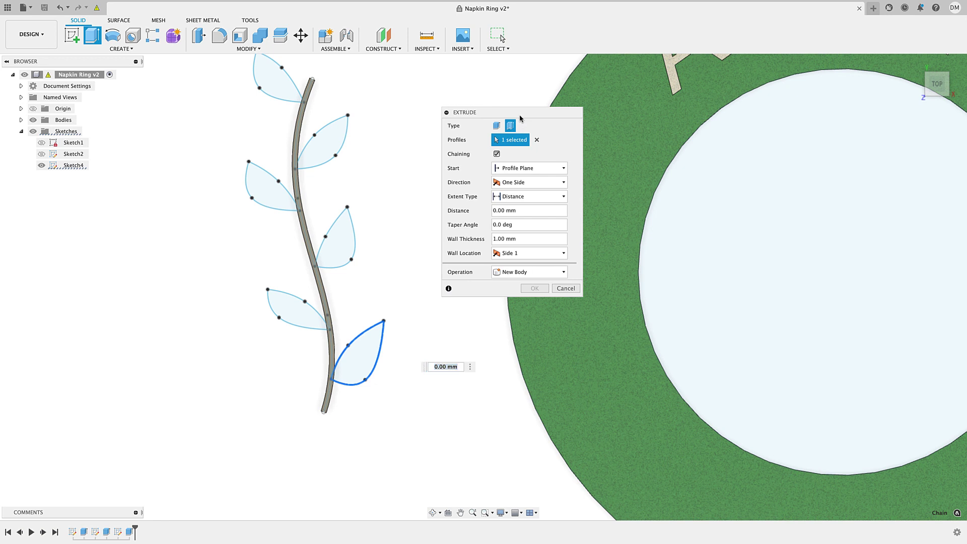
{"action": "left_click_drag", "start_coordinate": [518, 114], "coordinate": [460, 114]}
{"action": "left_click_drag", "start_coordinate": [460, 211], "coordinate": [423, 212]}
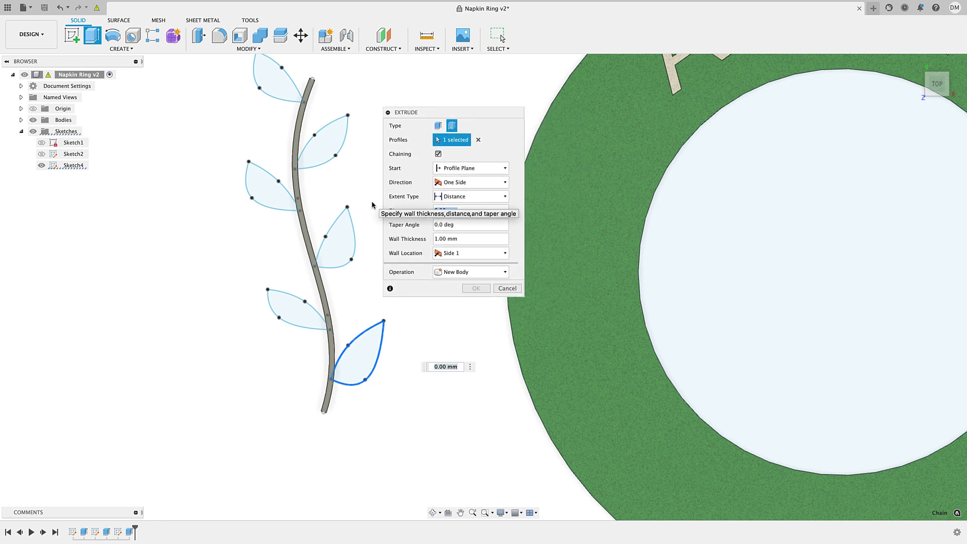
{"action": "type", "text": "0.8"}
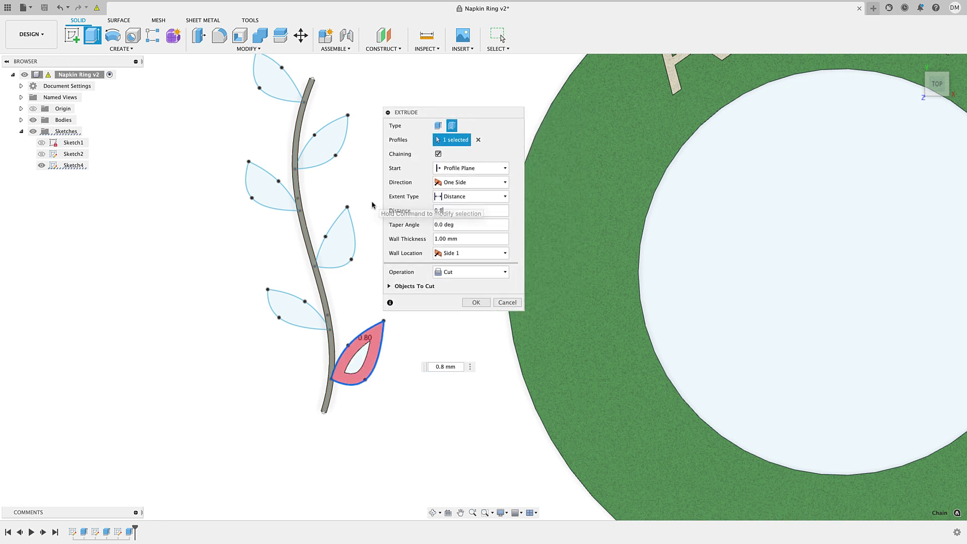
{"action": "left_click", "coordinate": [477, 240]}
{"action": "left_click_drag", "start_coordinate": [476, 241], "coordinate": [398, 234]}
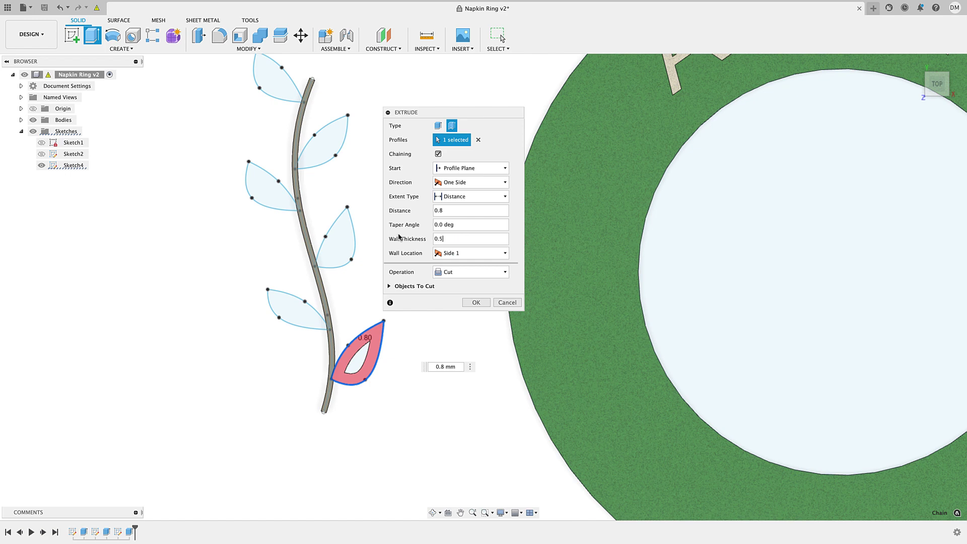
{"action": "scroll", "coordinate": [359, 333], "scroll_direction": "up", "scroll_amount": 2}
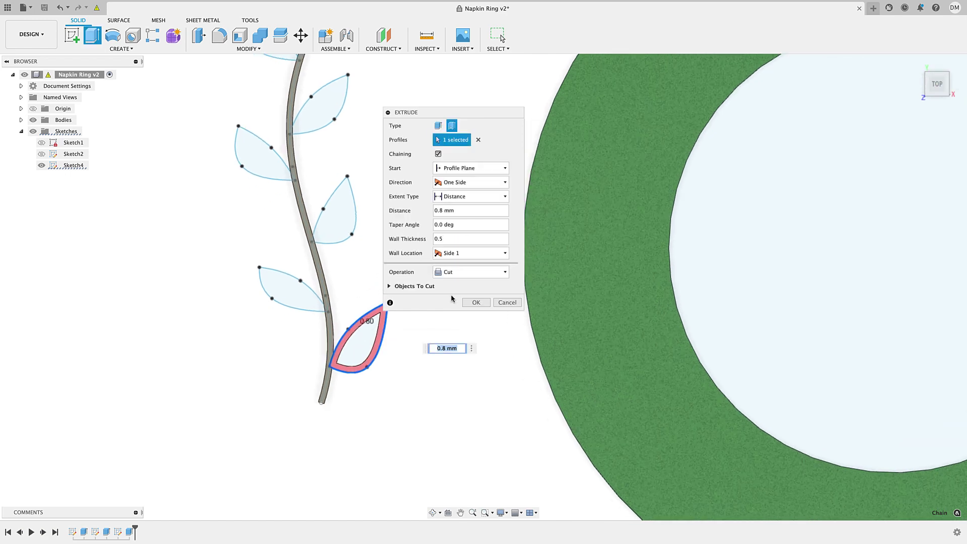
Step: Set the leaf extrusion's wall location to Center and its operation to Join
{"action": "left_click", "coordinate": [456, 253]}
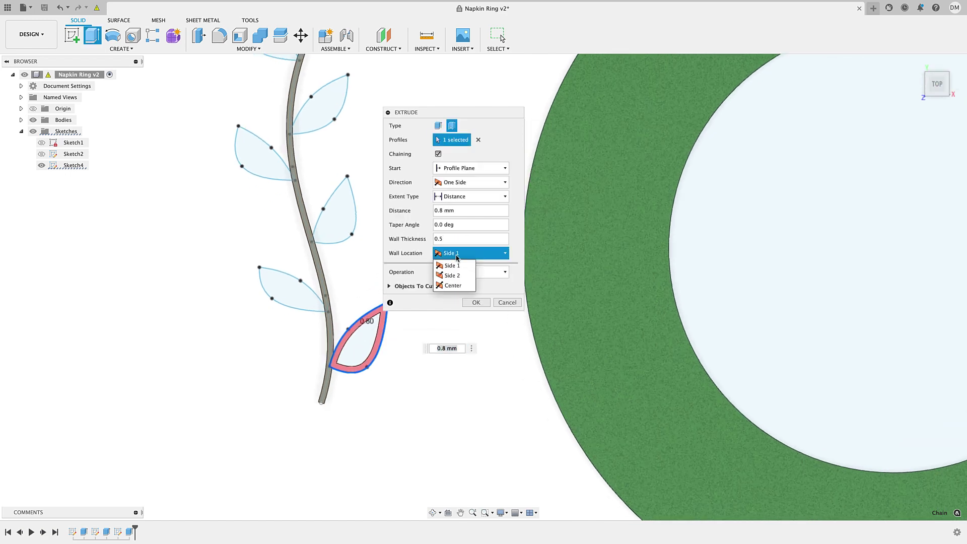
{"action": "left_click", "coordinate": [452, 285]}
{"action": "left_click", "coordinate": [462, 275]}
{"action": "left_click", "coordinate": [459, 283]}
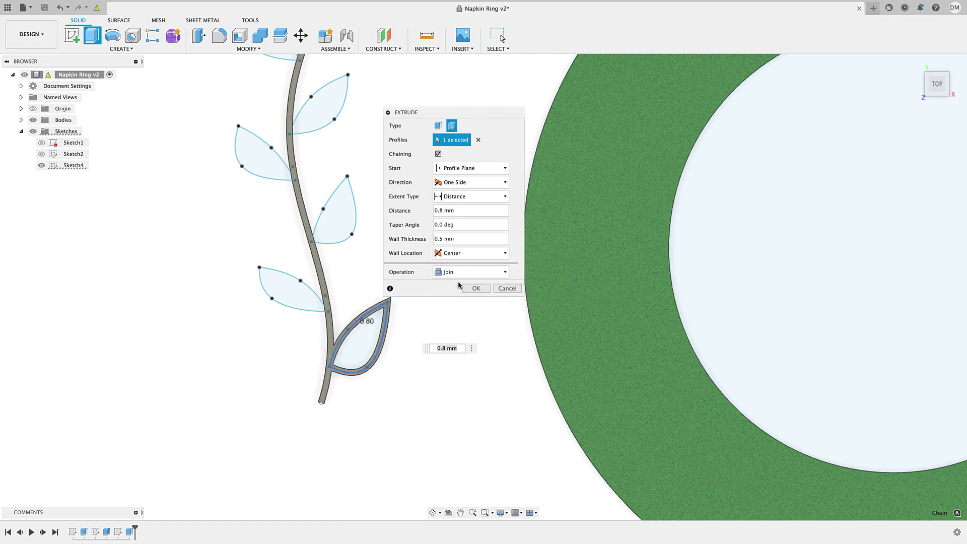
Step: Add the lowest outer leaf to the thin extrusion and check where its base crosses the stem
{"action": "scroll", "coordinate": [387, 345], "scroll_direction": "up", "scroll_amount": 3}
{"action": "middle_click_drag", "start_coordinate": [360, 345], "coordinate": [302, 352]}
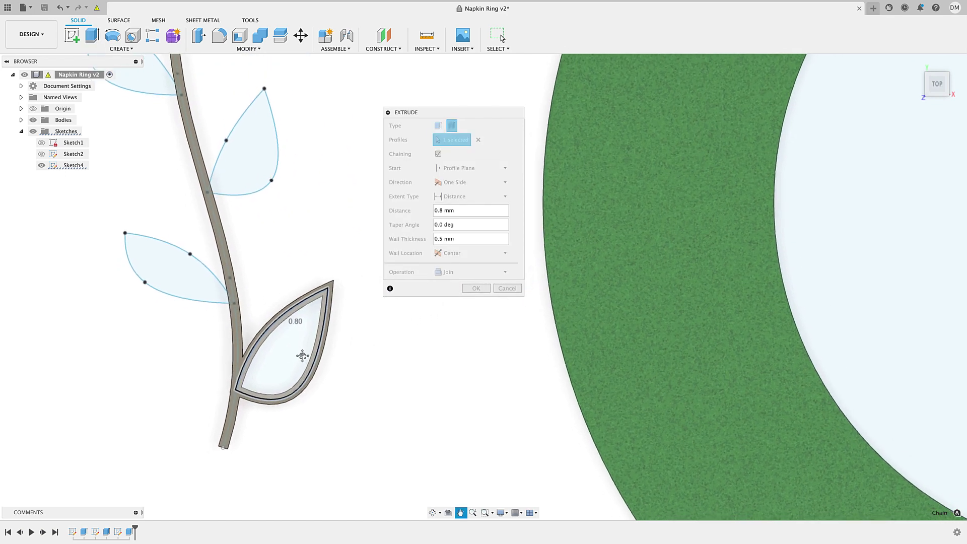
{"action": "left_click", "coordinate": [201, 305]}
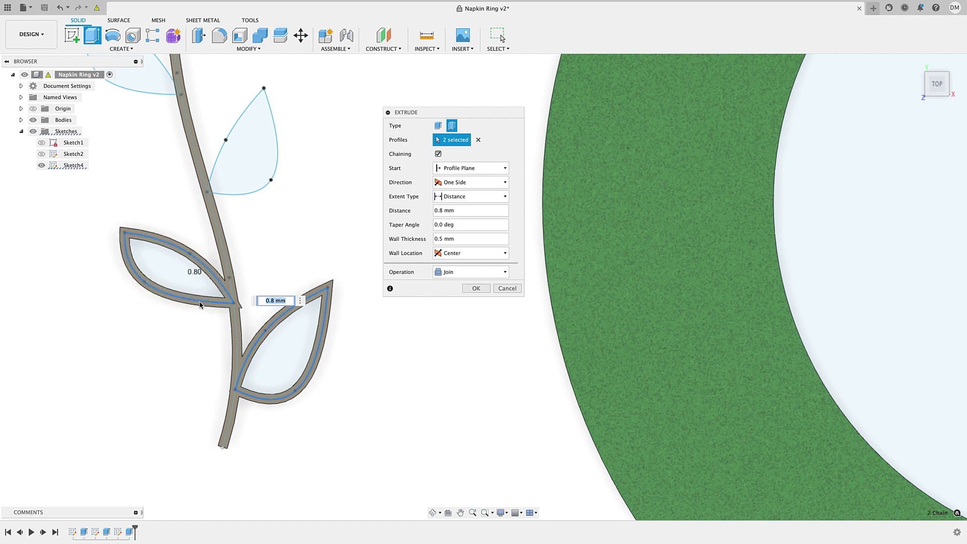
{"action": "scroll", "coordinate": [235, 310], "scroll_direction": "up", "scroll_amount": 5}
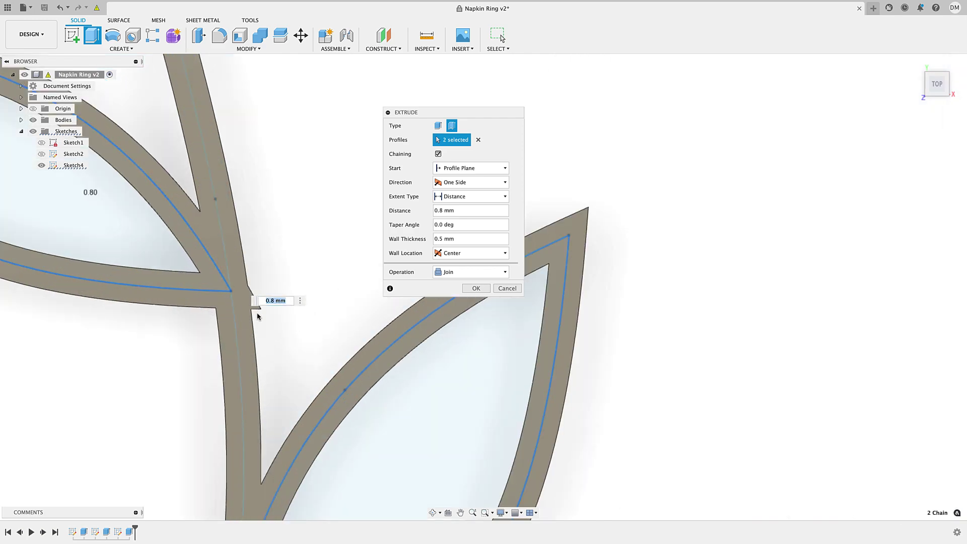
{"action": "scroll", "coordinate": [258, 315], "scroll_direction": "down", "scroll_amount": 6}
{"action": "scroll", "coordinate": [263, 315], "scroll_direction": "up", "scroll_amount": 8}
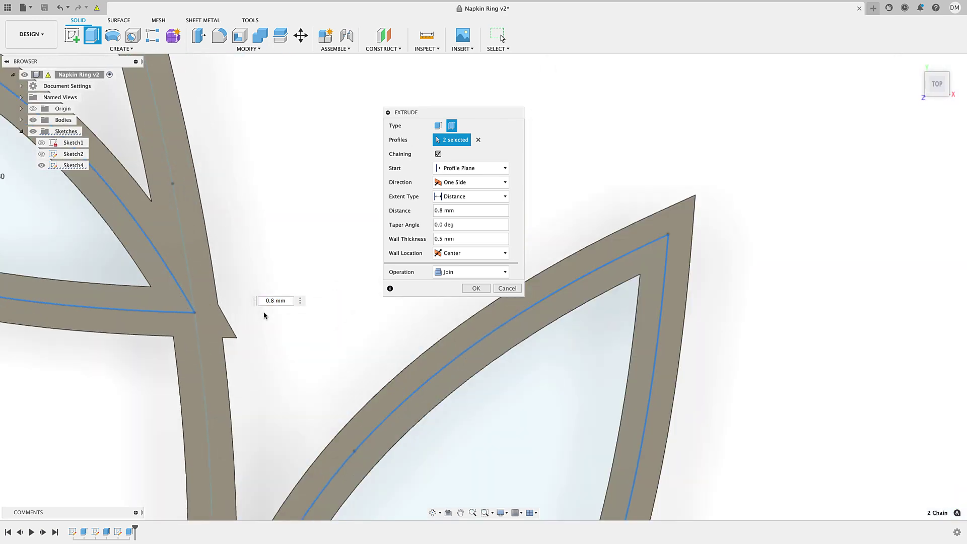
{"action": "scroll", "coordinate": [232, 318], "scroll_direction": "down", "scroll_amount": 5}
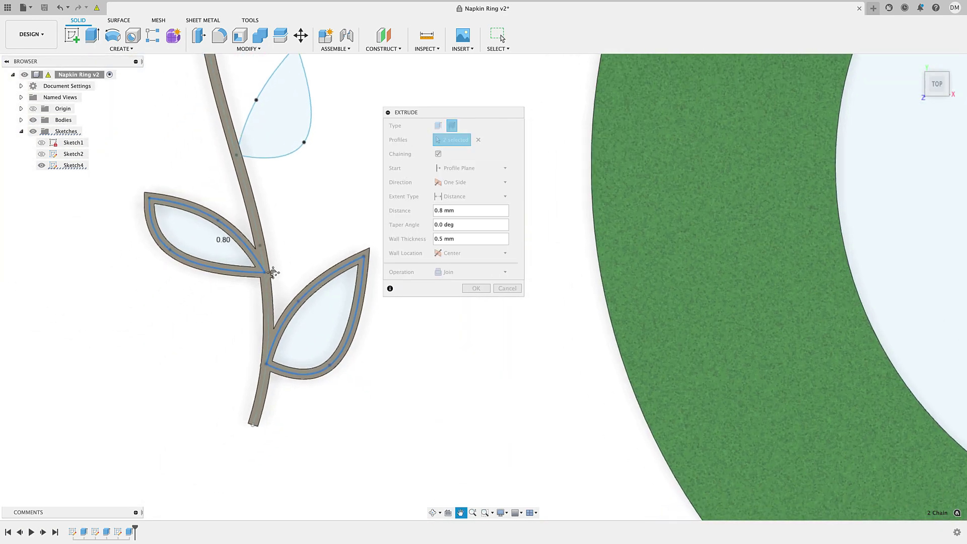
Step: Try wall location Side 2 for the leaf extrusion, then set it to Side 1
{"action": "left_click", "coordinate": [458, 252]}
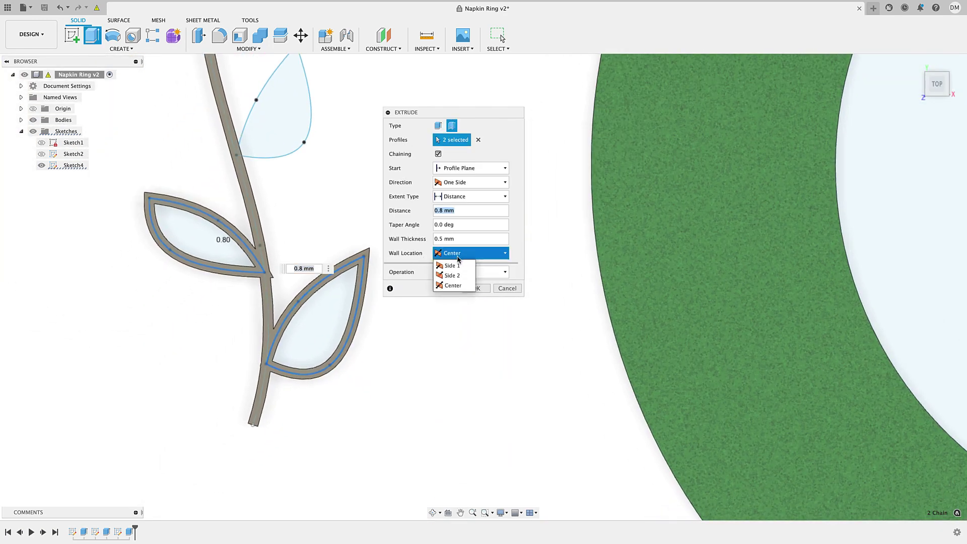
{"action": "left_click", "coordinate": [459, 276]}
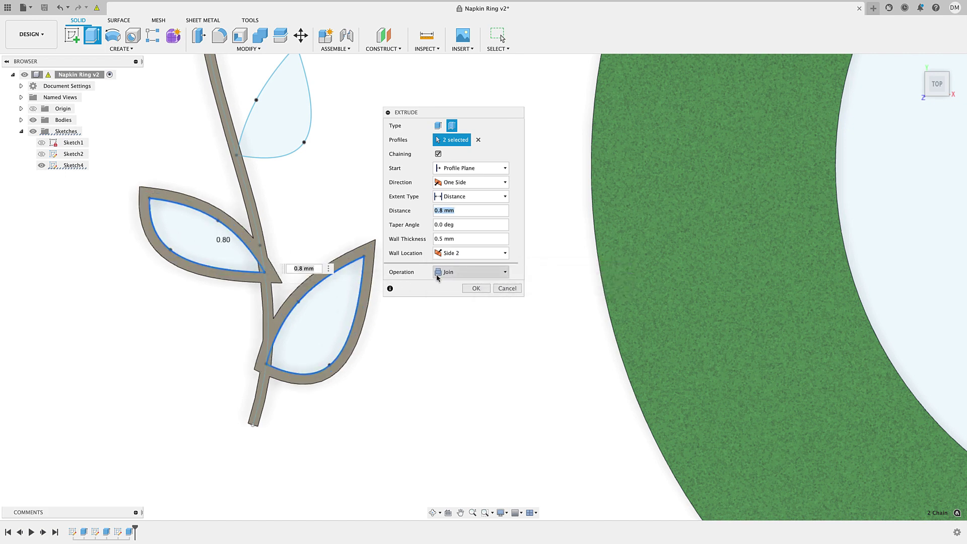
{"action": "left_click", "coordinate": [457, 253]}
{"action": "left_click", "coordinate": [456, 266]}
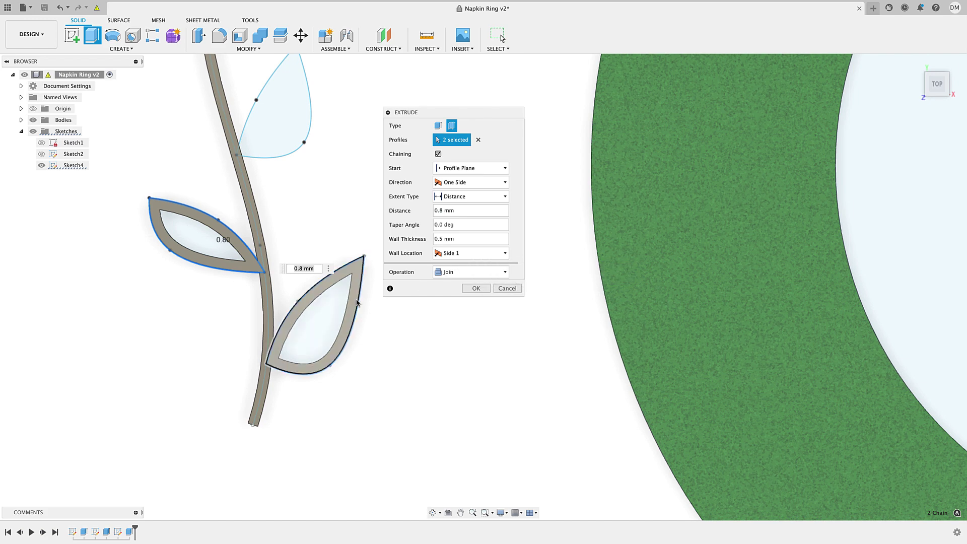
Step: Add the two middle and two uppermost leaves to the thin extrusion and complete it
{"action": "middle_click_drag", "start_coordinate": [246, 285], "coordinate": [300, 406]}
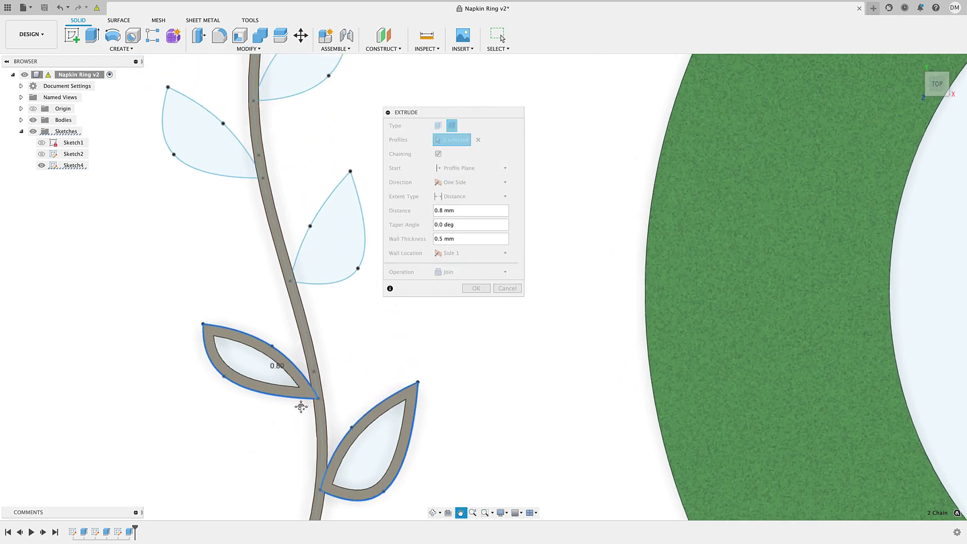
{"action": "scroll", "coordinate": [337, 351], "scroll_direction": "down", "scroll_amount": 2}
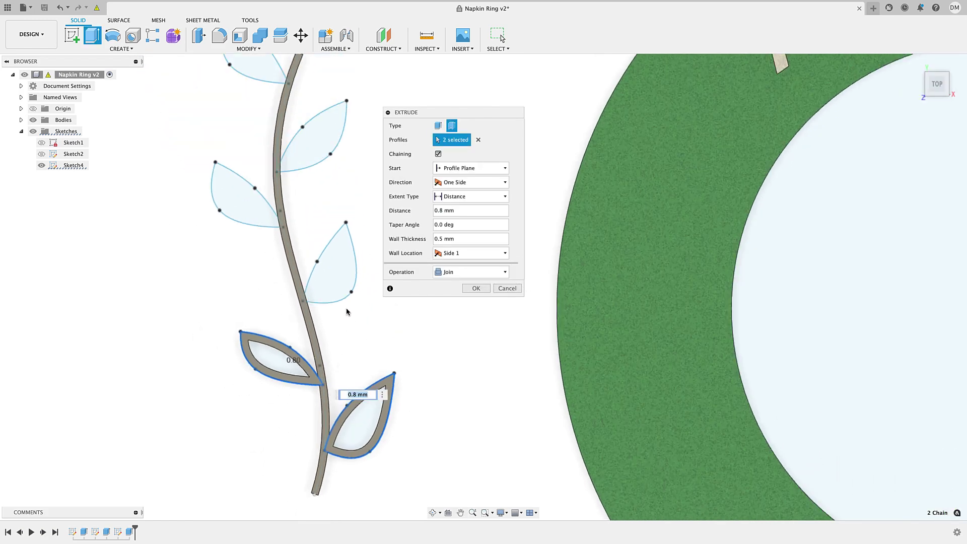
{"action": "left_click", "coordinate": [251, 180]}
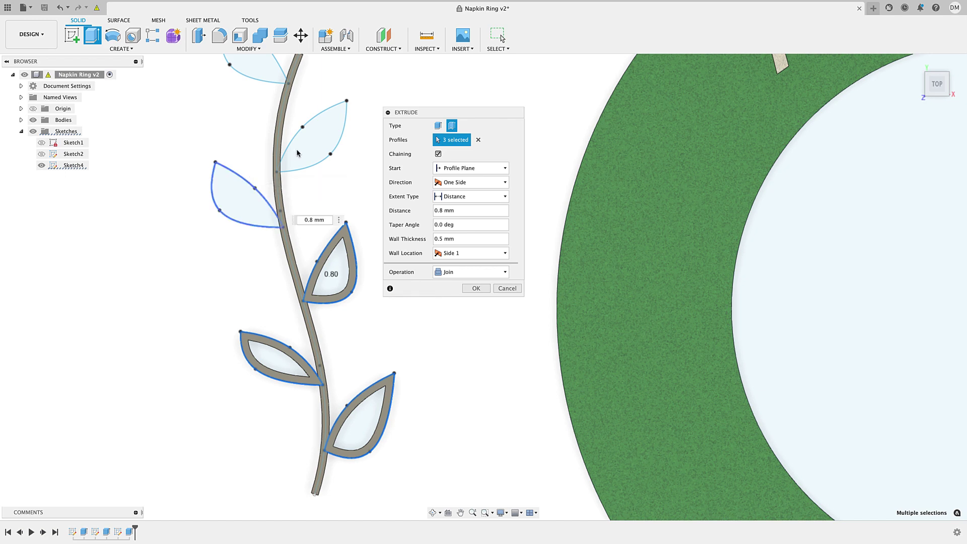
{"action": "left_click", "coordinate": [297, 135]}
{"action": "scroll", "coordinate": [297, 135], "scroll_direction": "up", "scroll_amount": 5}
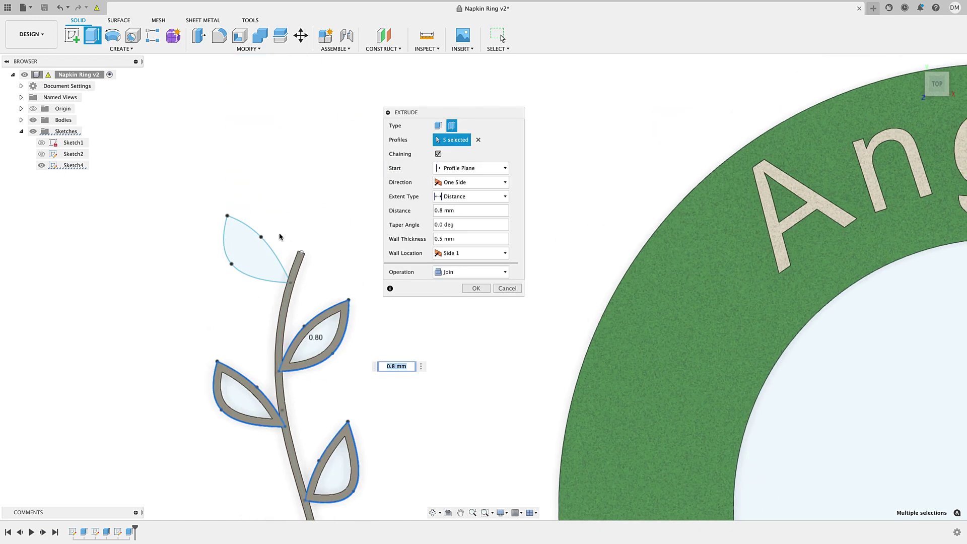
{"action": "left_click", "coordinate": [272, 257]}
{"action": "middle_click_drag", "start_coordinate": [290, 280], "coordinate": [297, 204]}
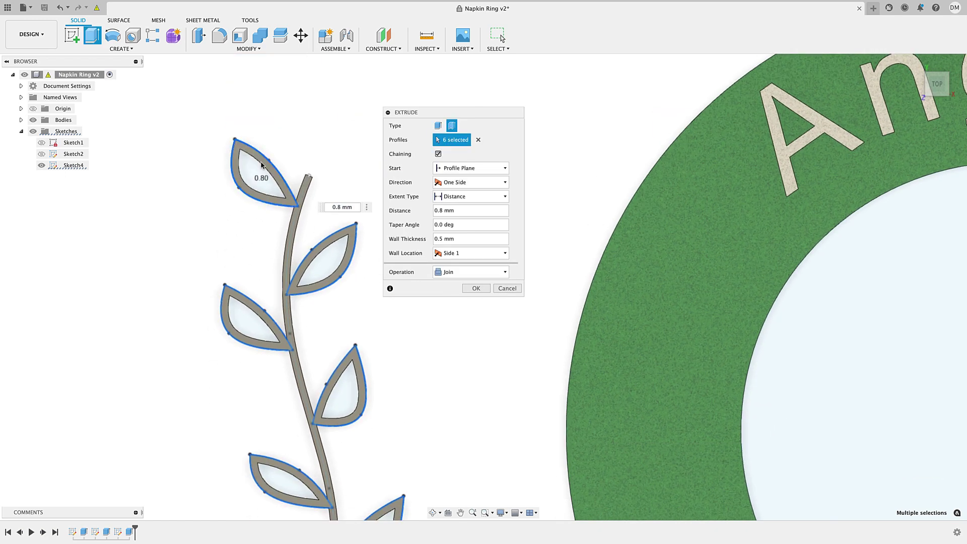
{"action": "left_click", "coordinate": [476, 288]}
Step: Look over the finished vine and hide Sketch4
{"action": "scroll", "coordinate": [372, 217], "scroll_direction": "down", "scroll_amount": 1}
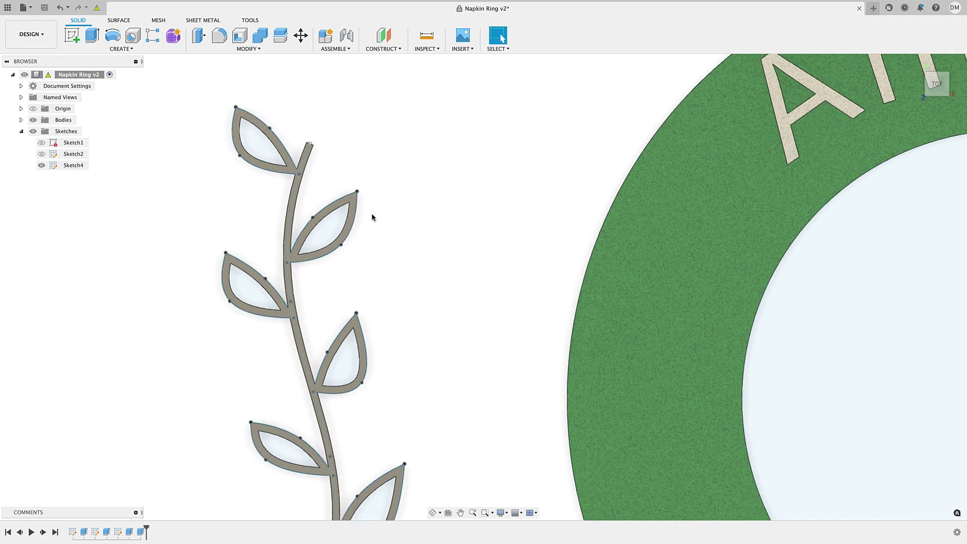
{"action": "scroll", "coordinate": [341, 302], "scroll_direction": "down", "scroll_amount": 3}
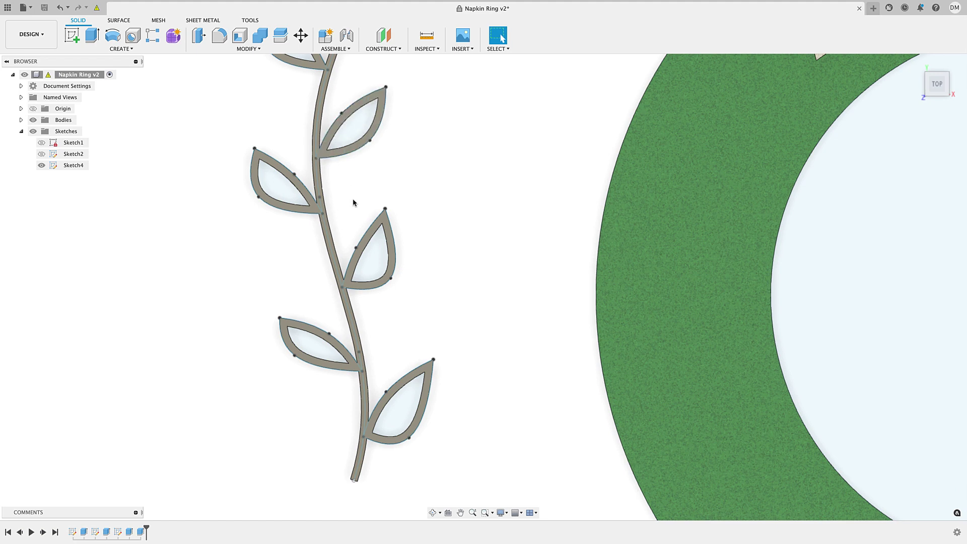
{"action": "scroll", "coordinate": [359, 217], "scroll_direction": "down", "scroll_amount": 3}
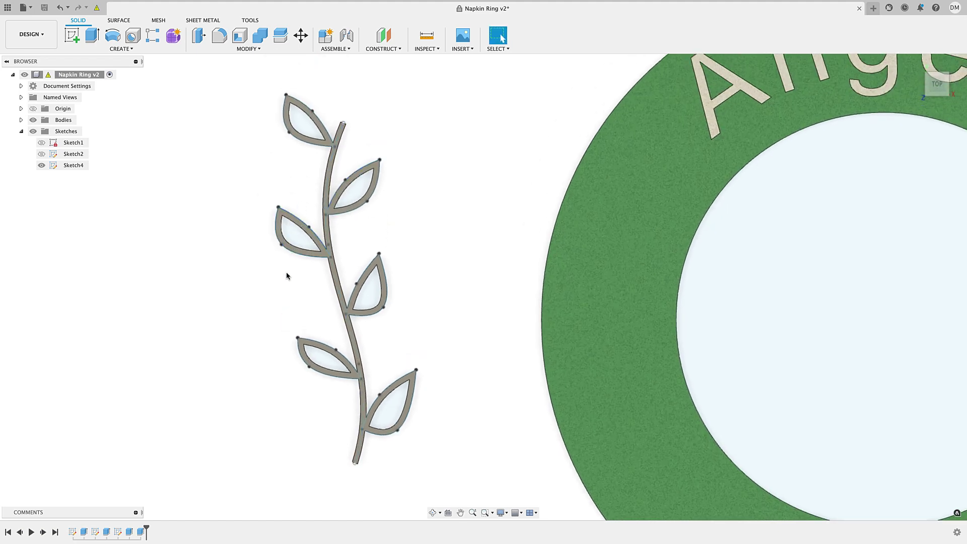
{"action": "left_click", "coordinate": [41, 166]}
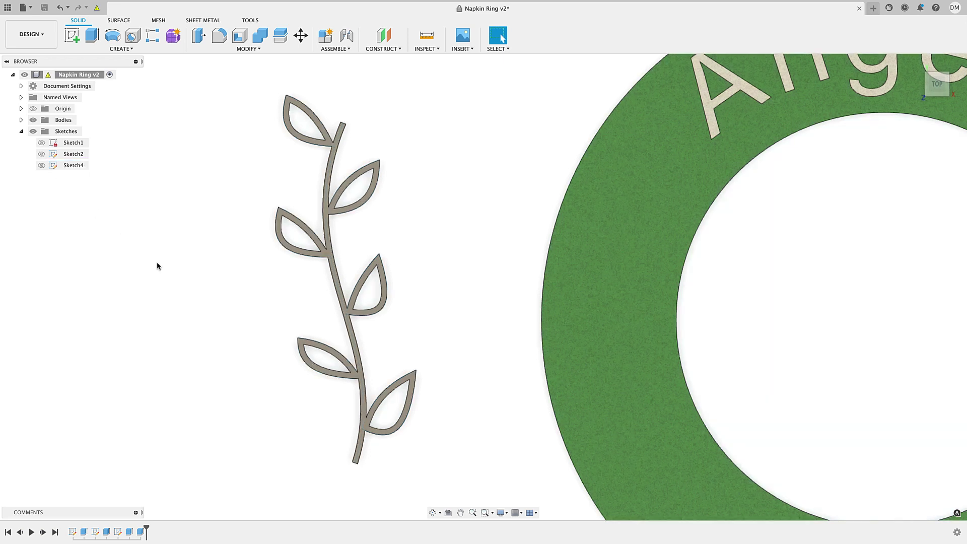
Step: Move the finished vine body onto the left side of the green ring, between its inner and outer edges
{"action": "scroll", "coordinate": [180, 273], "scroll_direction": "down", "scroll_amount": 2}
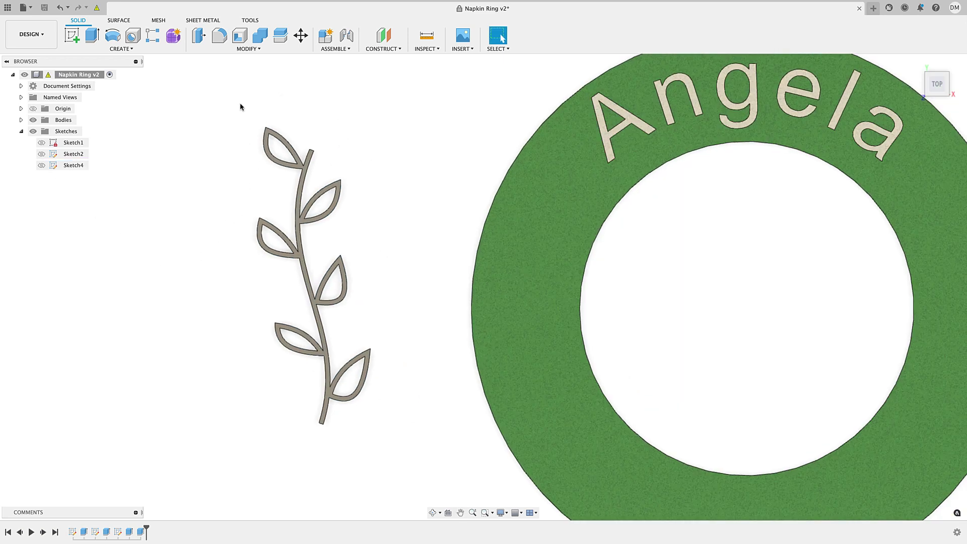
{"action": "right_click", "coordinate": [396, 125]}
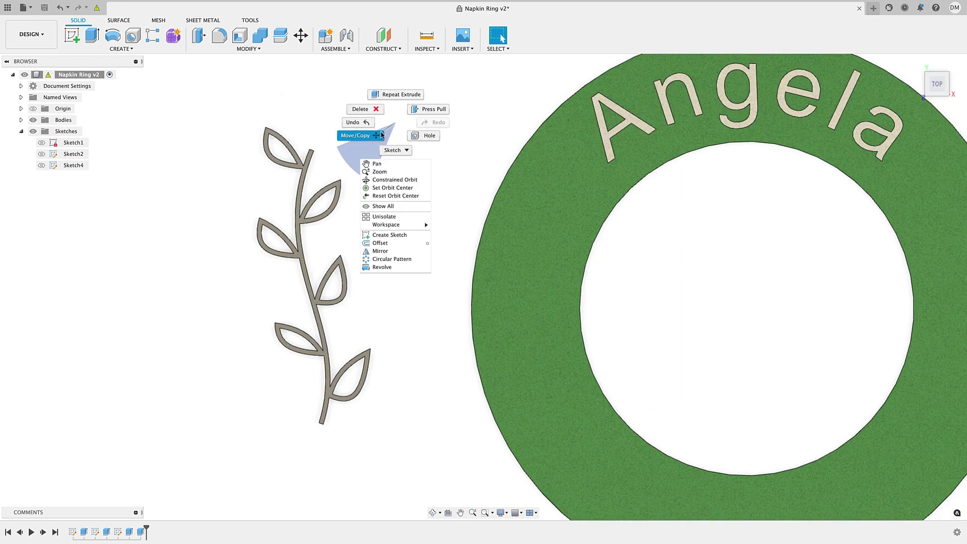
{"action": "left_click", "coordinate": [381, 135]}
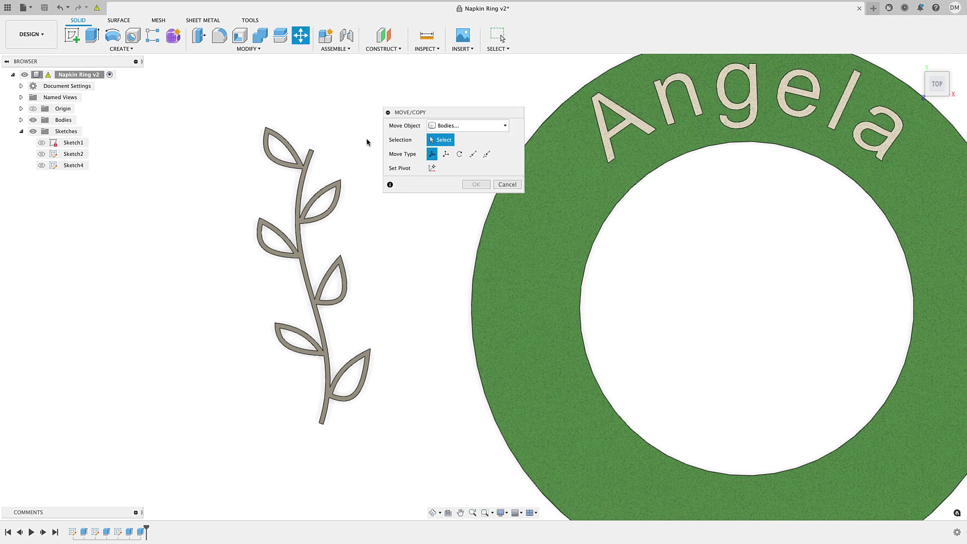
{"action": "left_click", "coordinate": [307, 169]}
{"action": "middle_click_drag", "start_coordinate": [327, 298], "coordinate": [282, 254]}
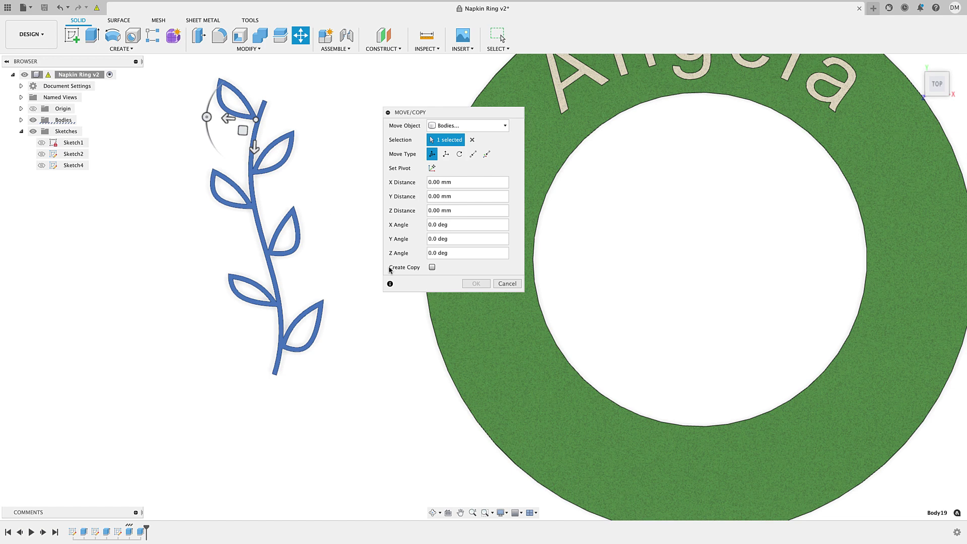
{"action": "middle_click_drag", "start_coordinate": [308, 278], "coordinate": [189, 314]}
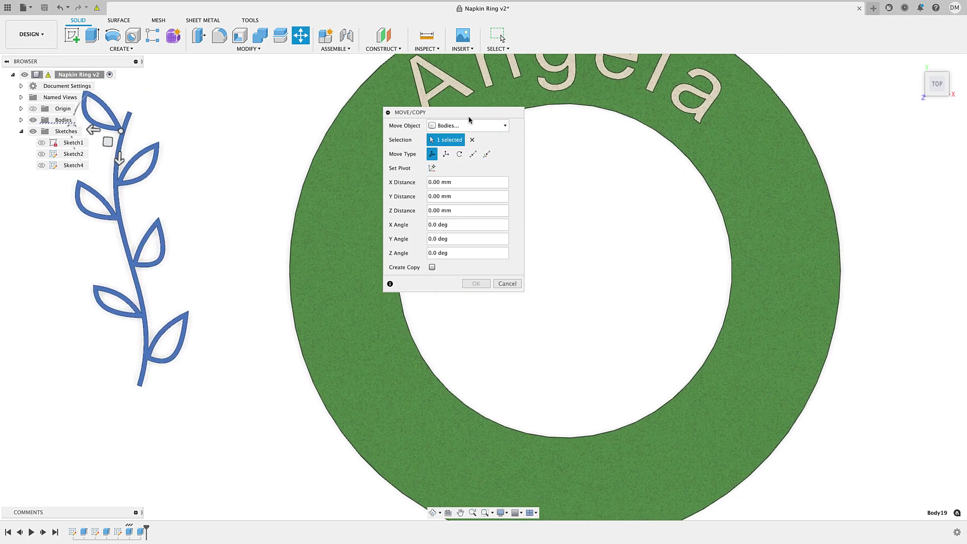
{"action": "left_click_drag", "start_coordinate": [468, 119], "coordinate": [830, 152]}
{"action": "left_click_drag", "start_coordinate": [108, 142], "coordinate": [344, 190]}
{"action": "key", "text": "Tab"}
{"action": "middle_click_drag", "start_coordinate": [247, 329], "coordinate": [171, 257]}
{"action": "left_click", "coordinate": [833, 317]}
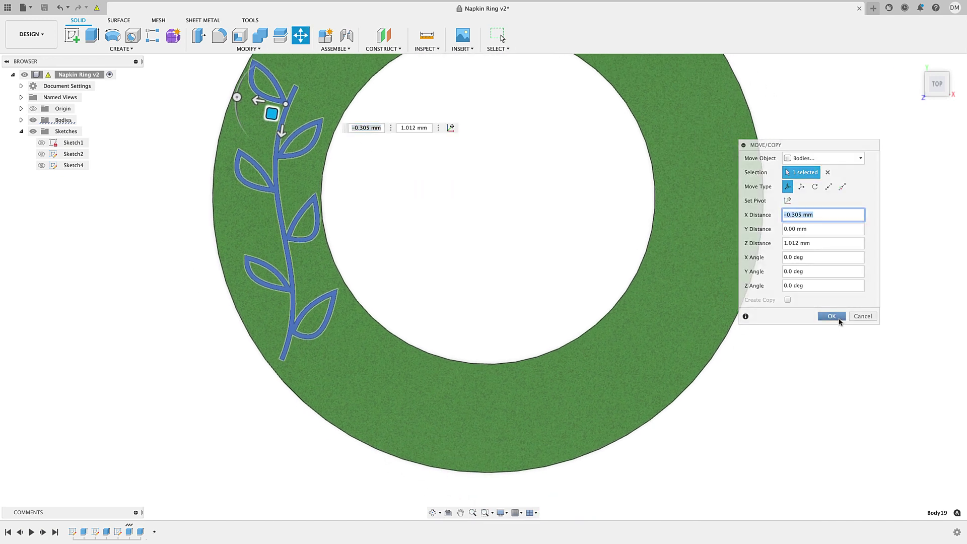
Step: Create a copy of the vine and rotate and position it along the bottom of the ring, following its curve
{"action": "right_click", "coordinate": [146, 241]}
{"action": "left_click", "coordinate": [120, 253]}
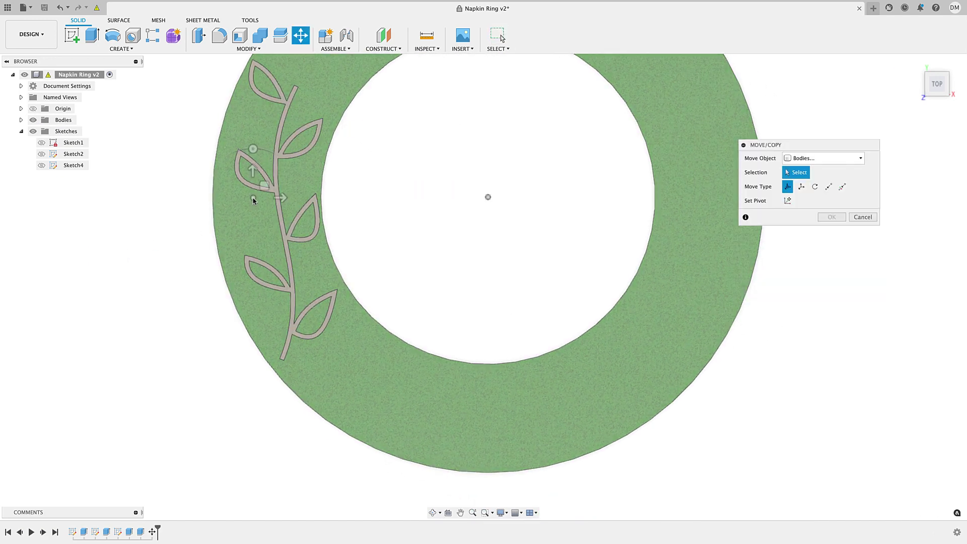
{"action": "left_click", "coordinate": [275, 191]}
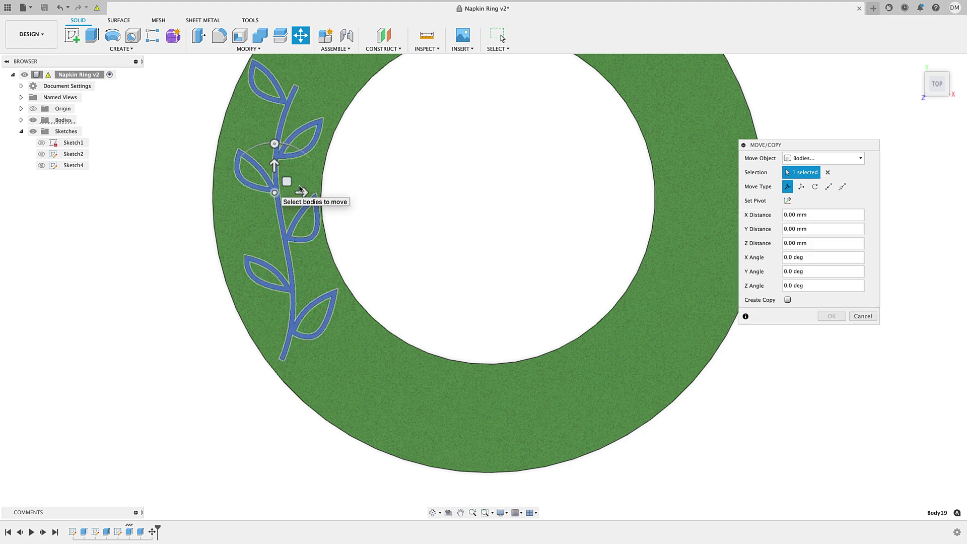
{"action": "left_click", "coordinate": [788, 300]}
{"action": "middle_click_drag", "start_coordinate": [358, 326], "coordinate": [304, 265]}
{"action": "scroll", "coordinate": [304, 265], "scroll_direction": "down", "scroll_amount": 2}
{"action": "left_click_drag", "start_coordinate": [237, 150], "coordinate": [395, 276]}
{"action": "left_click_drag", "start_coordinate": [384, 237], "coordinate": [336, 324]}
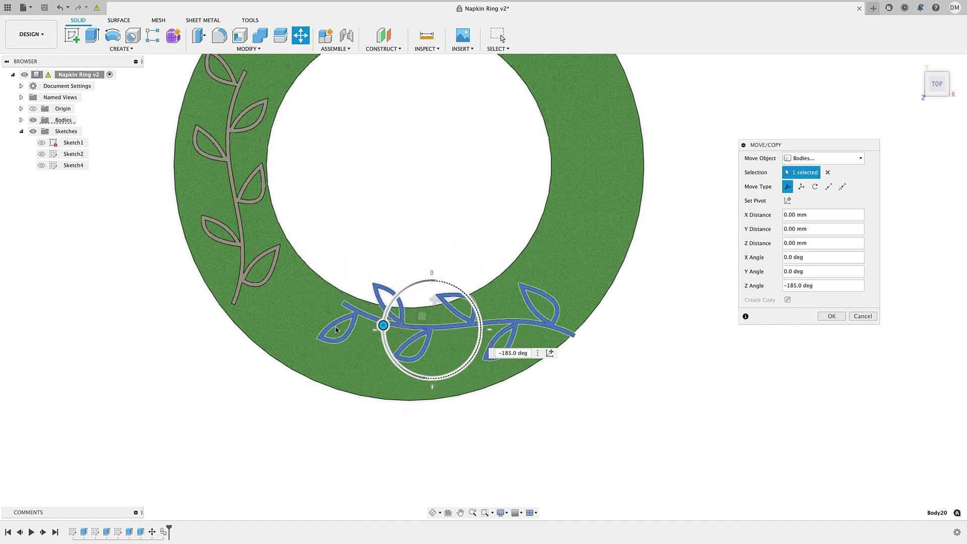
{"action": "left_click_drag", "start_coordinate": [427, 321], "coordinate": [382, 337]}
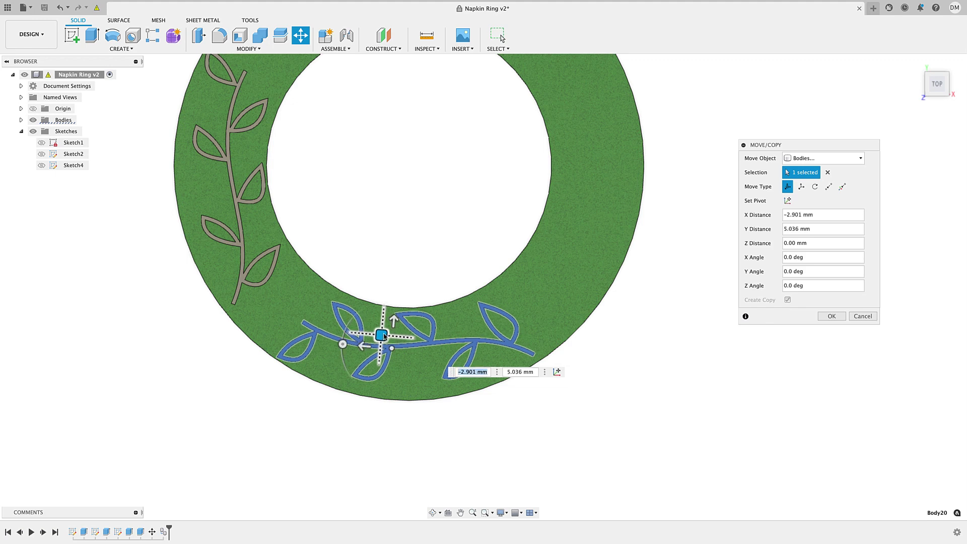
{"action": "left_click", "coordinate": [828, 316]}
Step: Create another copy of the vine from the bottom one, rotate it upright and place it on the right side of the ring
{"action": "right_click", "coordinate": [734, 324]}
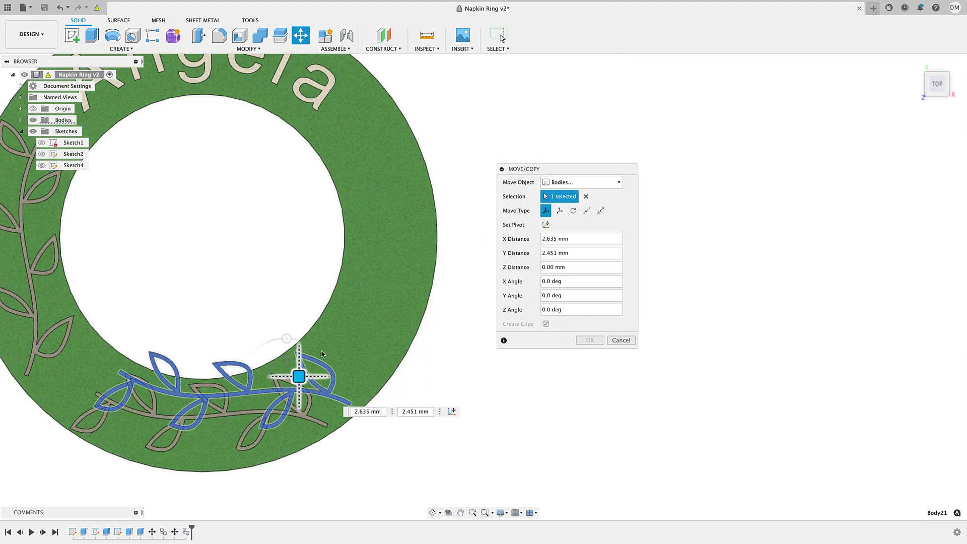
{"action": "left_click_drag", "start_coordinate": [321, 354], "coordinate": [439, 250]}
{"action": "left_click_drag", "start_coordinate": [427, 212], "coordinate": [397, 315]}
{"action": "middle_click_drag", "start_coordinate": [288, 339], "coordinate": [348, 328]}
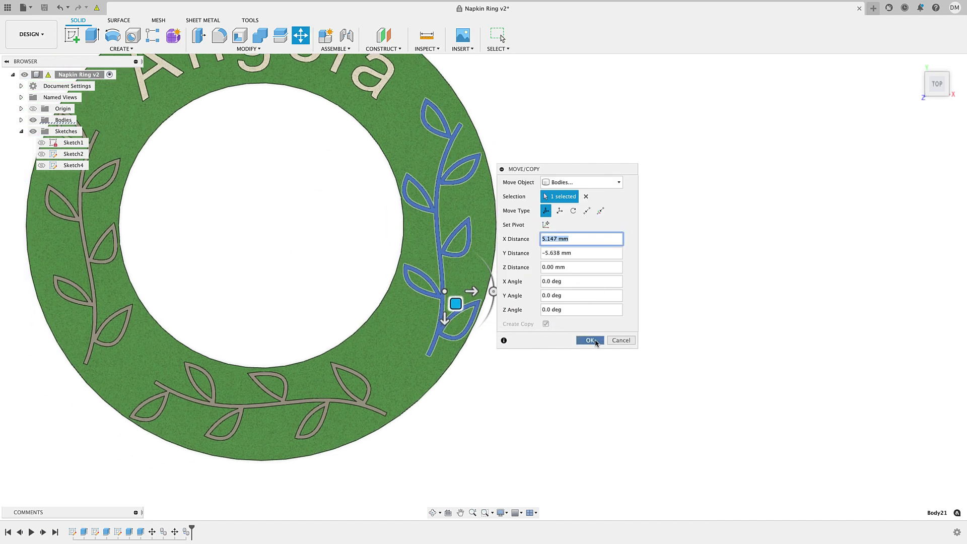
{"action": "left_click", "coordinate": [595, 342]}
Step: Apply the light appearance already used on the name lettering to all three vine bodies
{"action": "scroll", "coordinate": [549, 350], "scroll_direction": "down", "scroll_amount": 1}
{"action": "middle_click_drag", "start_coordinate": [566, 357], "coordinate": [666, 327]}
{"action": "key", "text": "a"}
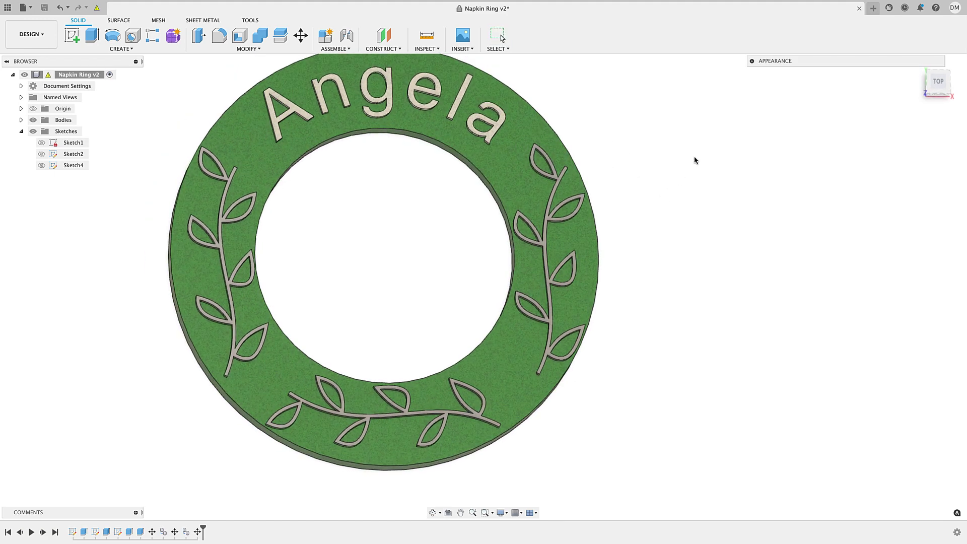
{"action": "left_click", "coordinate": [751, 60]}
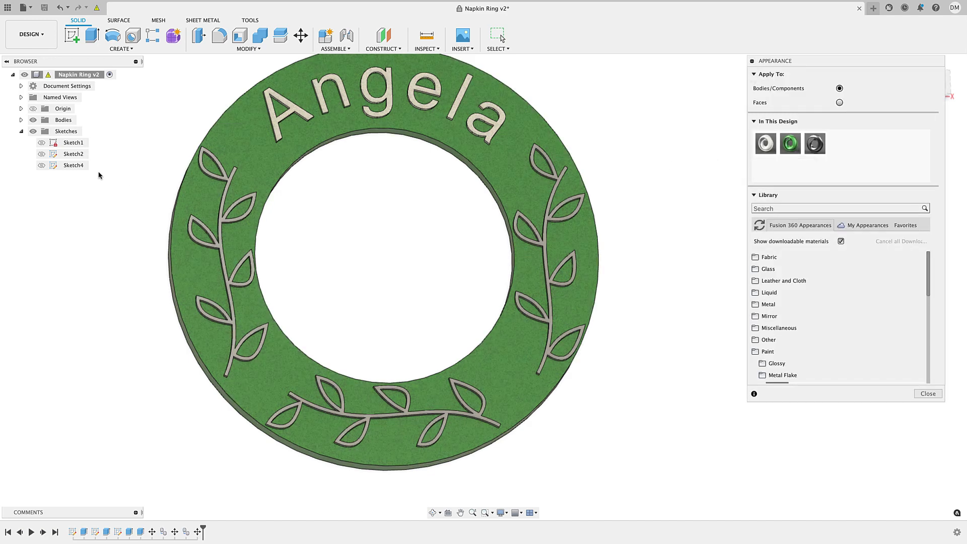
{"action": "left_click", "coordinate": [22, 119]}
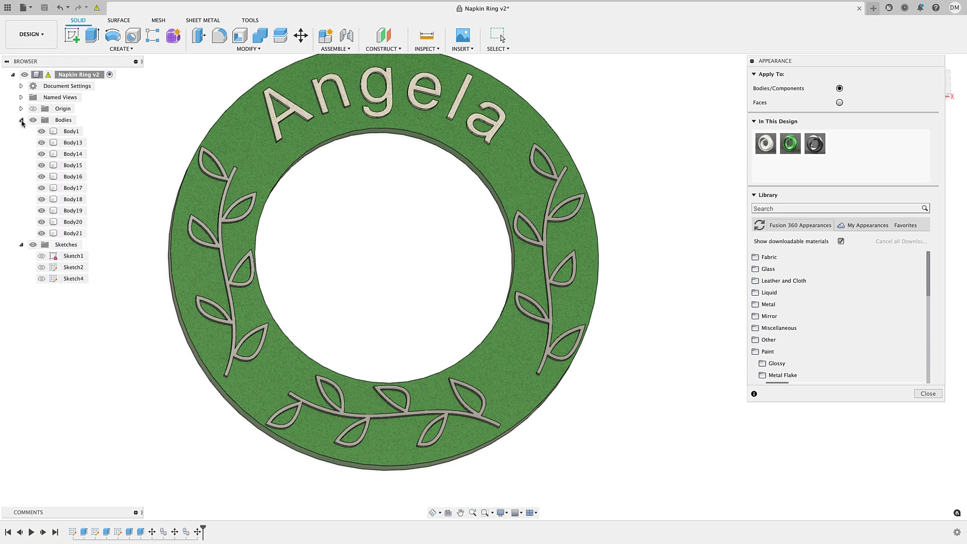
{"action": "left_click", "coordinate": [72, 233]}
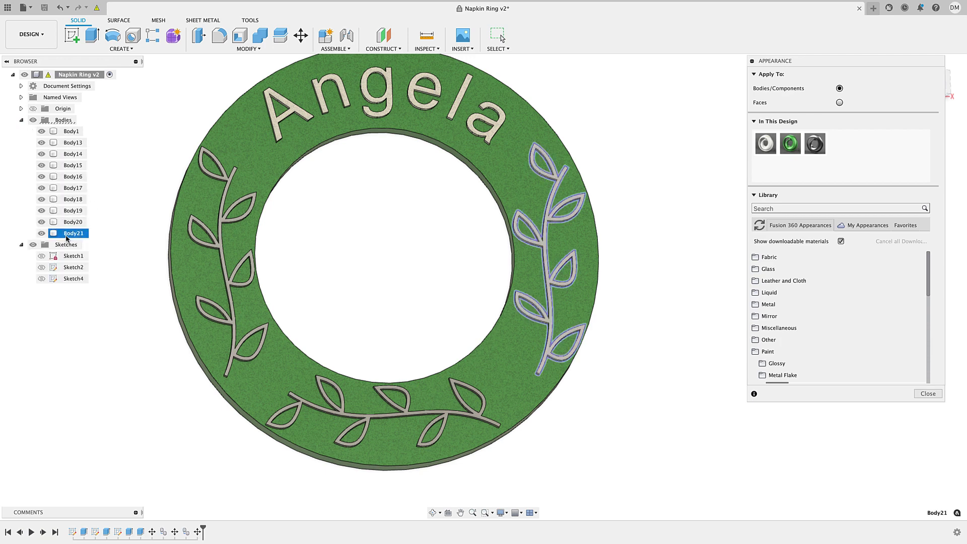
{"action": "left_click", "coordinate": [72, 222], "text": "shift"}
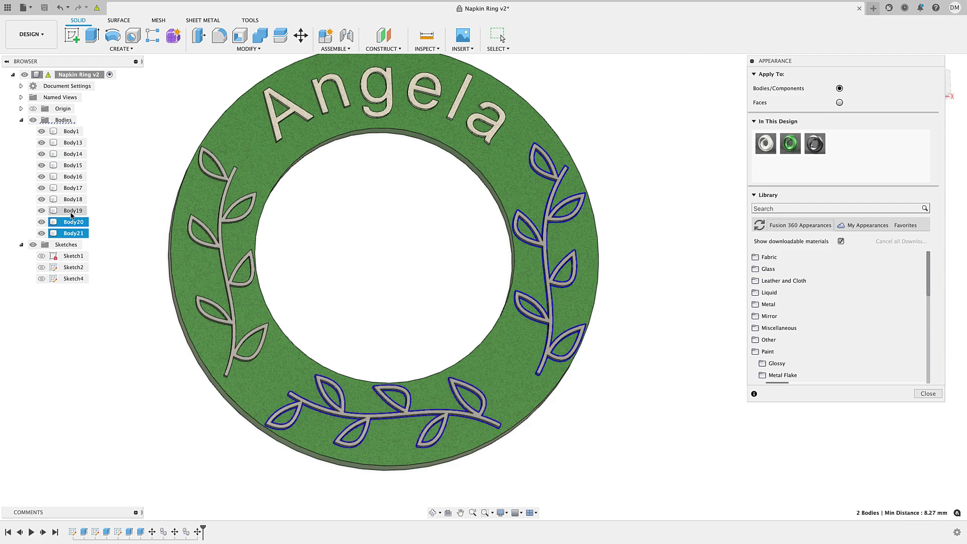
{"action": "left_click", "coordinate": [86, 211], "text": "shift"}
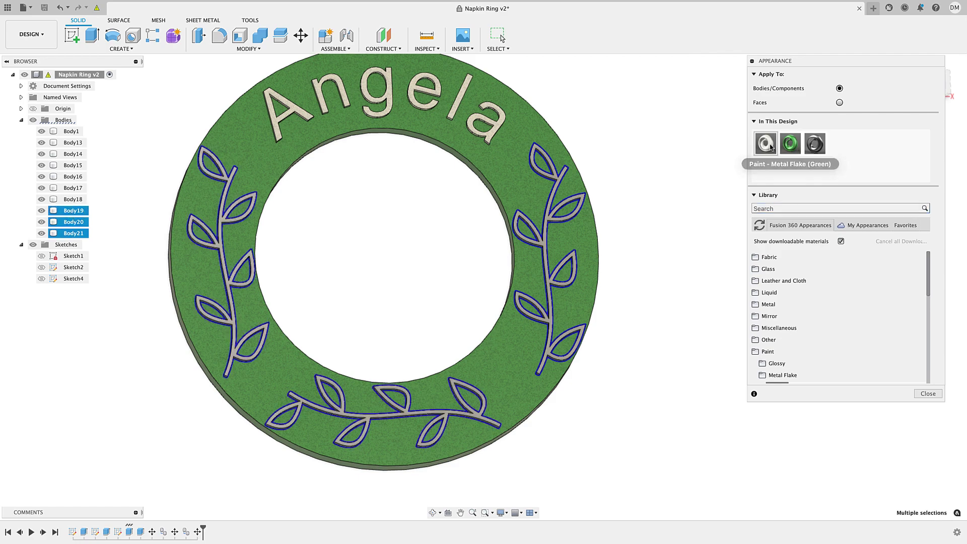
{"action": "left_click_drag", "start_coordinate": [767, 144], "coordinate": [81, 212]}
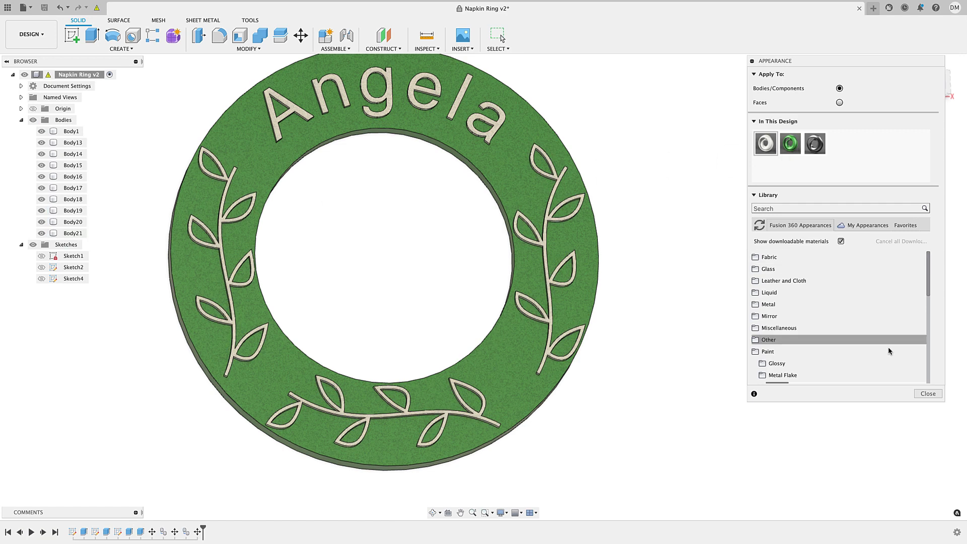
{"action": "left_click", "coordinate": [927, 393]}
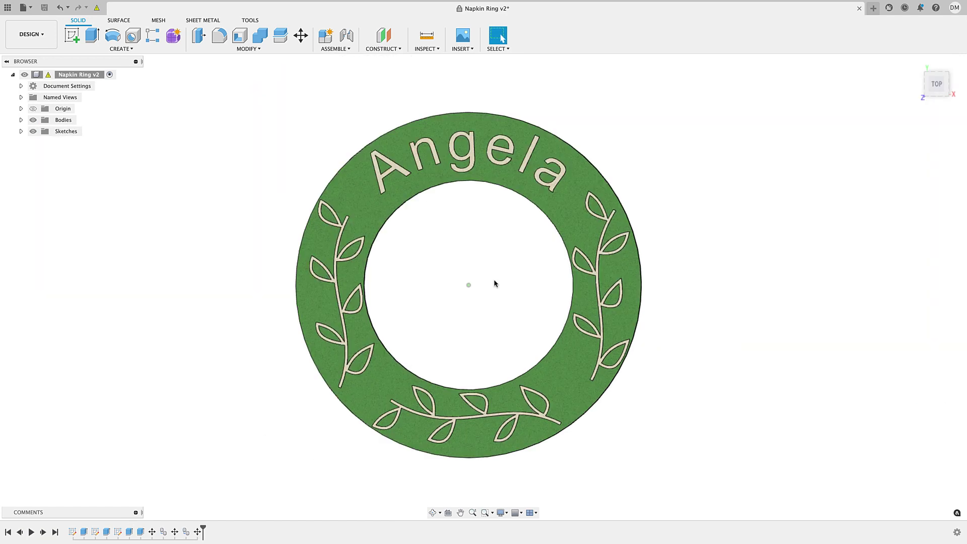
Step: Examine the finished napkin ring from several angles, checking the raised lettering and the three vines
{"action": "scroll", "coordinate": [494, 284], "scroll_direction": "right", "scroll_amount": 5, "text": "shift"}
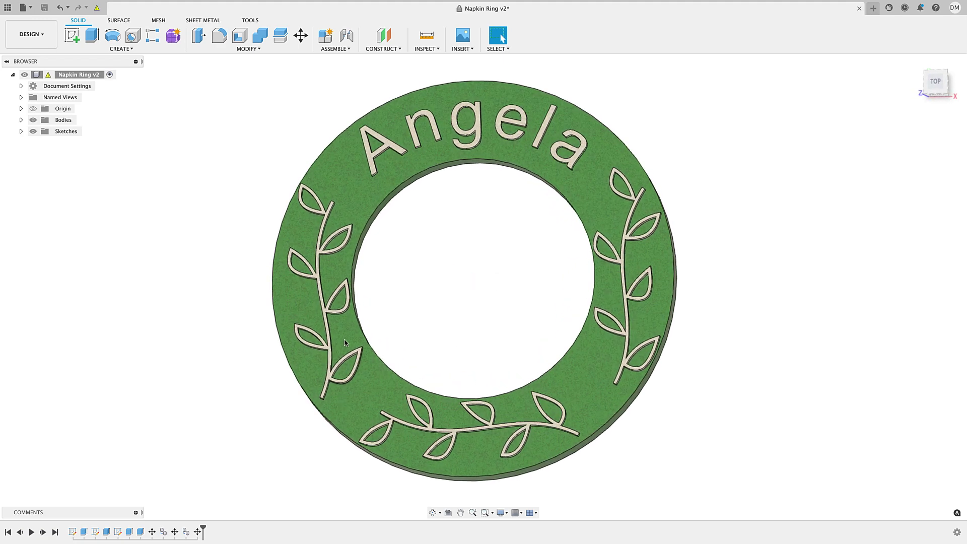
{"action": "scroll", "coordinate": [297, 376], "scroll_direction": "up", "scroll_amount": 2}
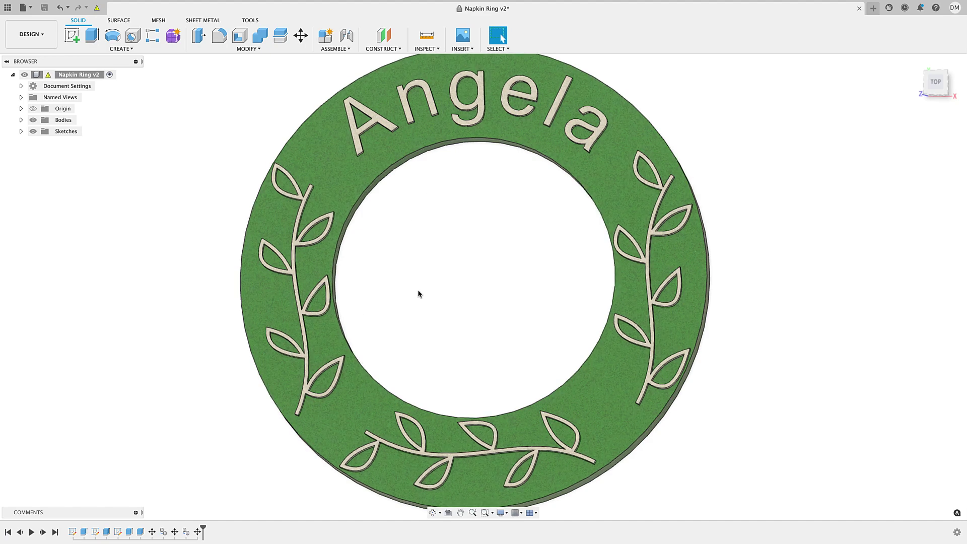
{"action": "scroll", "coordinate": [418, 294], "scroll_direction": "down", "scroll_amount": 5, "text": "shift"}
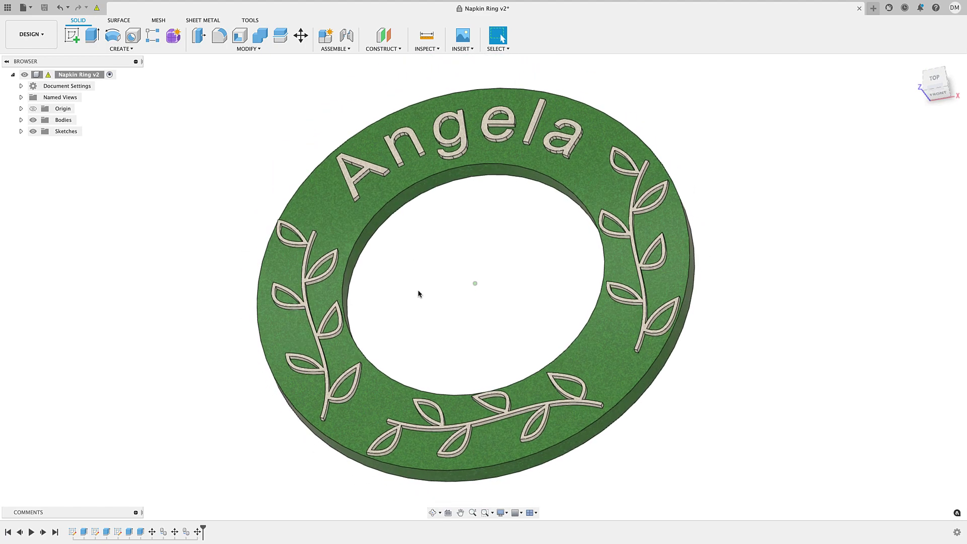
{"action": "scroll", "coordinate": [418, 294], "scroll_direction": "right", "scroll_amount": 1, "text": "shift"}
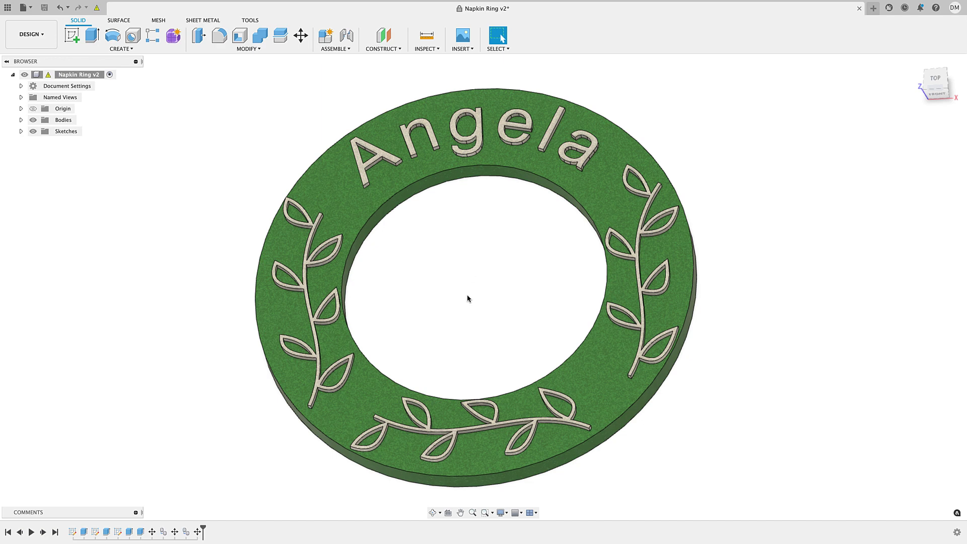
{"action": "scroll", "coordinate": [466, 298], "scroll_direction": "up", "scroll_amount": 3, "text": "shift"}
{"action": "scroll", "coordinate": [467, 298], "scroll_direction": "up", "scroll_amount": 3, "text": "shift"}
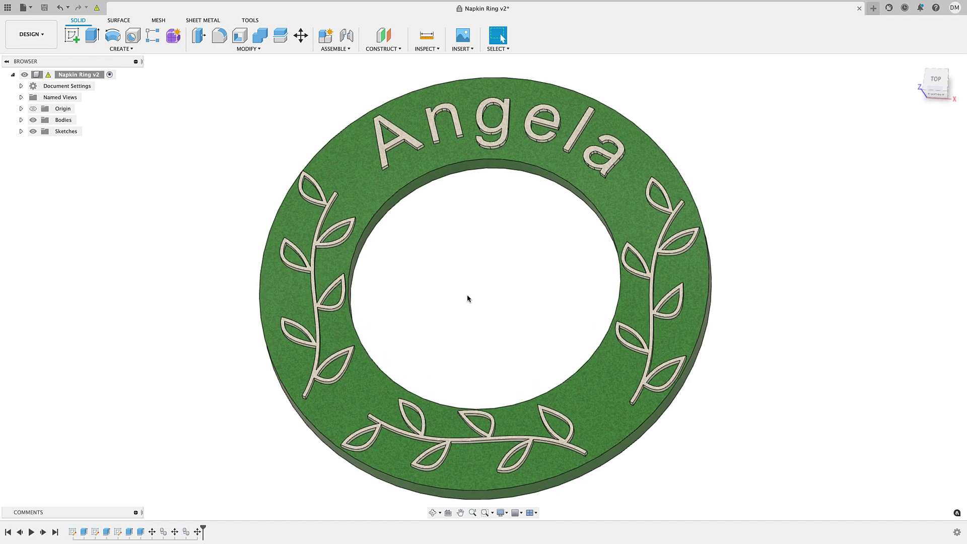
{"action": "scroll", "coordinate": [466, 298], "scroll_direction": "up", "scroll_amount": 5, "text": "shift"}
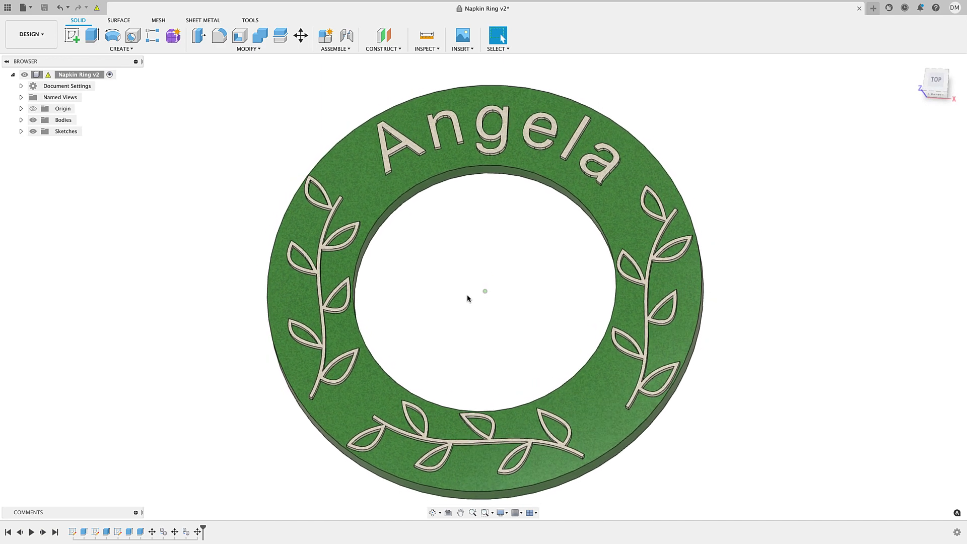
{"action": "scroll", "coordinate": [466, 298], "scroll_direction": "up", "scroll_amount": 1, "text": "shift"}
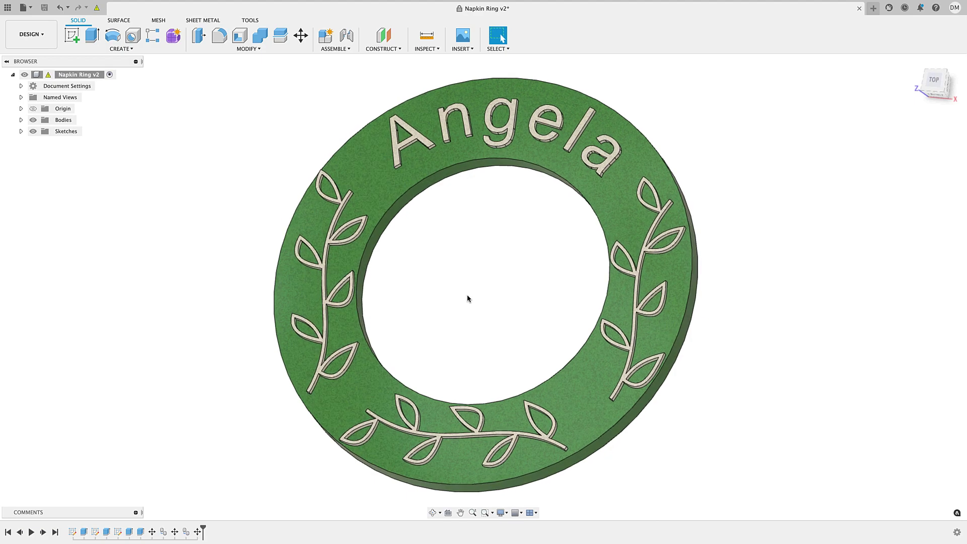
{"action": "scroll", "coordinate": [467, 299], "scroll_direction": "up", "scroll_amount": 4, "text": "shift"}
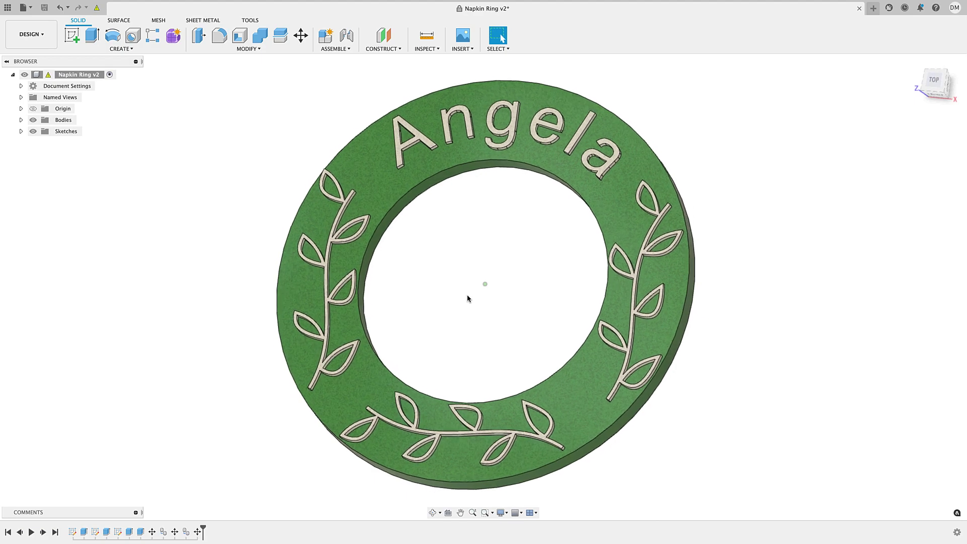
{"action": "scroll", "coordinate": [466, 298], "scroll_direction": "up", "scroll_amount": 5, "text": "shift"}
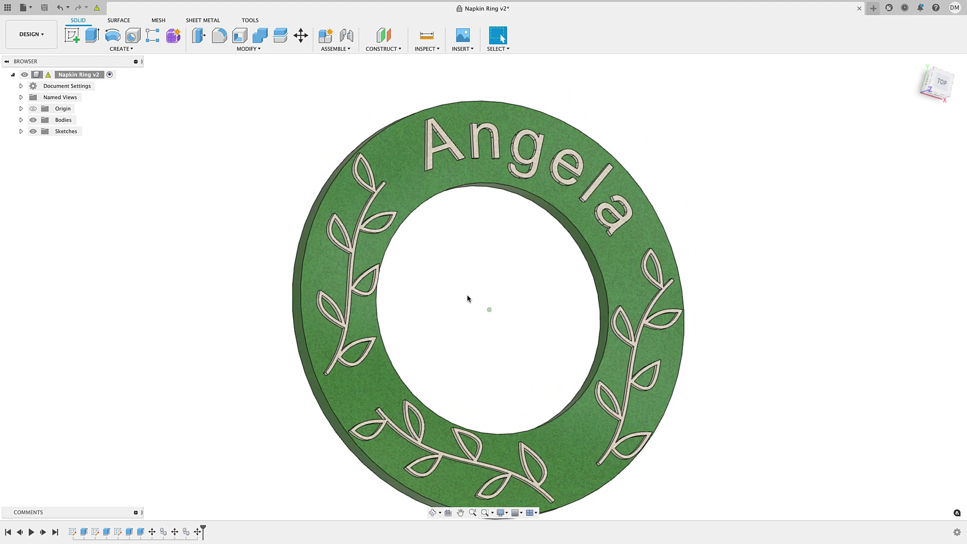
{"action": "scroll", "coordinate": [467, 298], "scroll_direction": "up", "scroll_amount": 4, "text": "shift"}
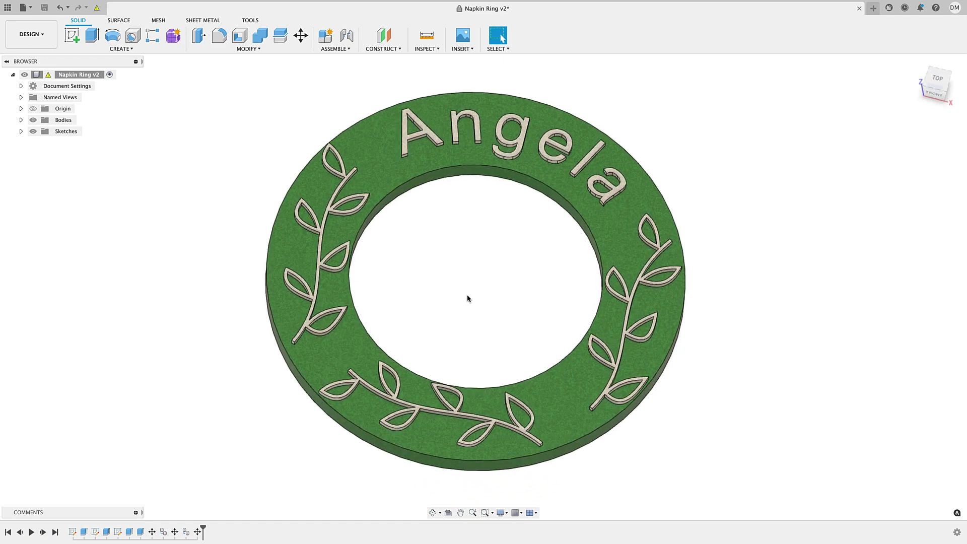
{"action": "scroll", "coordinate": [466, 298], "scroll_direction": "down", "scroll_amount": 4, "text": "shift"}
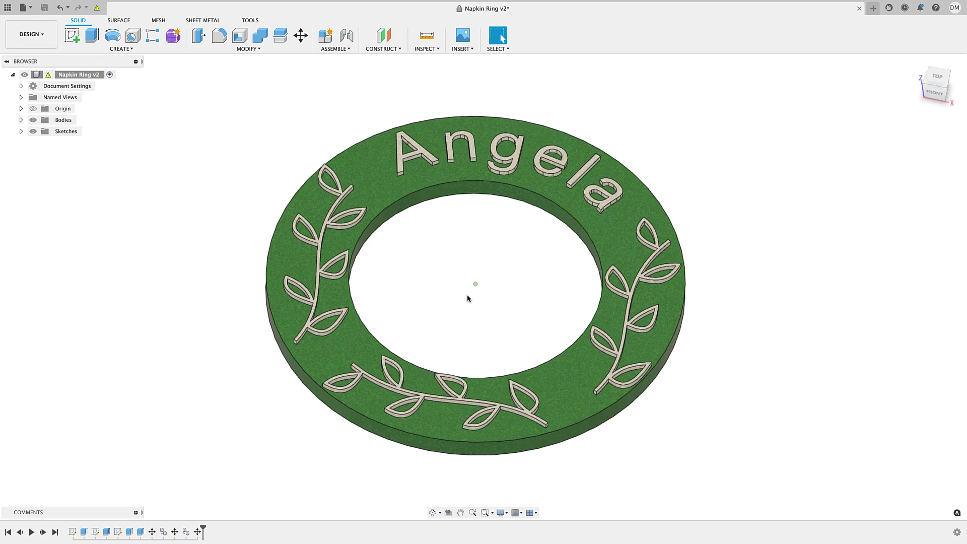
{"action": "scroll", "coordinate": [466, 298], "scroll_direction": "up", "scroll_amount": 2, "text": "shift"}
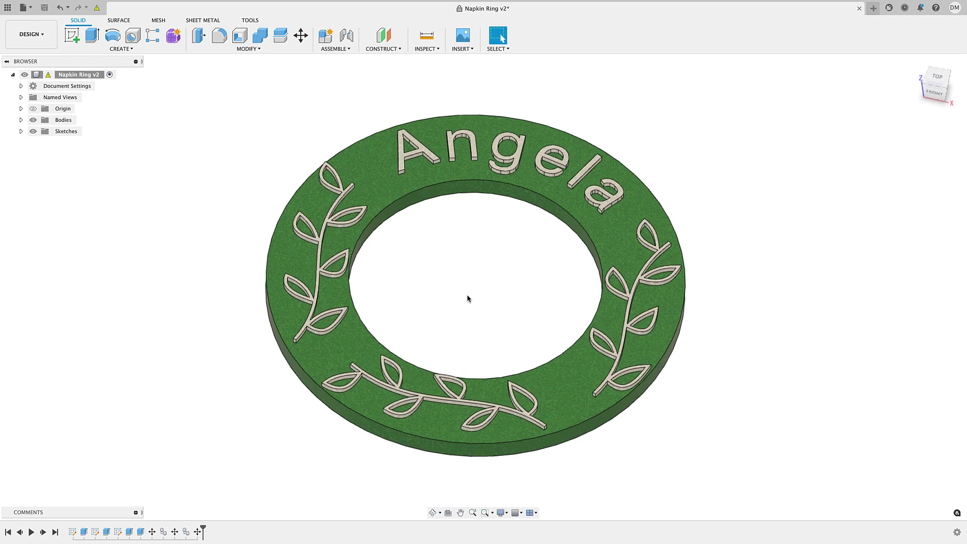
{"action": "scroll", "coordinate": [467, 298], "scroll_direction": "up", "scroll_amount": 2, "text": "shift"}
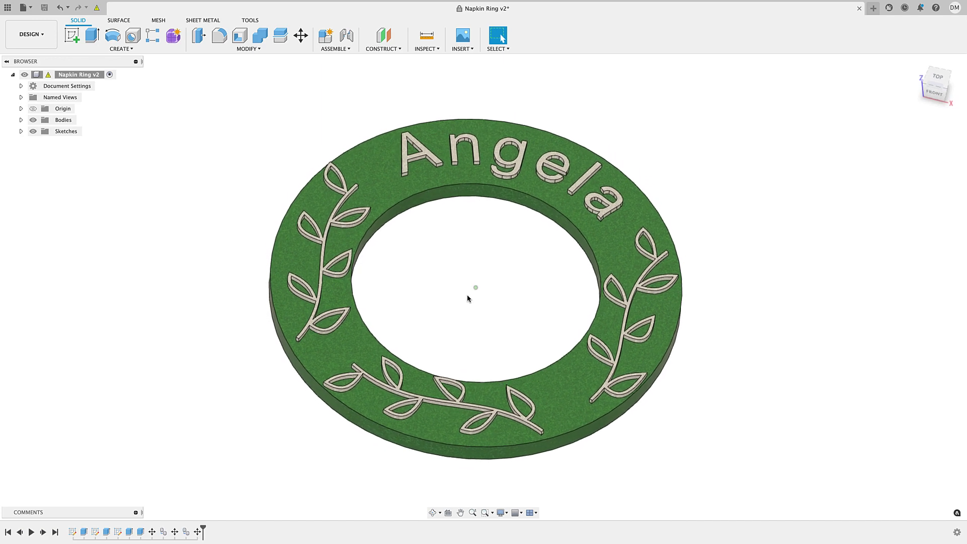
{"action": "scroll", "coordinate": [467, 298], "scroll_direction": "right", "scroll_amount": 2, "text": "shift"}
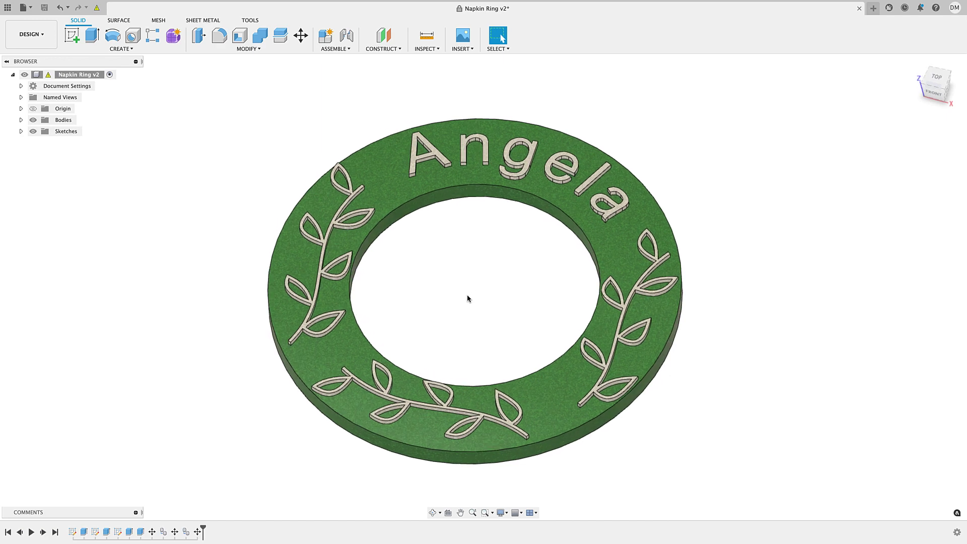
{"action": "scroll", "coordinate": [467, 294], "scroll_direction": "right", "scroll_amount": 3, "text": "shift"}
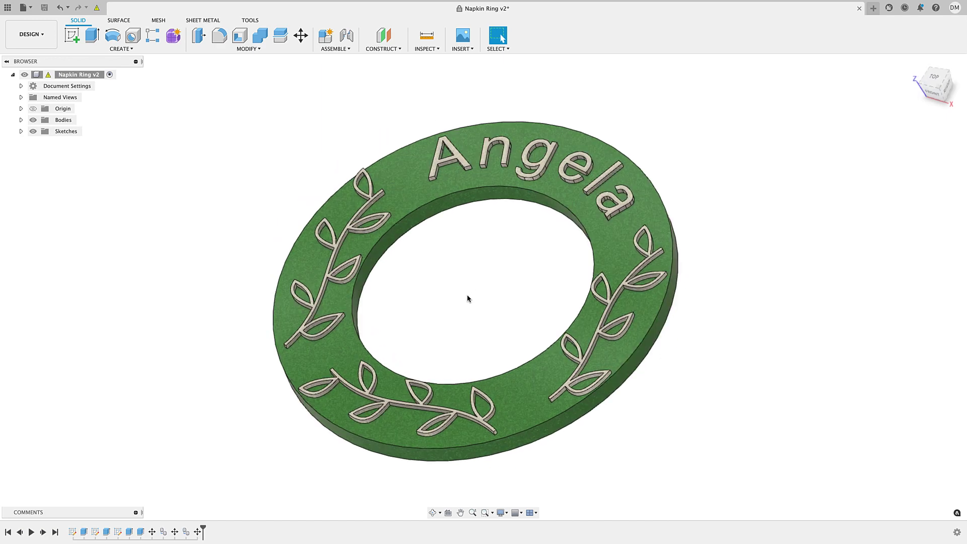
{"action": "scroll", "coordinate": [466, 298], "scroll_direction": "right", "scroll_amount": 2, "text": "shift"}
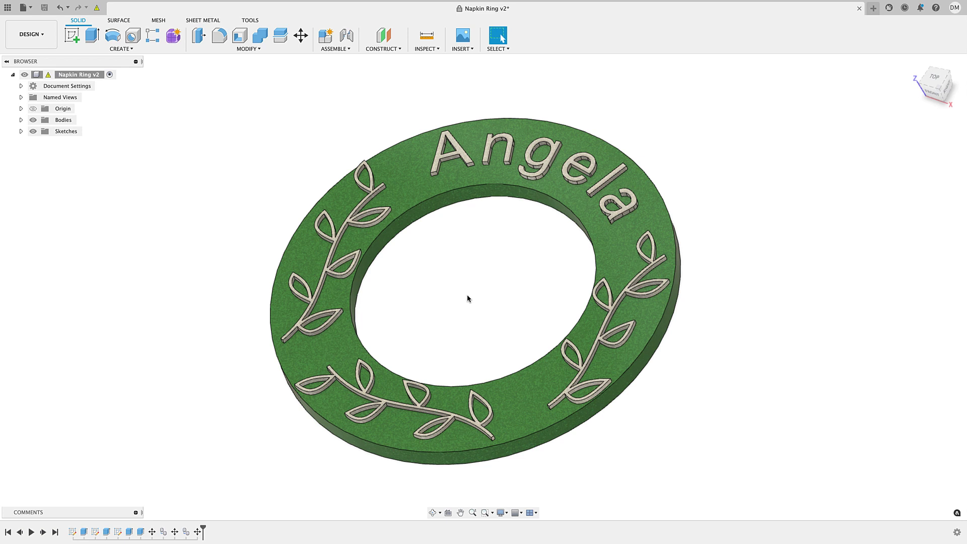
{"action": "scroll", "coordinate": [467, 298], "scroll_direction": "right", "scroll_amount": 2, "text": "shift"}
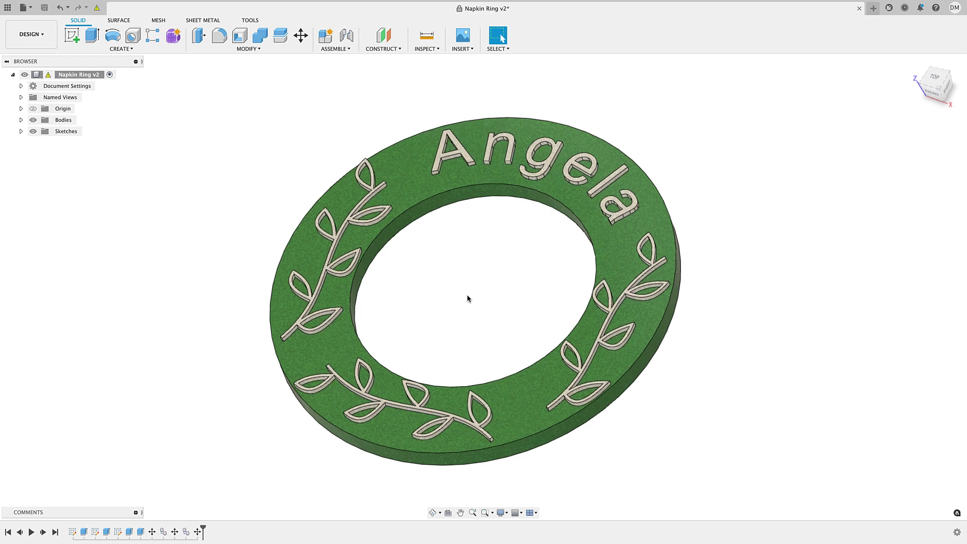
{"action": "scroll", "coordinate": [466, 298], "scroll_direction": "right", "scroll_amount": 2, "text": "shift"}
{"action": "scroll", "coordinate": [467, 298], "scroll_direction": "right", "scroll_amount": 2, "text": "shift"}
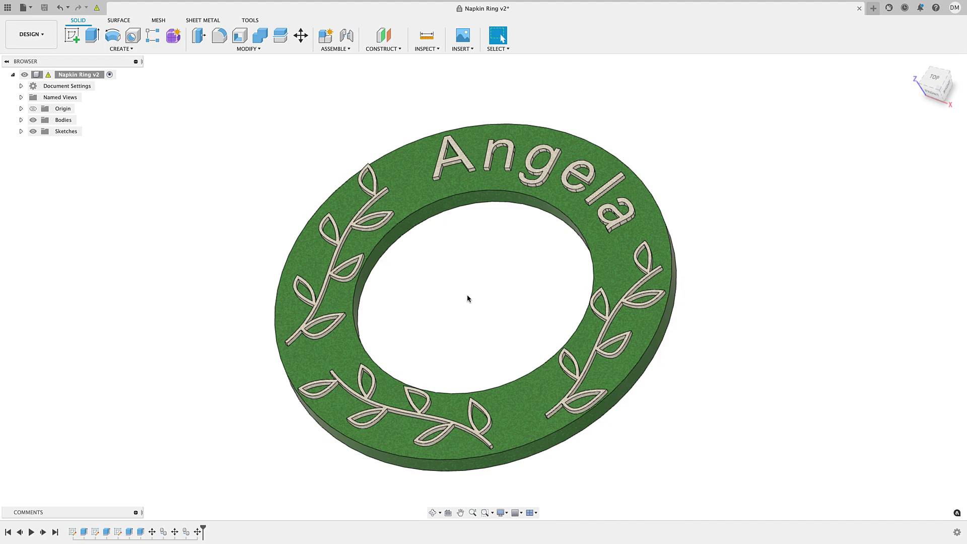